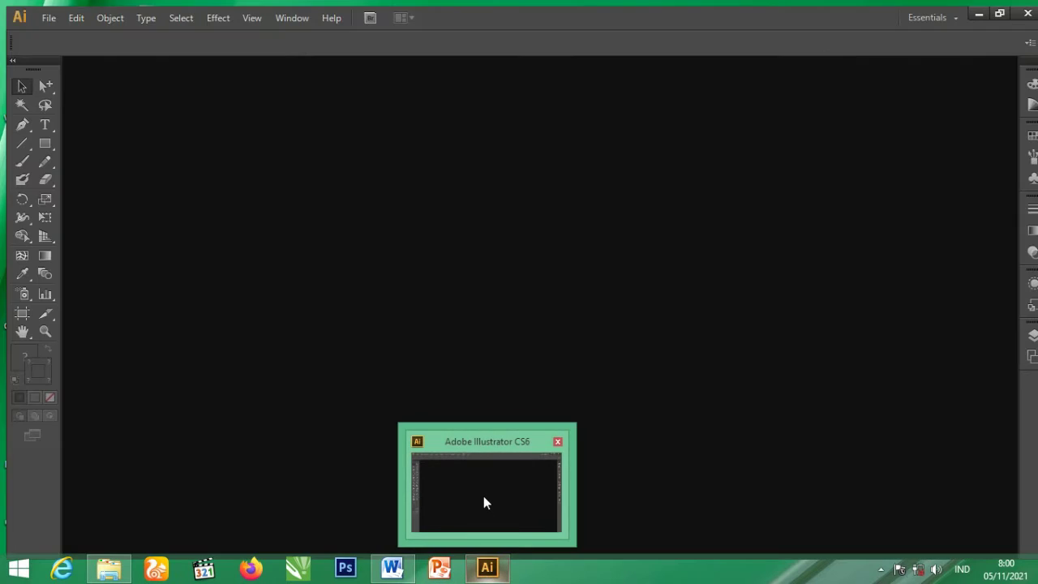
Restore the Illustrator CS6 window from its taskbar thumbnail to full screen.
{"action": "left_click", "coordinate": [483, 495]}
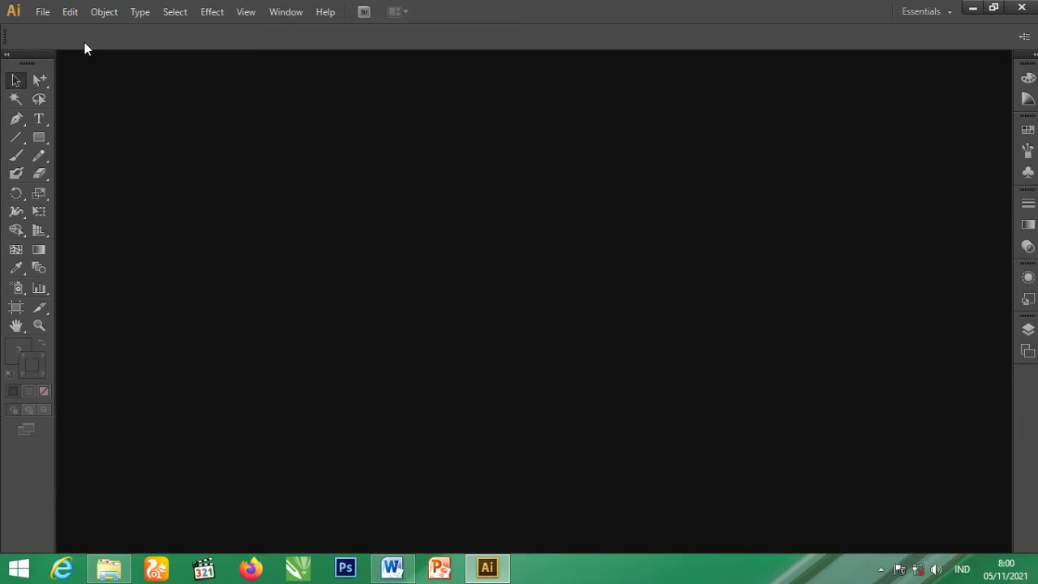
Create a new A4 landscape document in centimetres (Untitled-2) via File > New.
{"action": "left_click", "coordinate": [42, 15]}
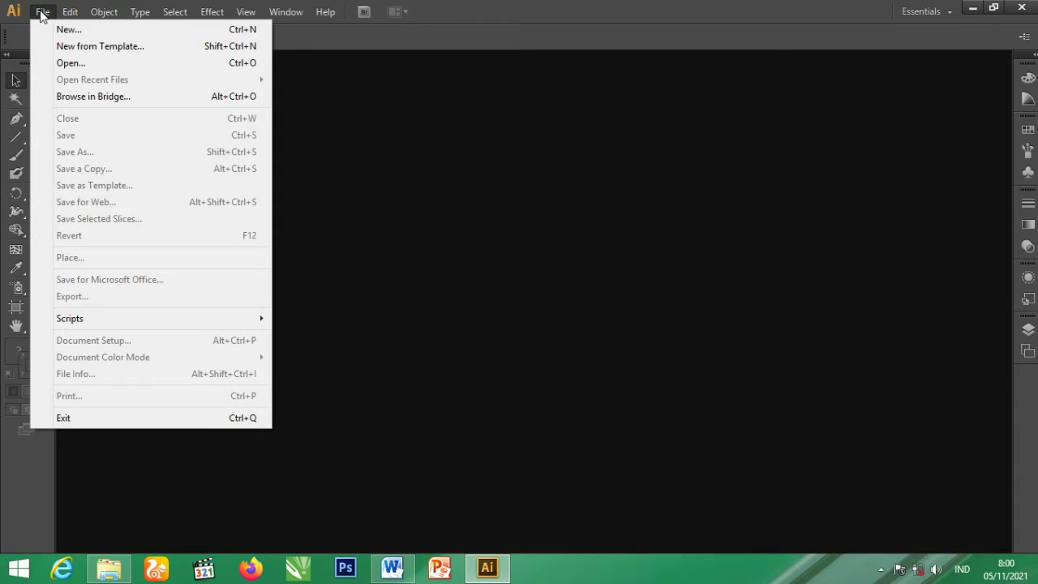
{"action": "left_click", "coordinate": [140, 32]}
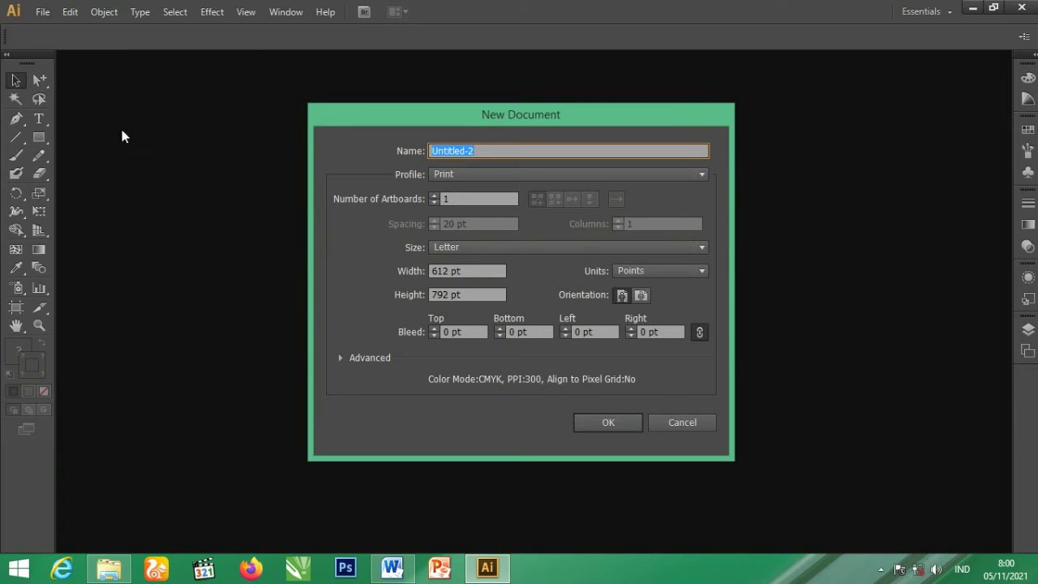
{"action": "left_click", "coordinate": [700, 247]}
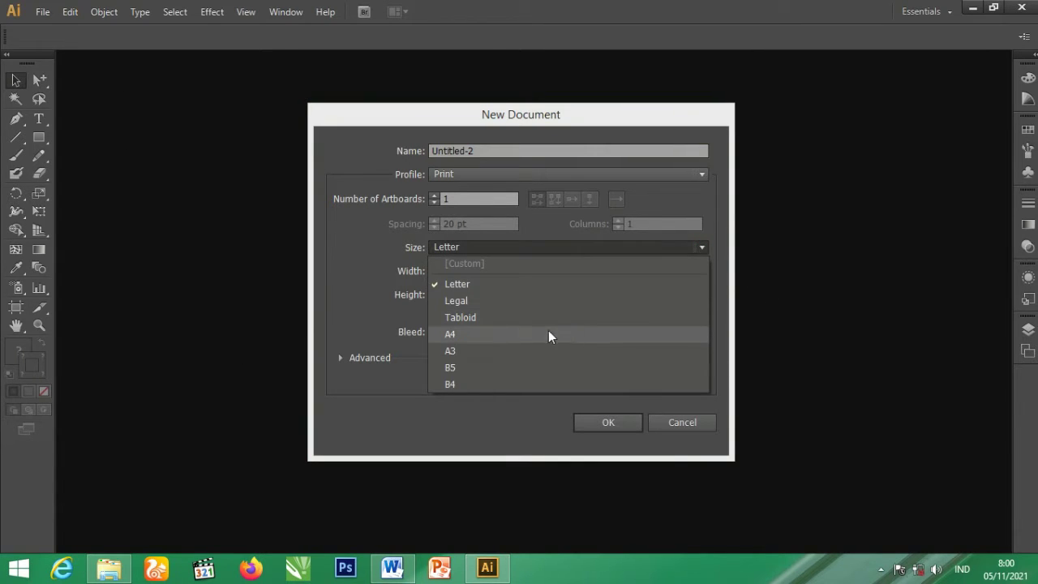
{"action": "left_click", "coordinate": [444, 332]}
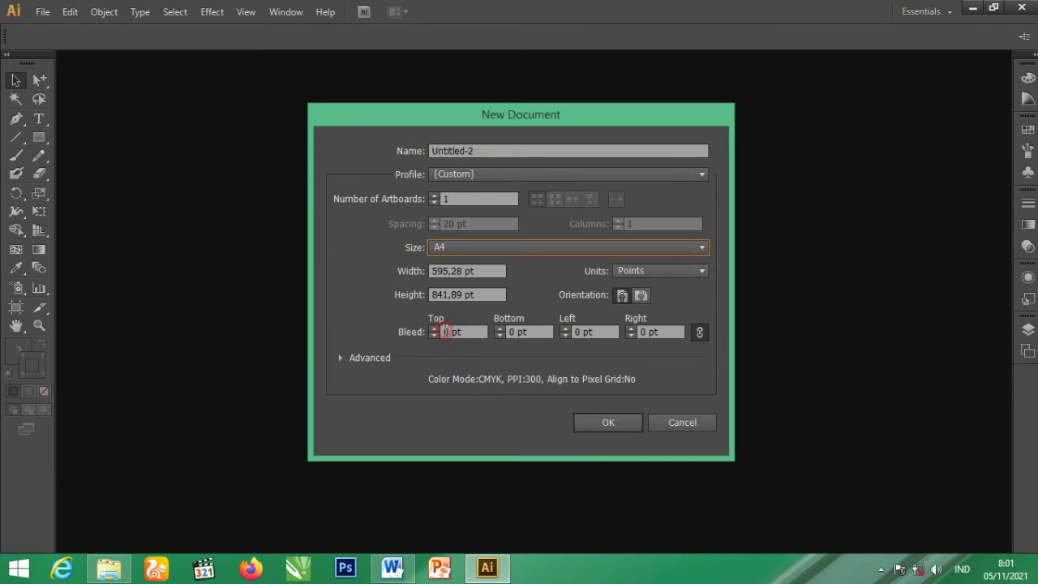
{"action": "left_click", "coordinate": [653, 270]}
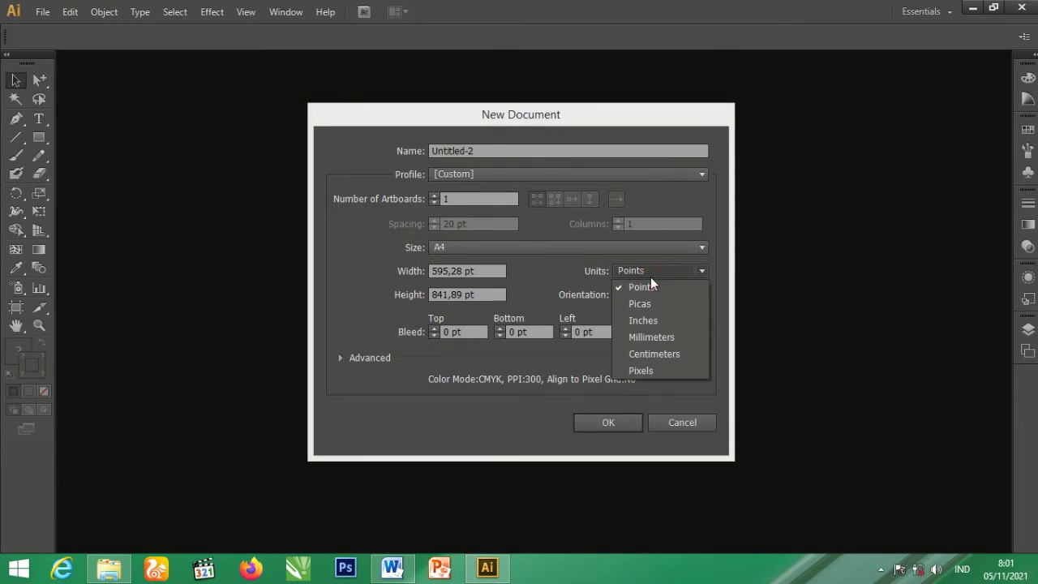
{"action": "left_click", "coordinate": [661, 355]}
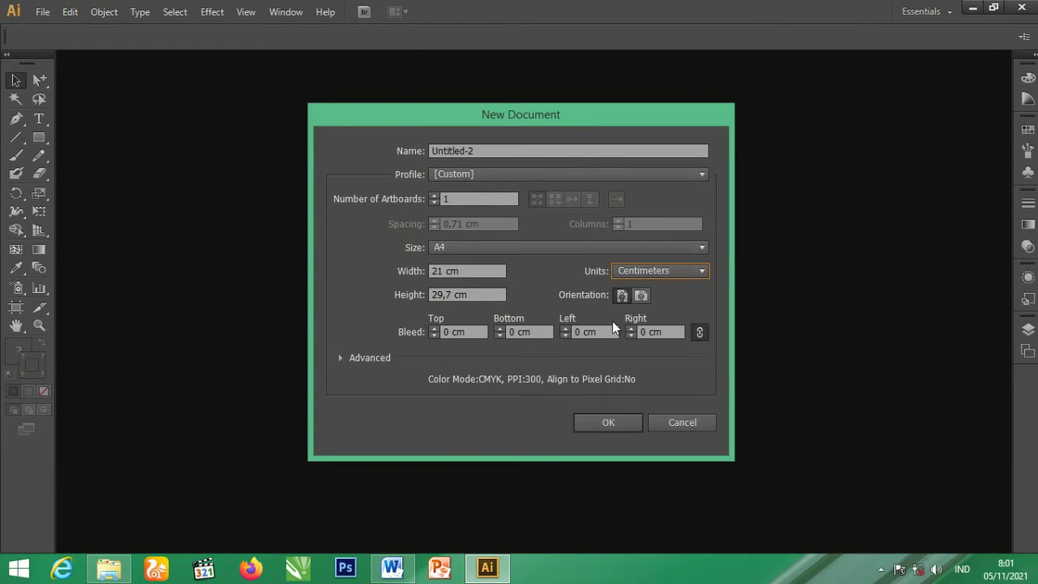
{"action": "left_click", "coordinate": [639, 296]}
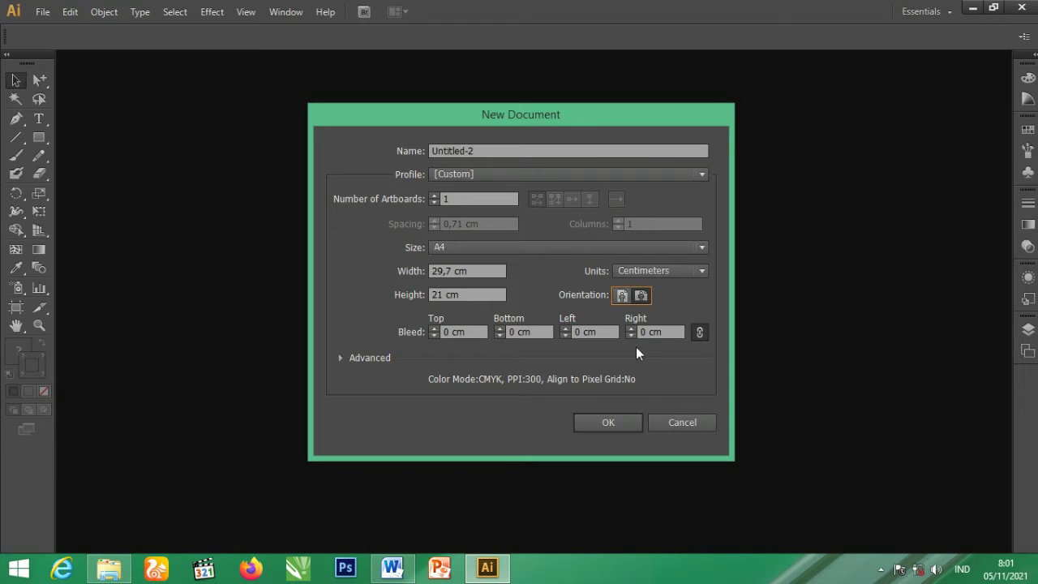
{"action": "left_click", "coordinate": [621, 297]}
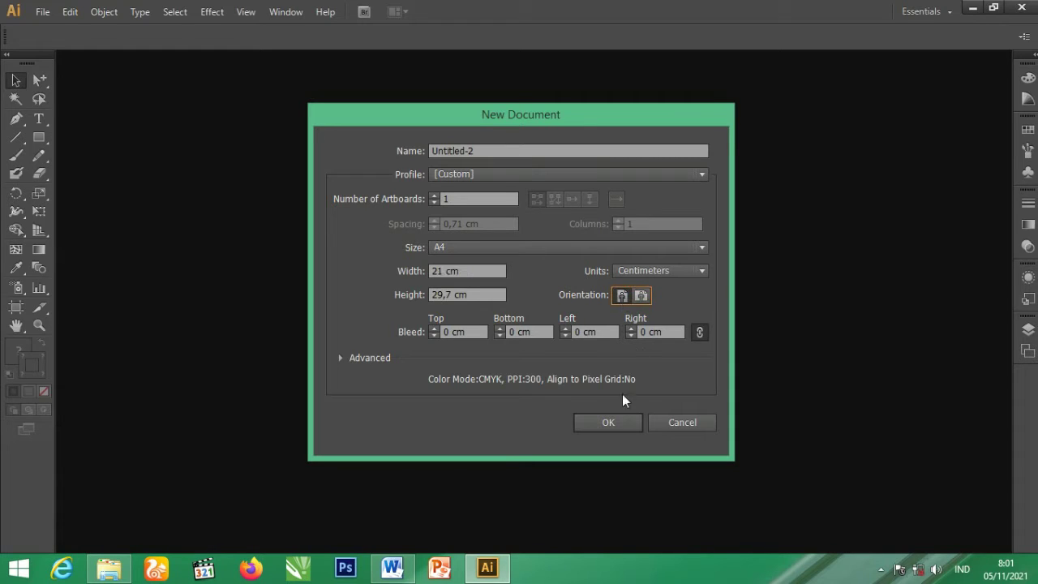
{"action": "left_click", "coordinate": [642, 297]}
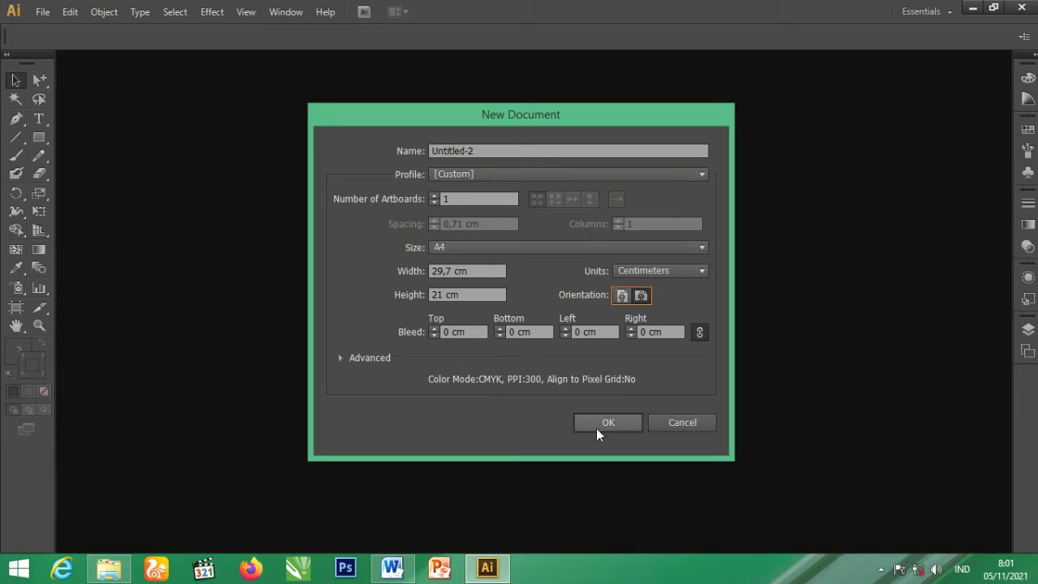
{"action": "left_click", "coordinate": [345, 355]}
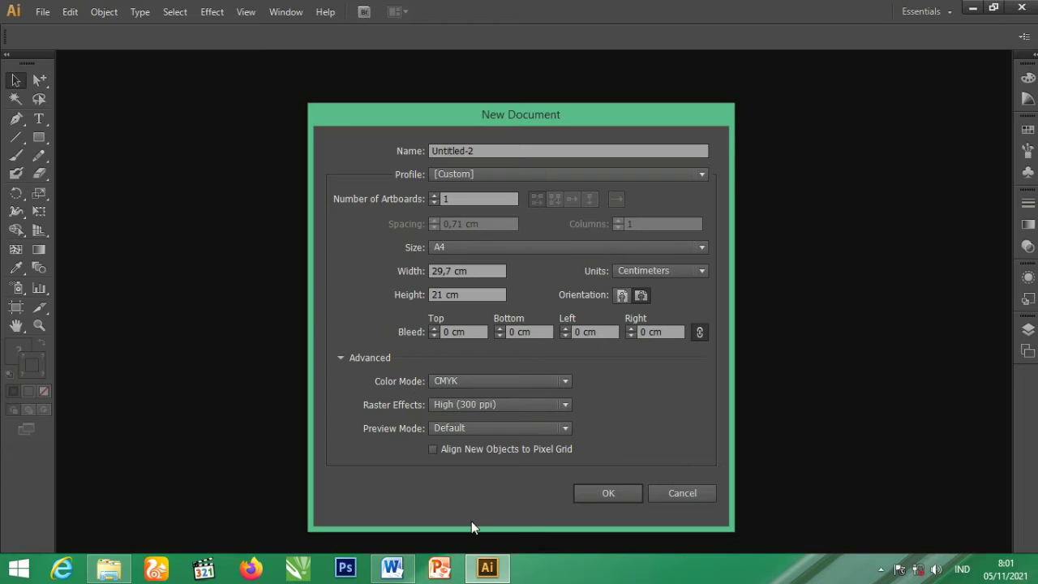
{"action": "left_click", "coordinate": [621, 492]}
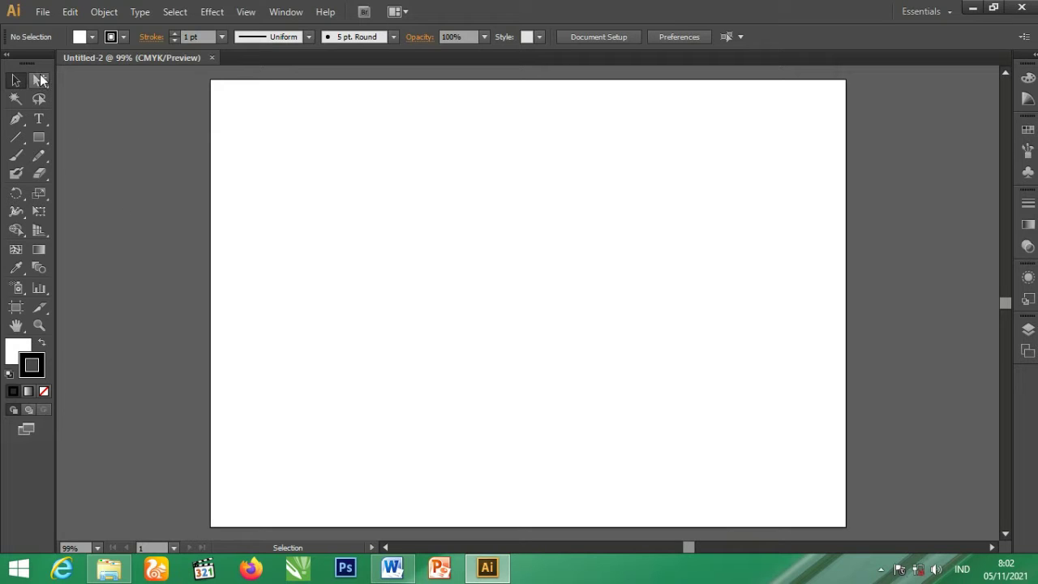
Cycle through the Group Selection, Direct Selection and Selection tools, ending on the Rectangle Tool.
{"action": "left_click", "coordinate": [39, 79]}
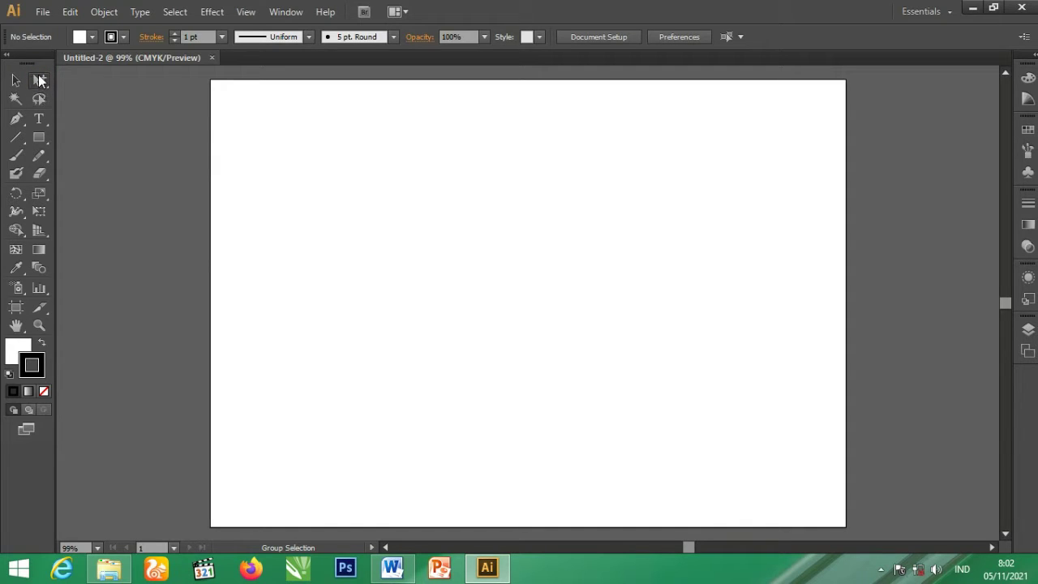
{"action": "left_click", "coordinate": [39, 83]}
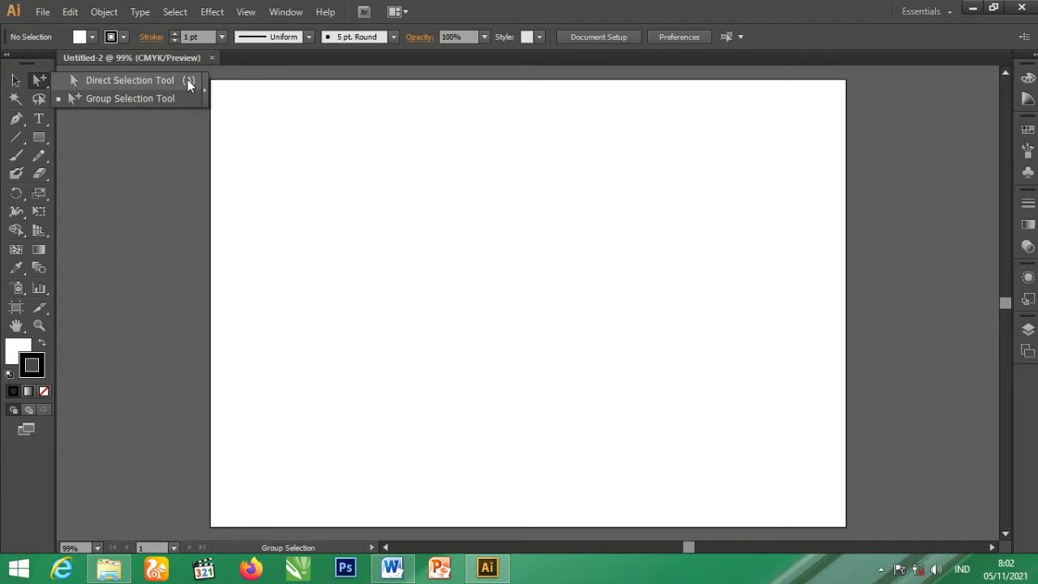
{"action": "left_click", "coordinate": [95, 81]}
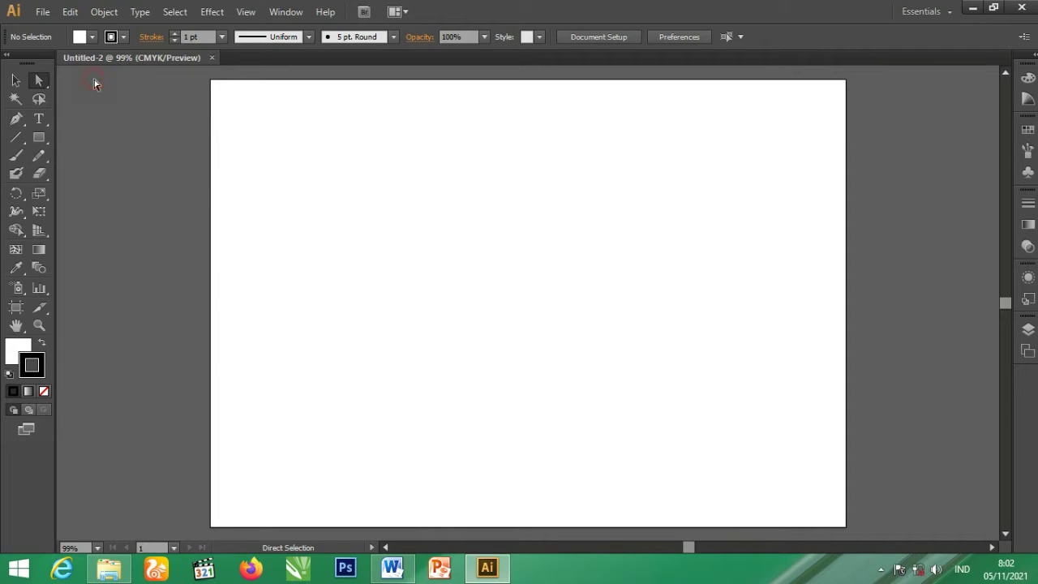
{"action": "left_click", "coordinate": [12, 85]}
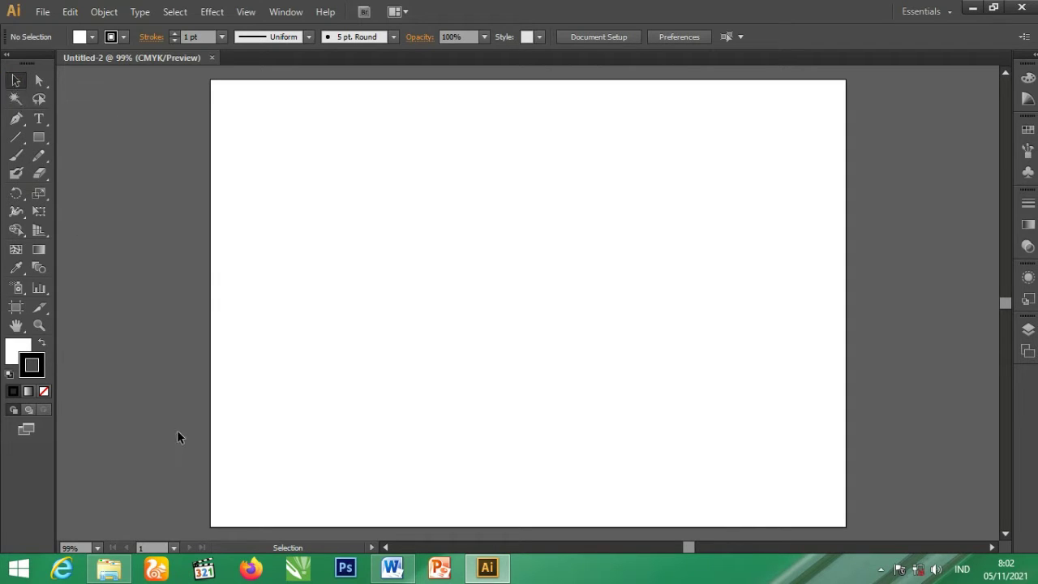
{"action": "left_click", "coordinate": [44, 139]}
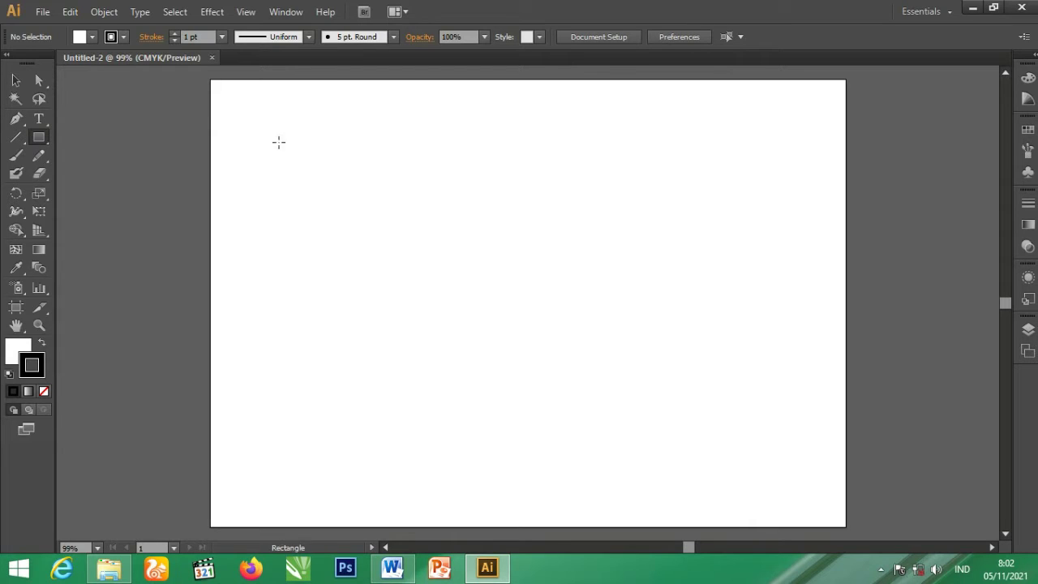
Draw a 3.21 cm square near the artboard's top-left and select it.
{"action": "left_click_drag", "start_coordinate": [278, 143], "coordinate": [285, 152]}
{"action": "mouse_move", "coordinate": [293, 145]}
{"action": "left_mouse_down"}
{"action": "mouse_move", "coordinate": [409, 225]}
{"action": "mouse_move", "coordinate": [389, 217]}
{"action": "mouse_move", "coordinate": [369, 230]}
{"action": "mouse_move", "coordinate": [378, 281]}
{"action": "mouse_move", "coordinate": [315, 195]}
{"action": "mouse_move", "coordinate": [325, 213]}
{"action": "left_mouse_up"}
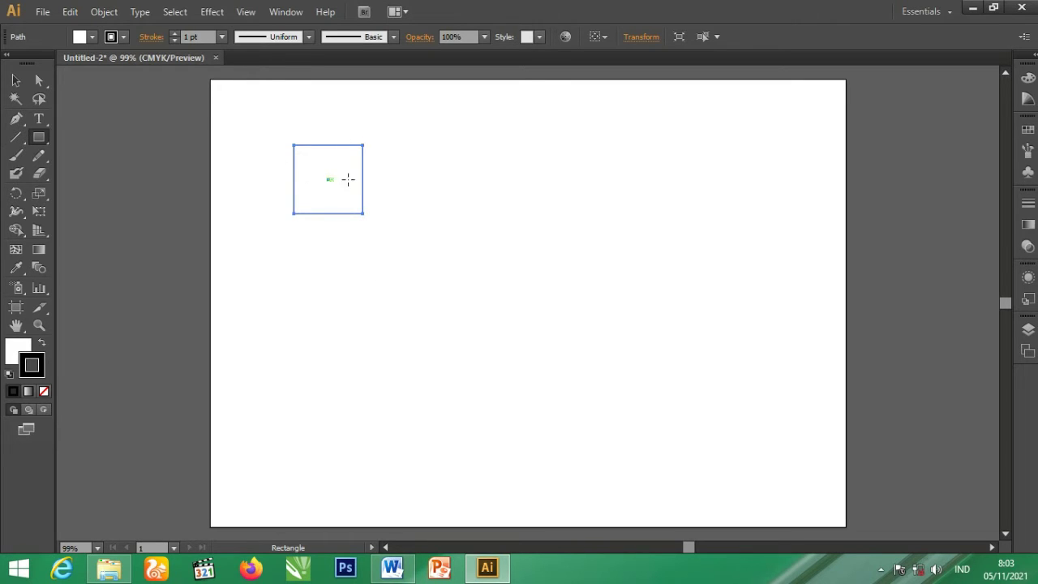
{"action": "left_click", "coordinate": [14, 80]}
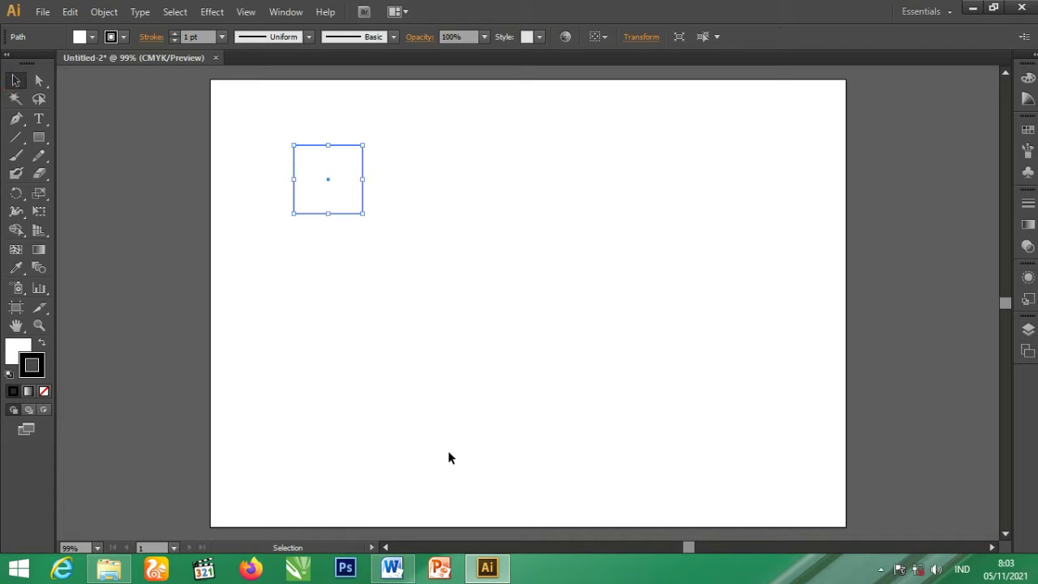
{"action": "left_click", "coordinate": [481, 360]}
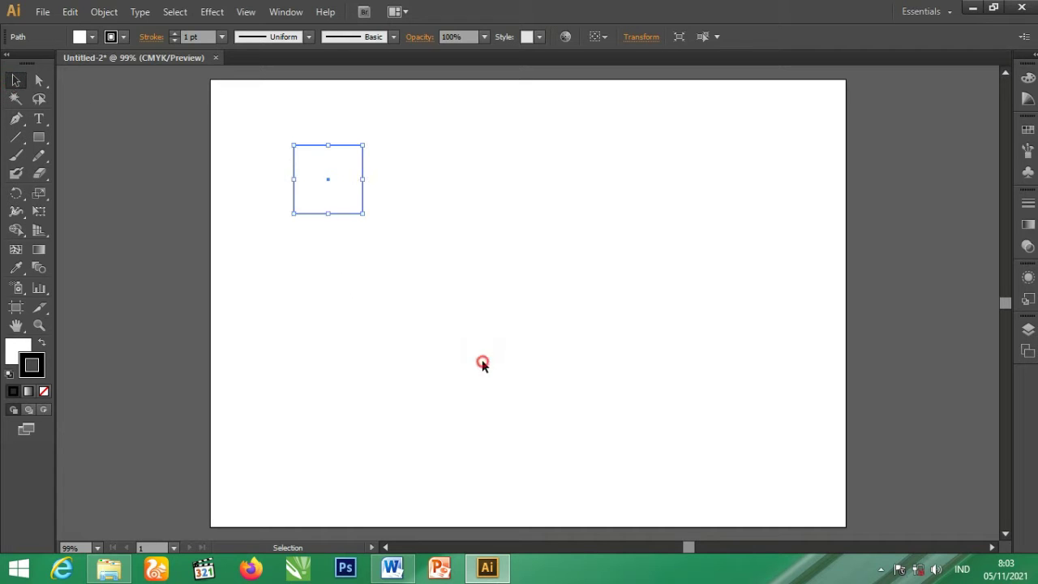
{"action": "left_click", "coordinate": [361, 151]}
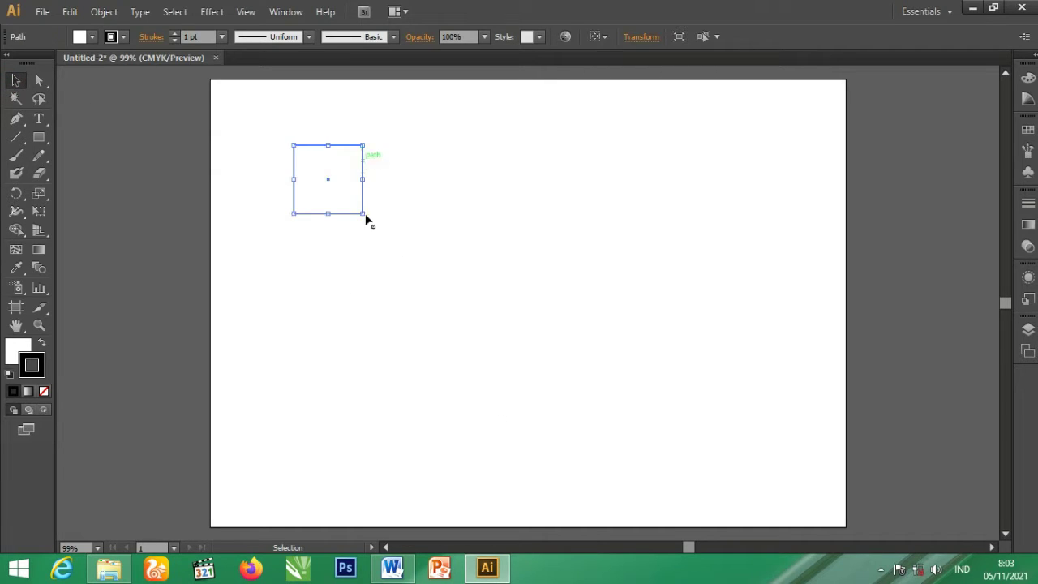
{"action": "left_click", "coordinate": [12, 350]}
Fill the square with bright red (FF0303) in the Color Picker, then reselect it.
{"action": "double_click", "coordinate": [16, 353]}
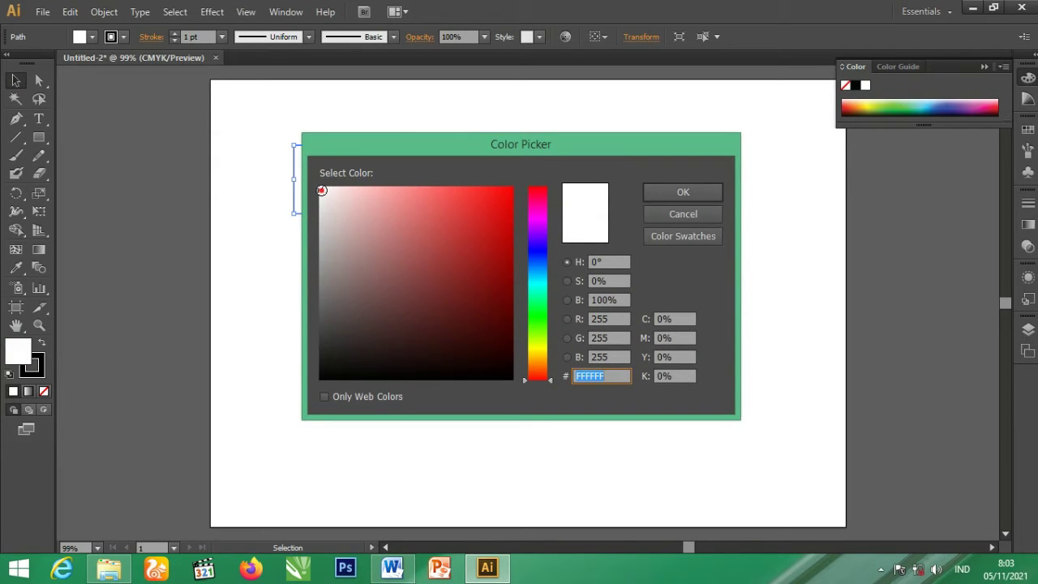
{"action": "left_click_drag", "start_coordinate": [321, 190], "coordinate": [511, 188]}
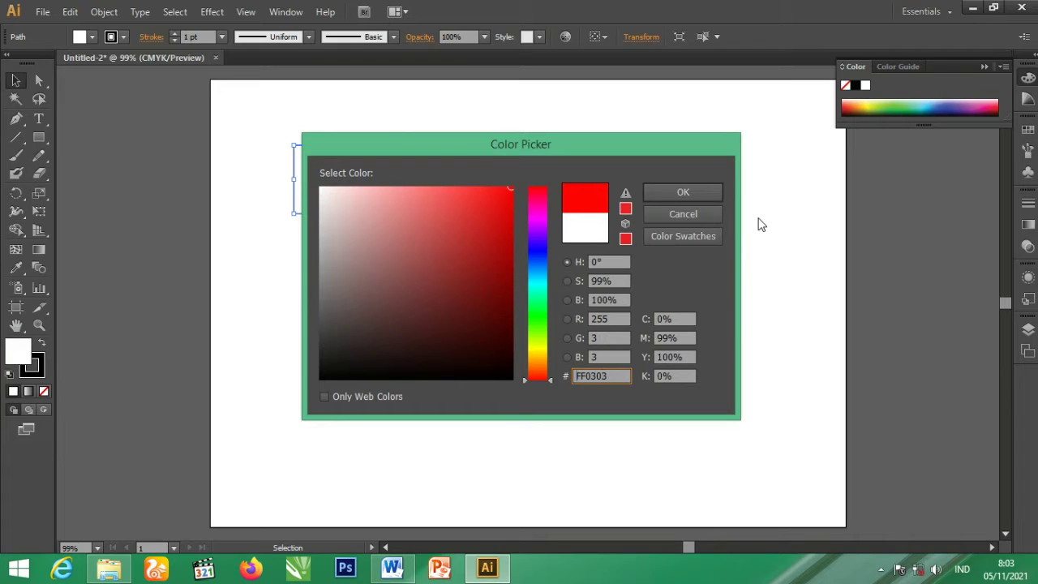
{"action": "left_click", "coordinate": [711, 192]}
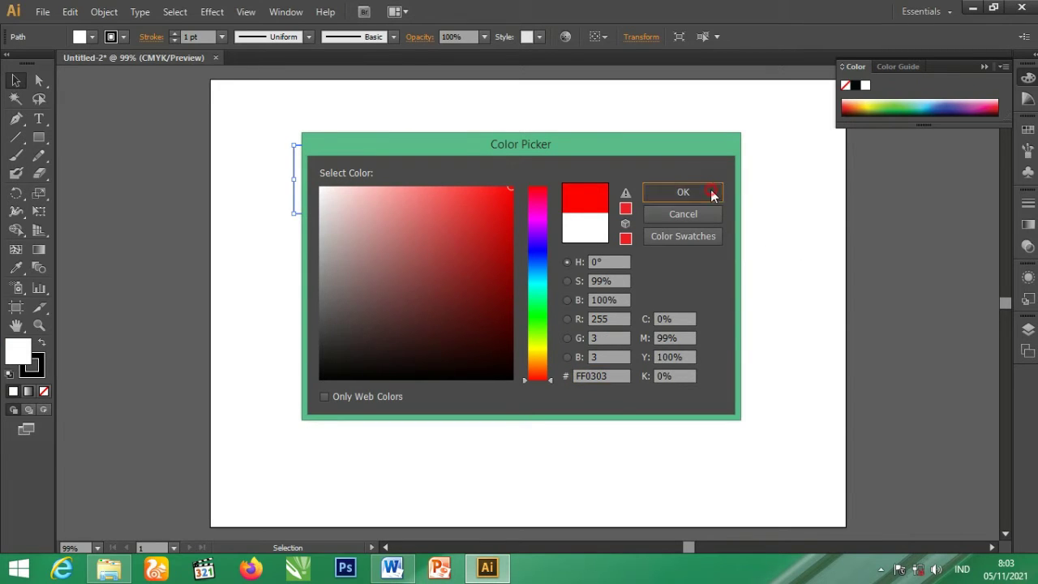
{"action": "left_click", "coordinate": [546, 419]}
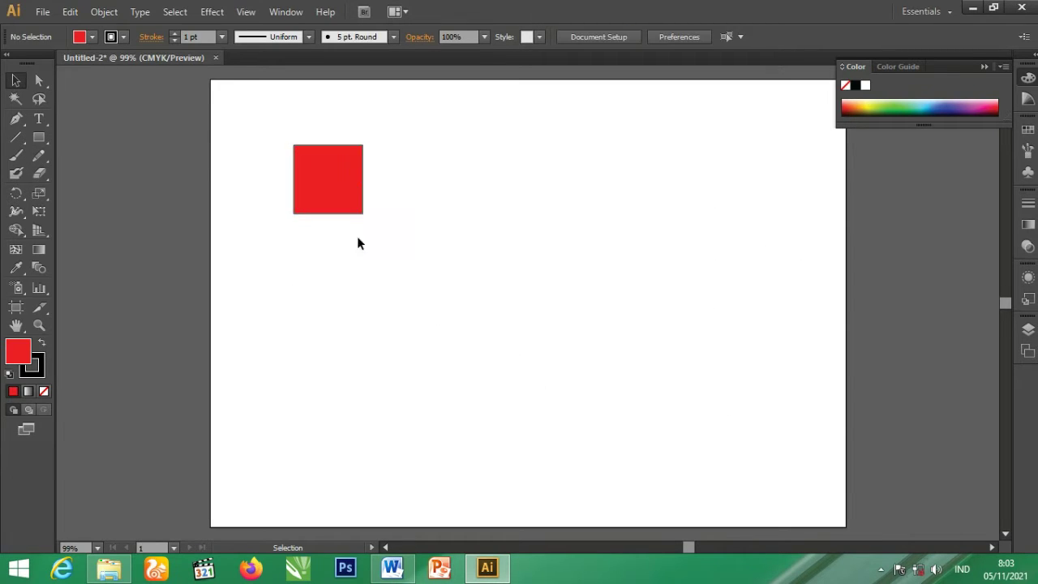
{"action": "left_click", "coordinate": [330, 165]}
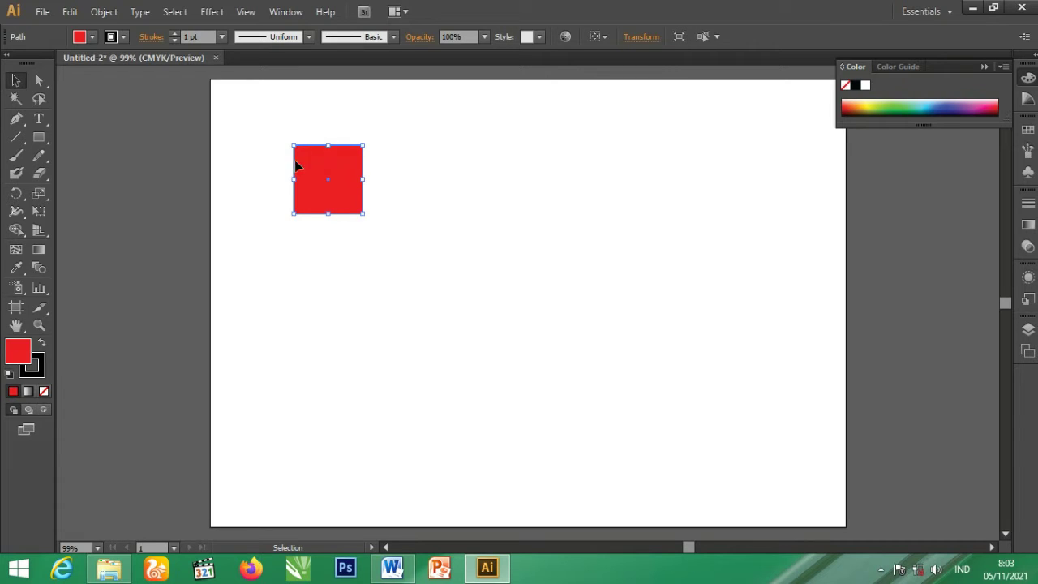
{"action": "left_click", "coordinate": [418, 302]}
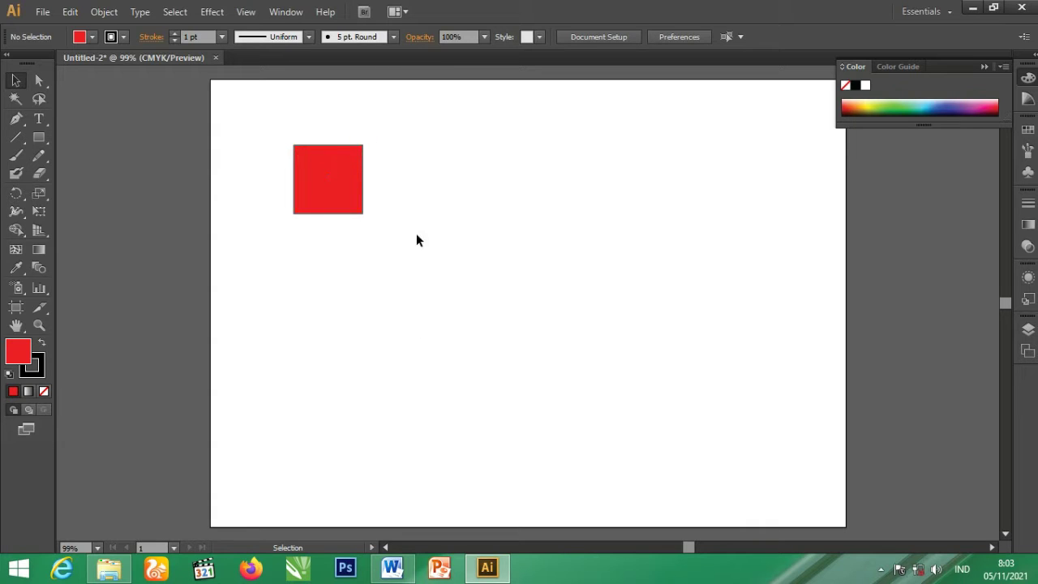
{"action": "left_click", "coordinate": [345, 166]}
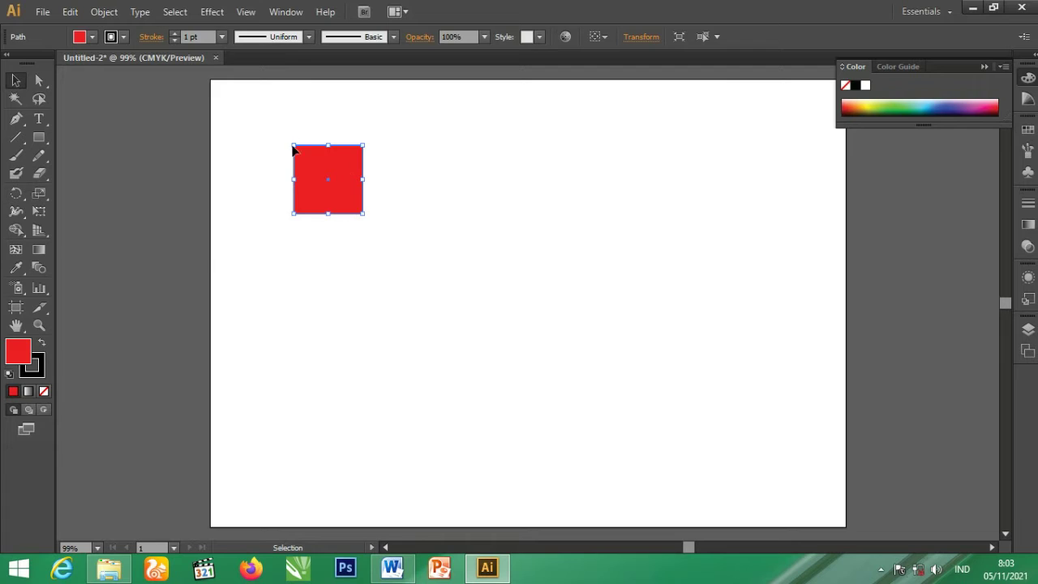
Give the red square a black stroke with a 10 pt weight.
{"action": "left_click", "coordinate": [42, 362]}
{"action": "left_click", "coordinate": [44, 391]}
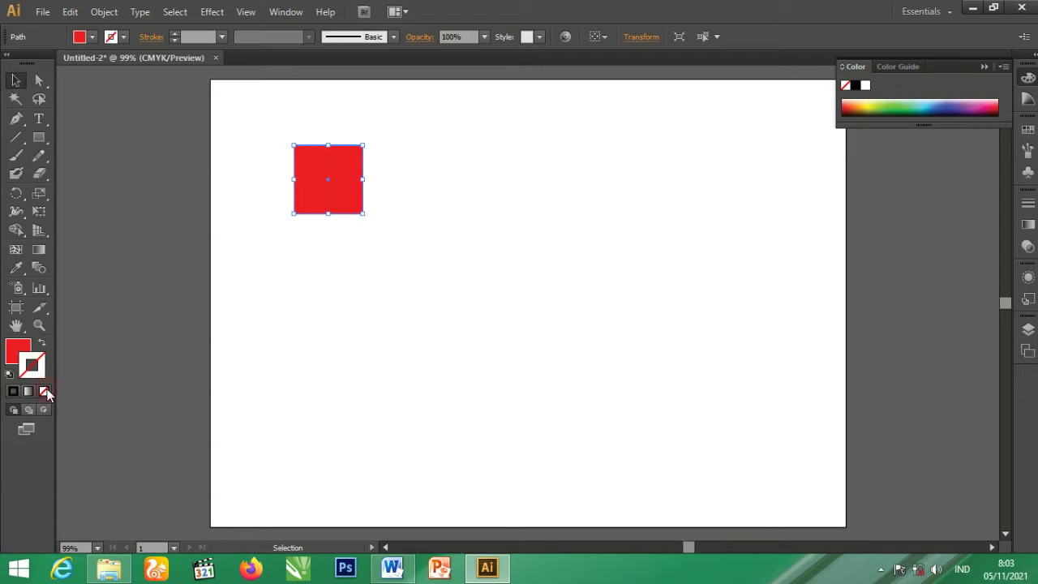
{"action": "left_click", "coordinate": [355, 287]}
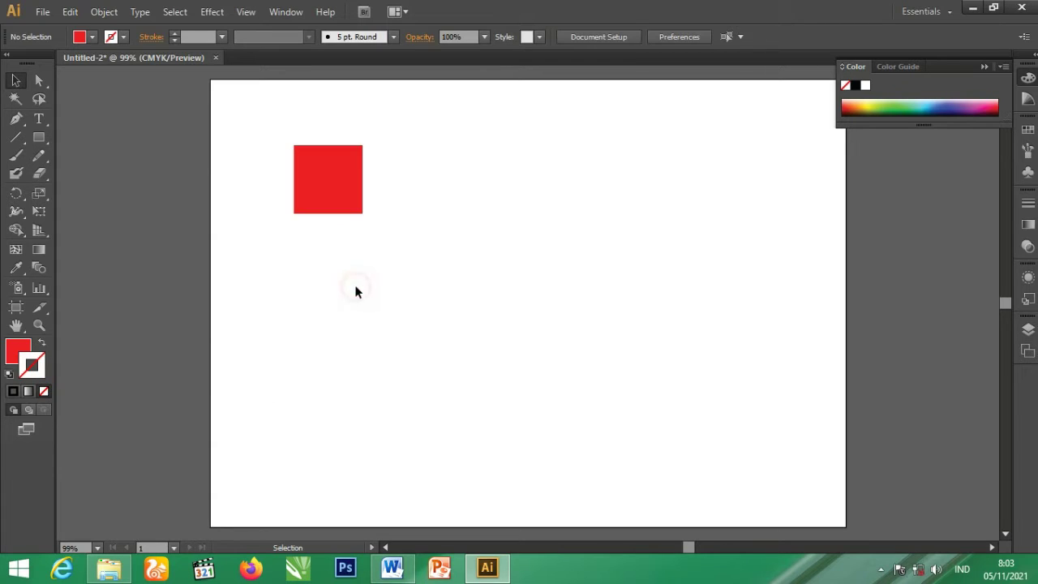
{"action": "left_click", "coordinate": [315, 185]}
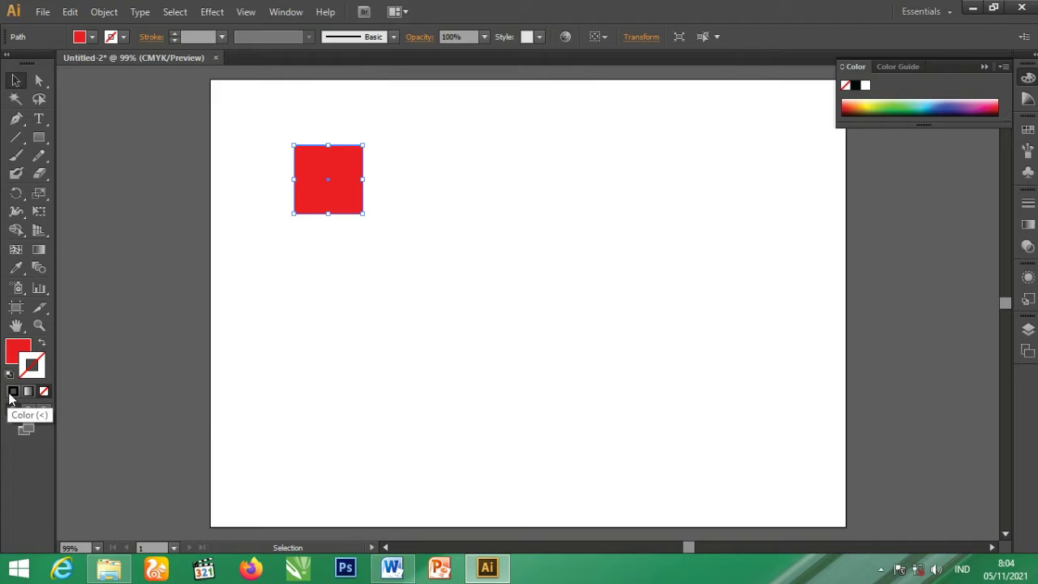
{"action": "left_click", "coordinate": [9, 393]}
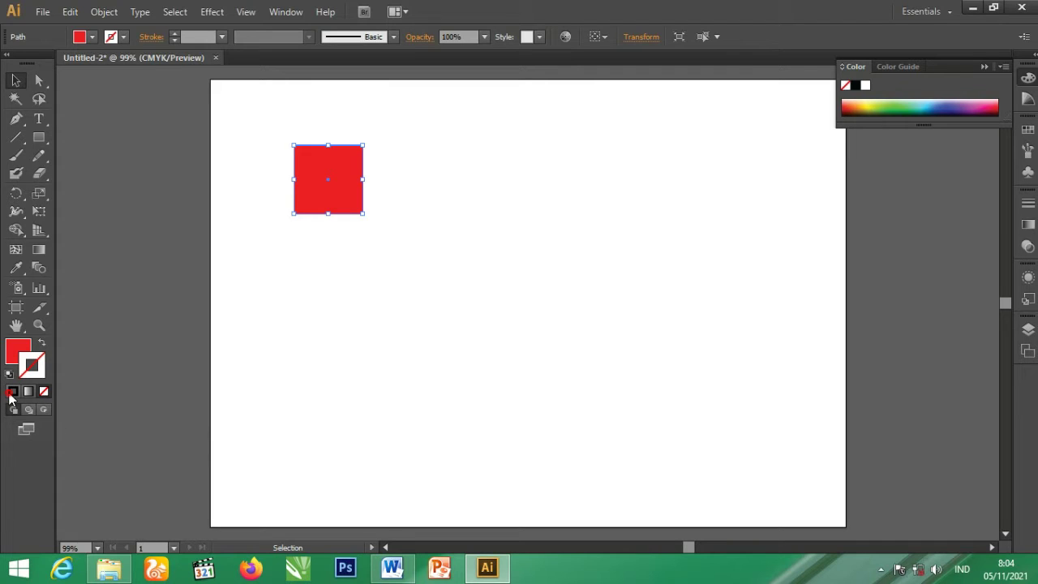
{"action": "left_click", "coordinate": [12, 393]}
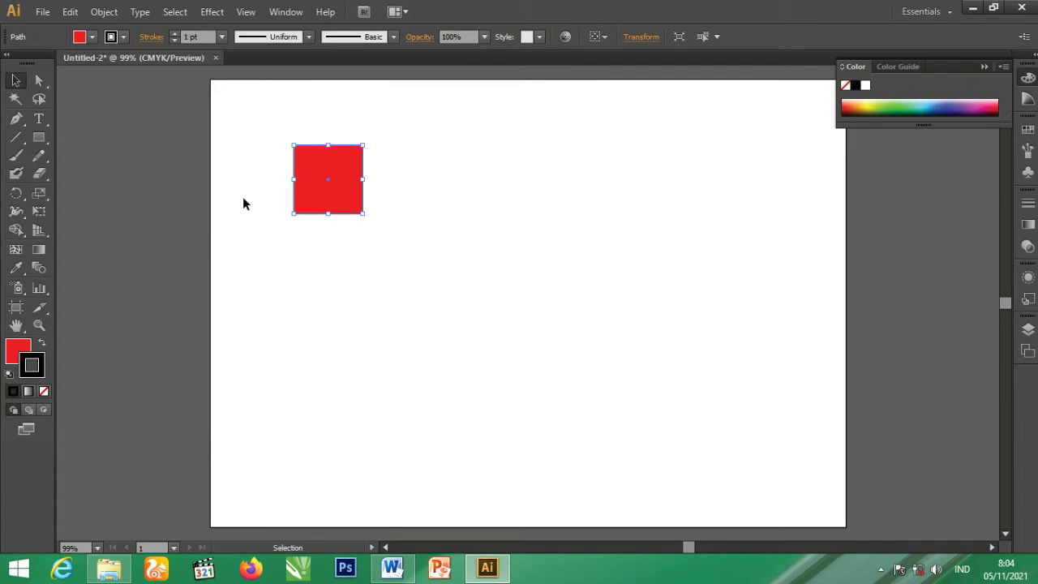
{"action": "left_click", "coordinate": [324, 278]}
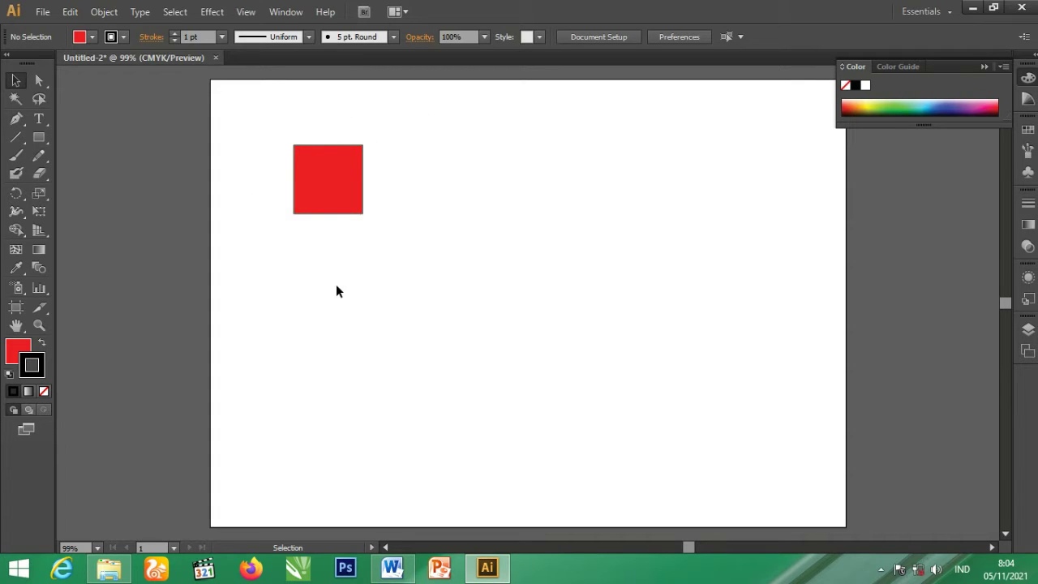
{"action": "left_click", "coordinate": [331, 187]}
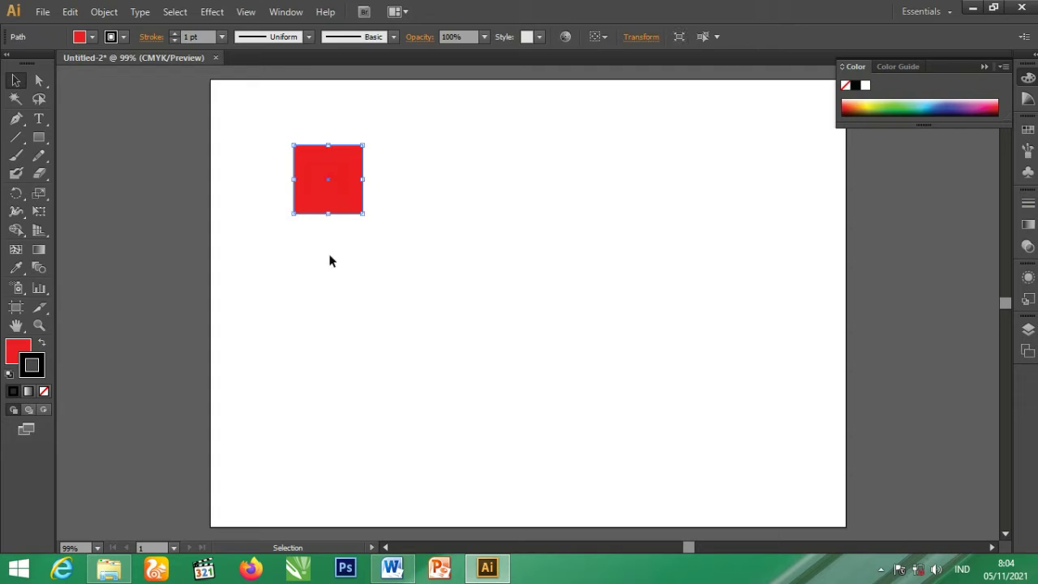
{"action": "left_click", "coordinate": [221, 36]}
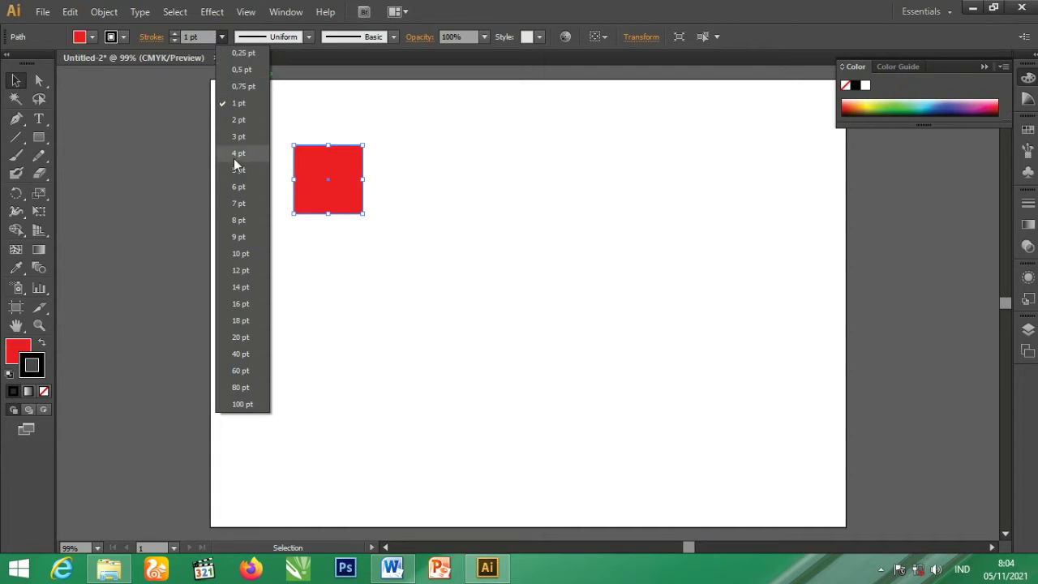
{"action": "left_click", "coordinate": [239, 256]}
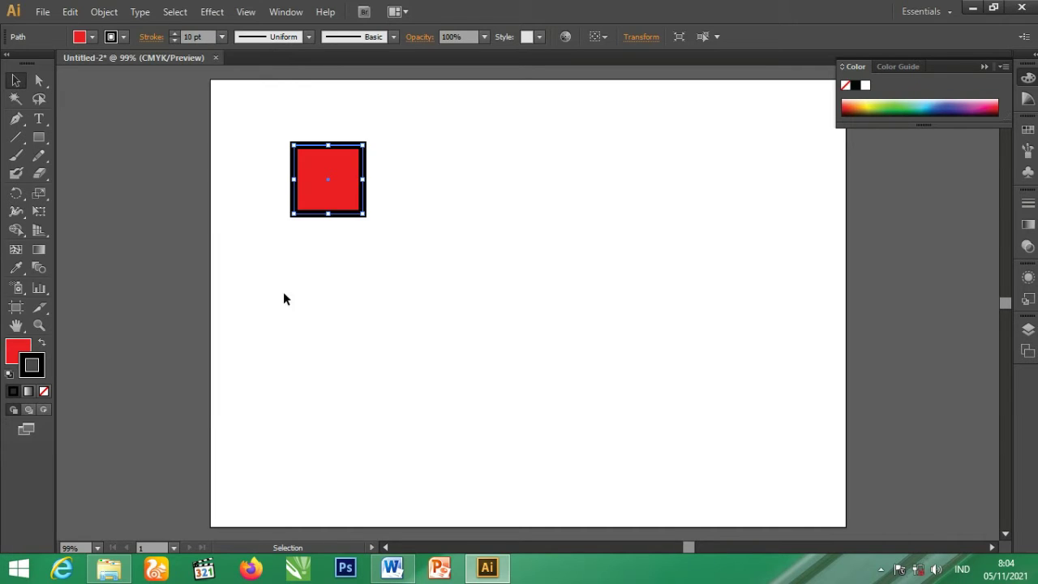
Set the red square's stroke to None.
{"action": "left_click", "coordinate": [386, 199]}
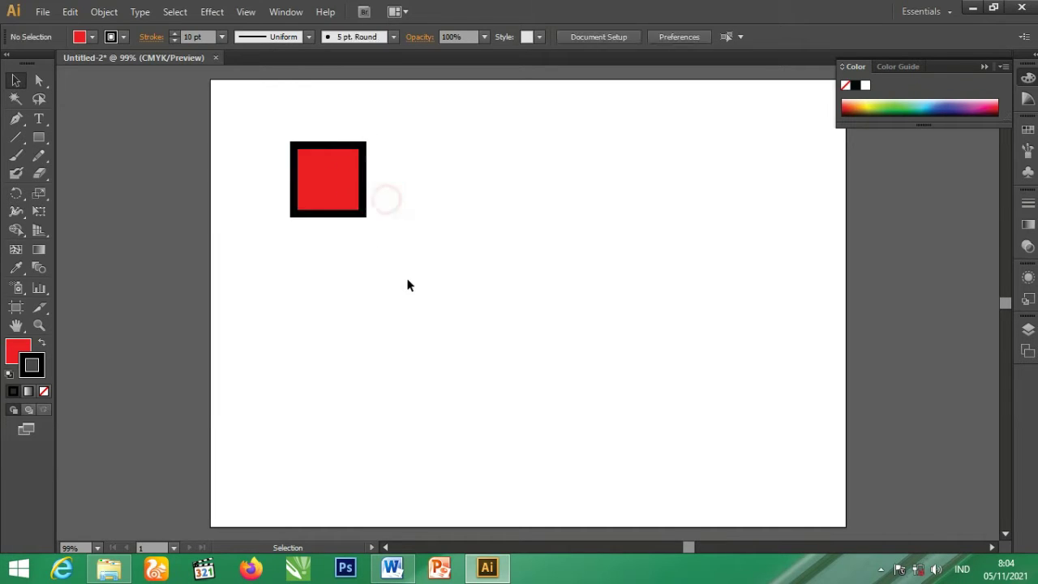
{"action": "left_click", "coordinate": [331, 209]}
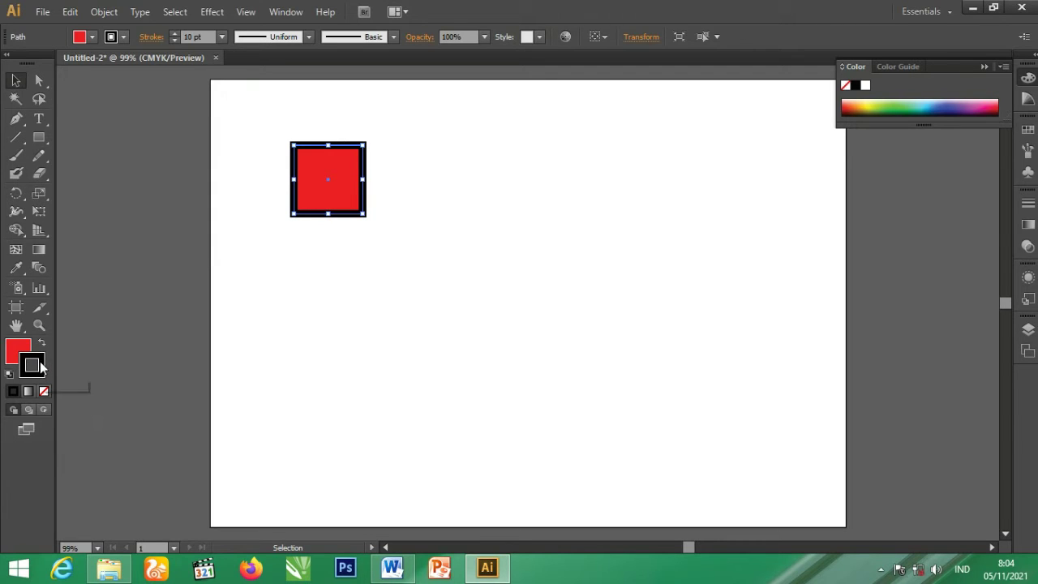
{"action": "left_click", "coordinate": [44, 390]}
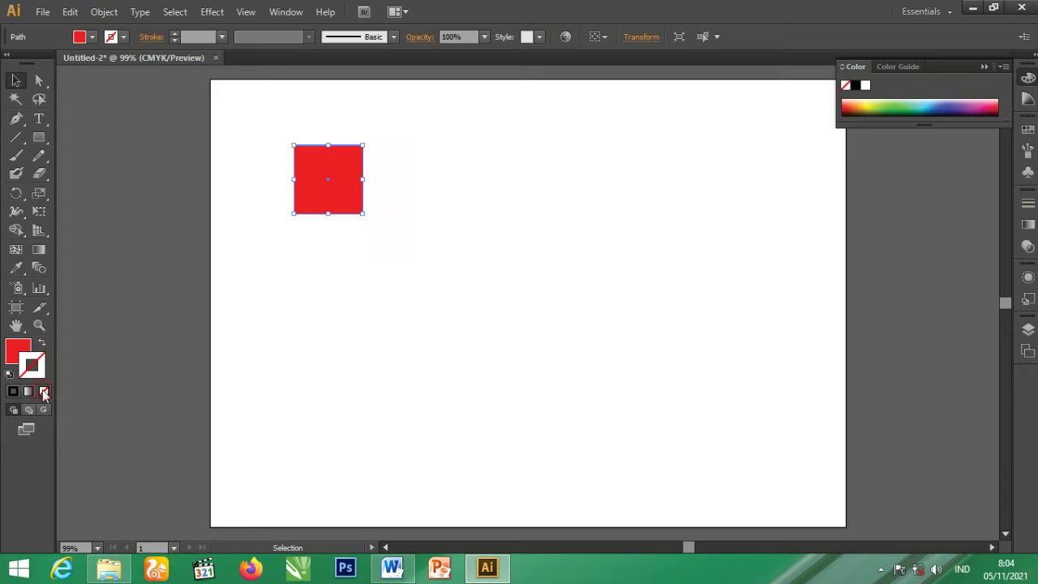
{"action": "left_click", "coordinate": [468, 353]}
Enlarge the square from its lower-right corner to about 4.42 cm per side.
{"action": "left_click", "coordinate": [328, 181]}
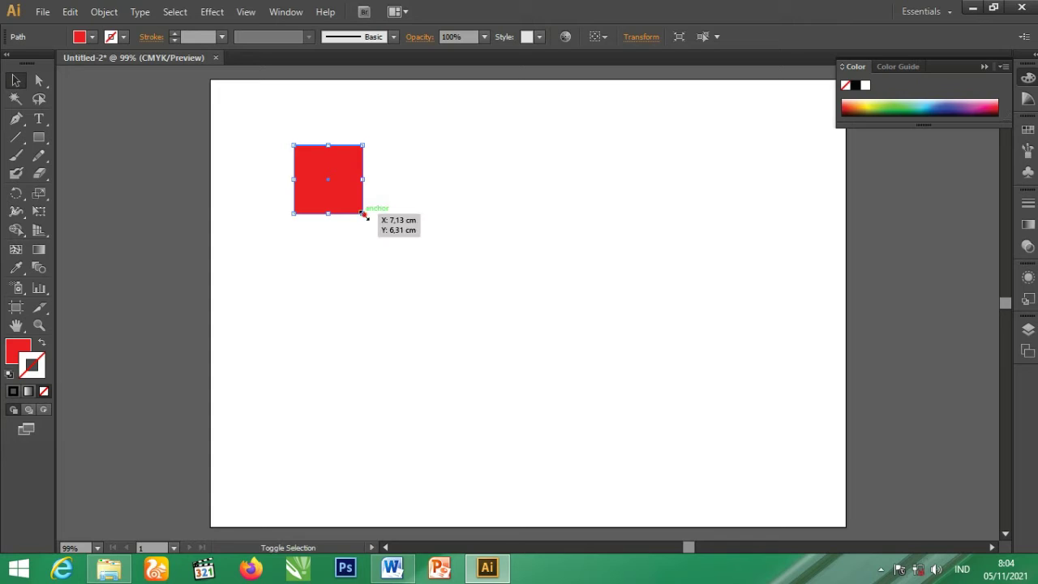
{"action": "left_click_drag", "start_coordinate": [363, 214], "coordinate": [390, 256]}
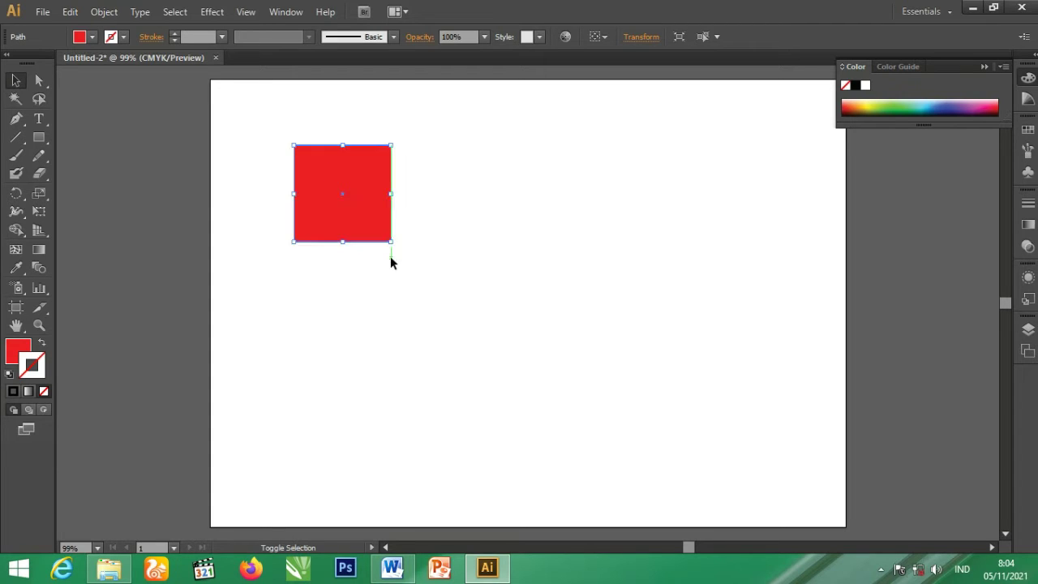
{"action": "left_click", "coordinate": [438, 293]}
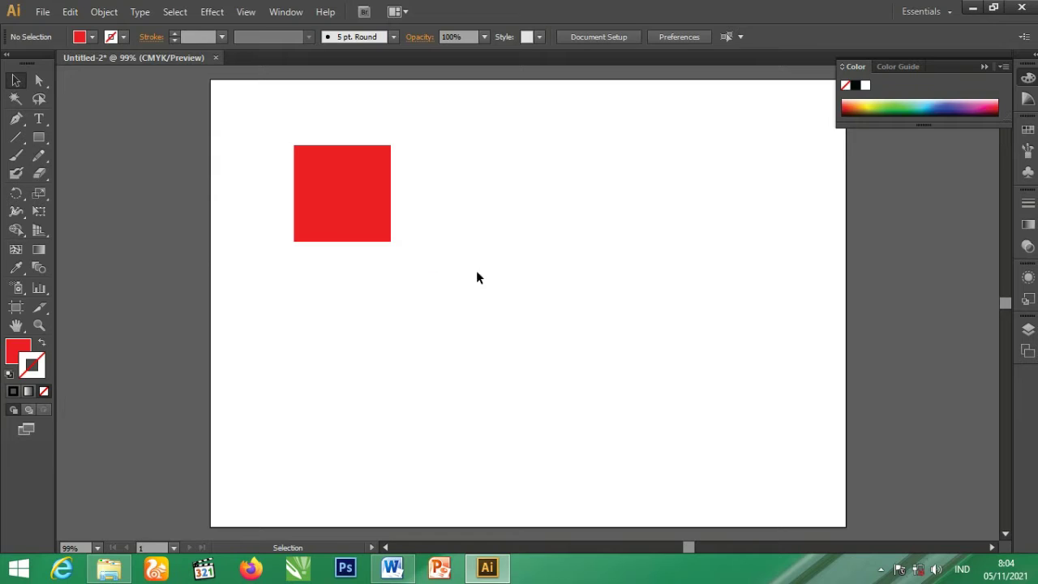
{"action": "left_click", "coordinate": [339, 209]}
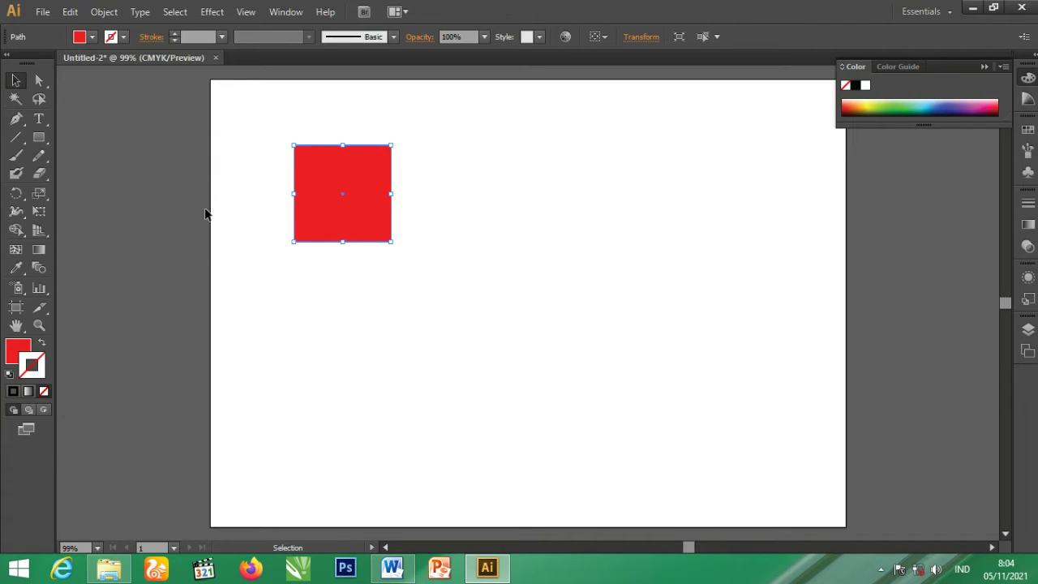
{"action": "left_click", "coordinate": [410, 317]}
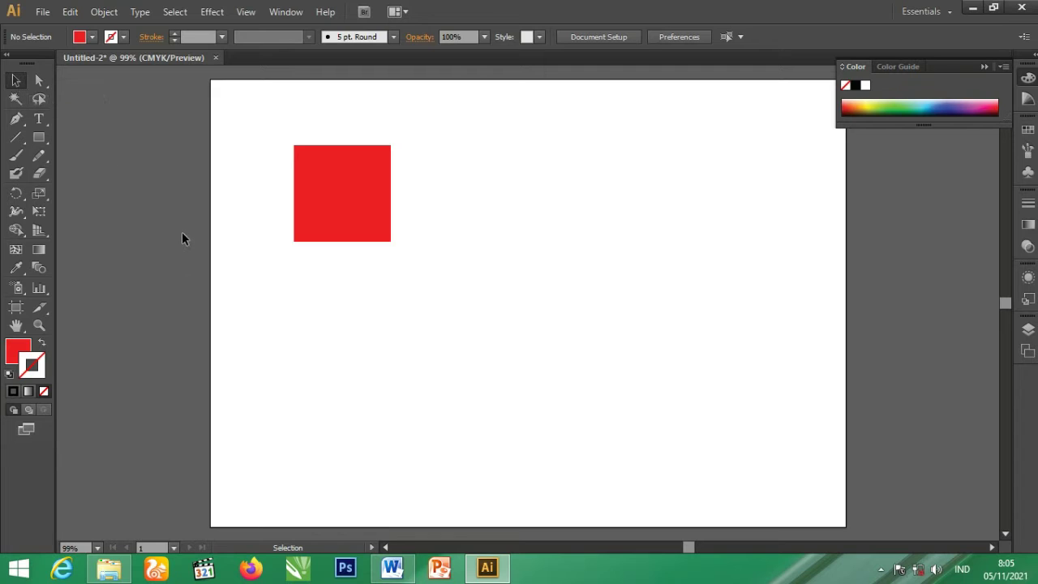
Move the 4.42 cm red square slightly left, then clear the selection.
{"action": "left_click", "coordinate": [17, 137]}
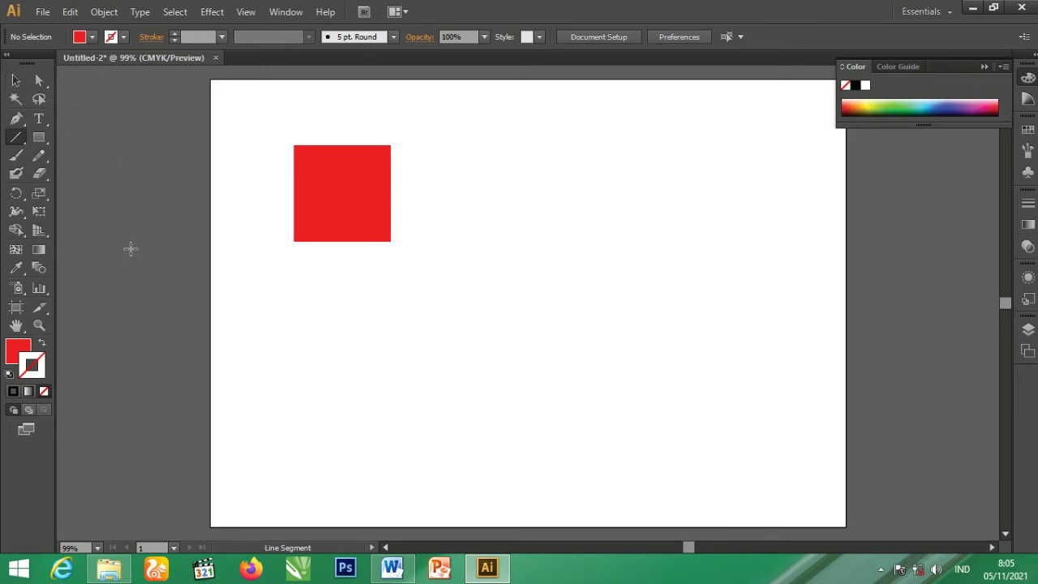
{"action": "key", "text": "v"}
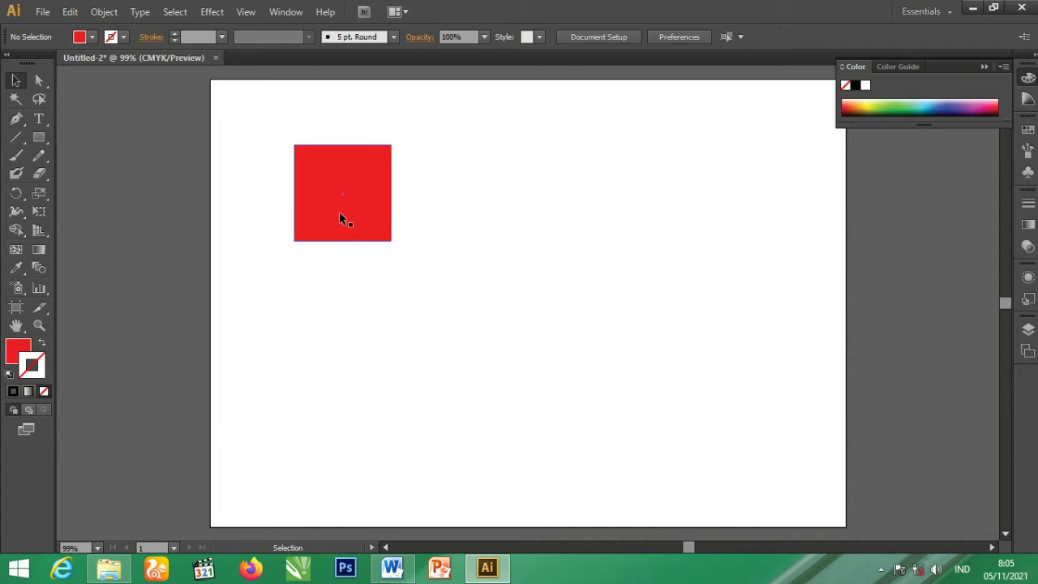
{"action": "mouse_move", "coordinate": [339, 214]}
{"action": "left_mouse_down"}
{"action": "mouse_move", "coordinate": [715, 211]}
{"action": "mouse_move", "coordinate": [361, 184]}
{"action": "mouse_move", "coordinate": [727, 202]}
{"action": "mouse_move", "coordinate": [306, 212]}
{"action": "mouse_move", "coordinate": [674, 235]}
{"action": "mouse_move", "coordinate": [289, 213]}
{"action": "left_mouse_up"}
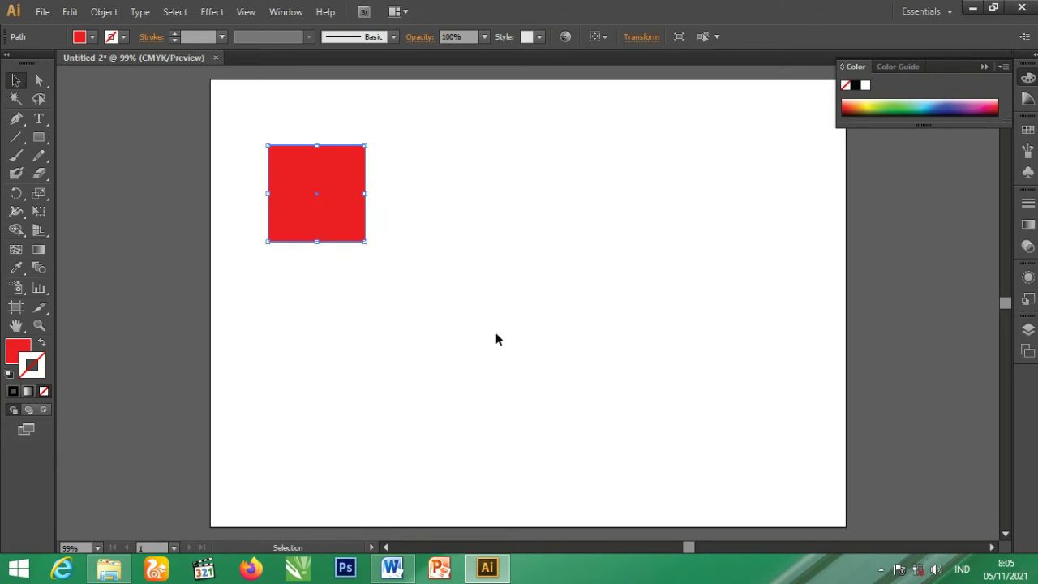
{"action": "left_click", "coordinate": [567, 350]}
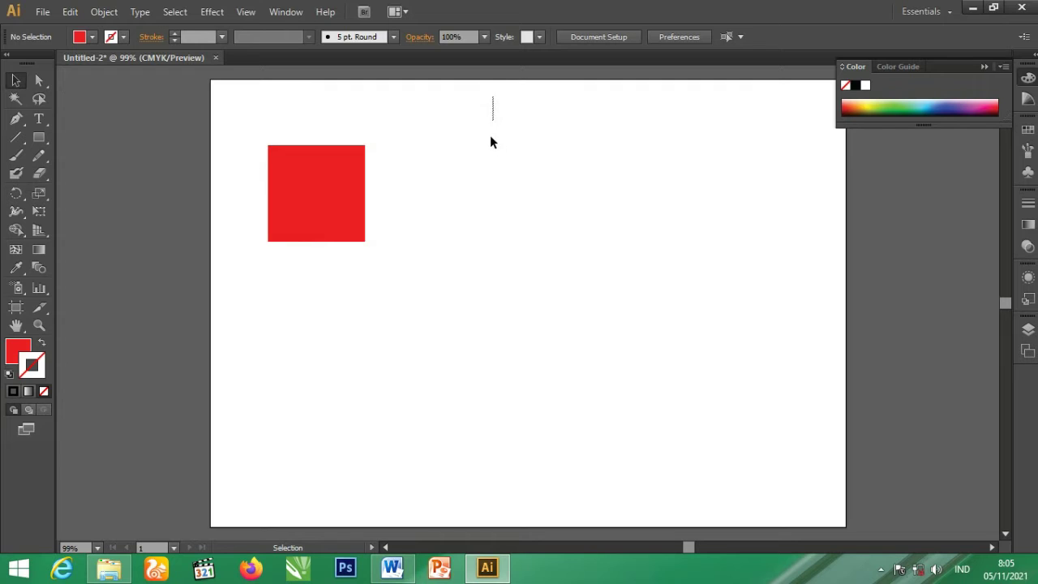
{"action": "mouse_move", "coordinate": [490, 142]}
{"action": "left_mouse_down"}
{"action": "mouse_move", "coordinate": [320, 365]}
{"action": "mouse_move", "coordinate": [212, 360]}
{"action": "left_mouse_up"}
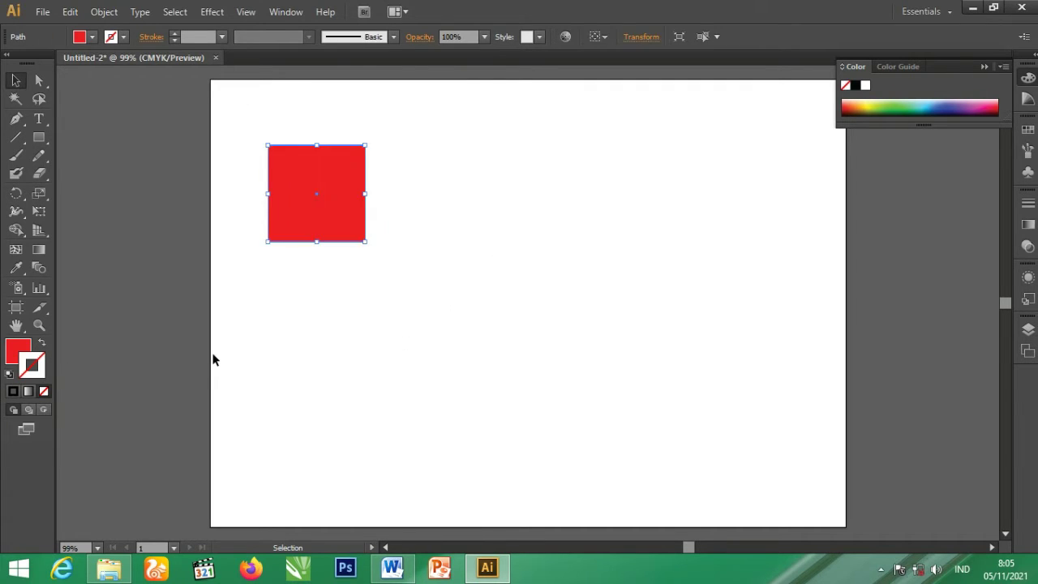
{"action": "left_click", "coordinate": [441, 357]}
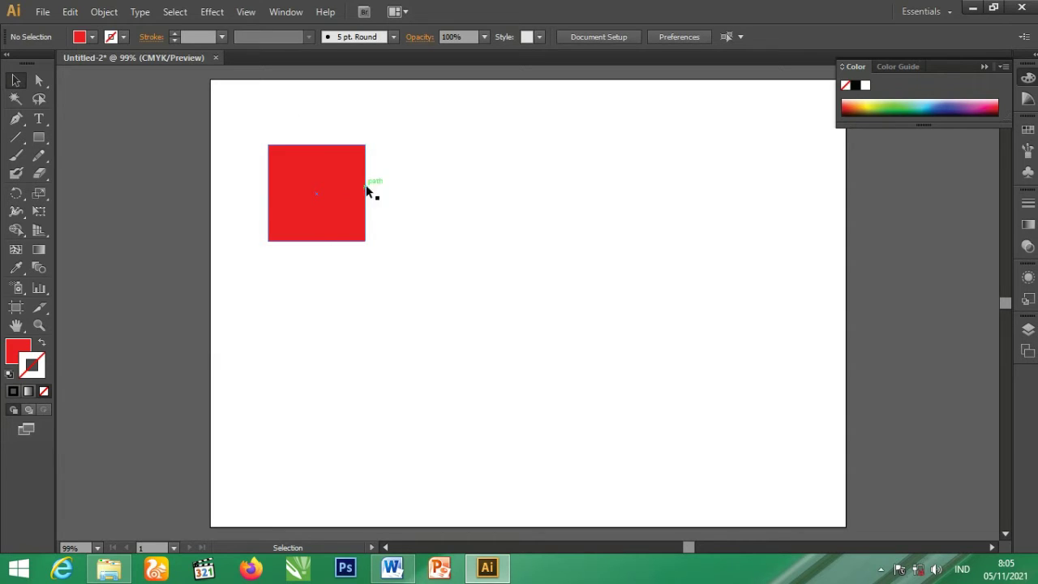
Alt-drag a copy of the red square to its right.
{"action": "left_click", "coordinate": [340, 221]}
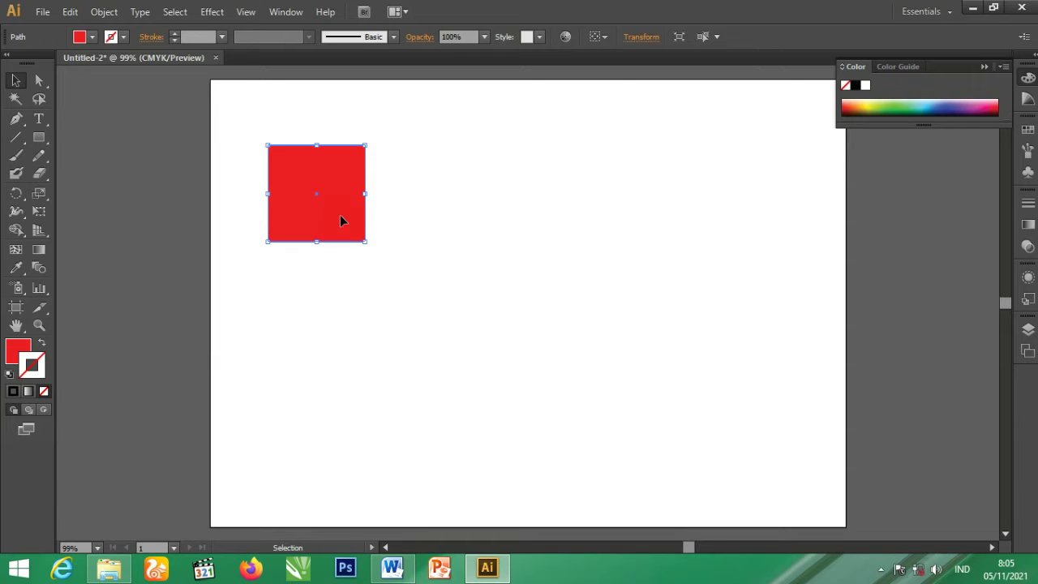
{"action": "left_click_drag", "start_coordinate": [341, 221], "coordinate": [484, 220]}
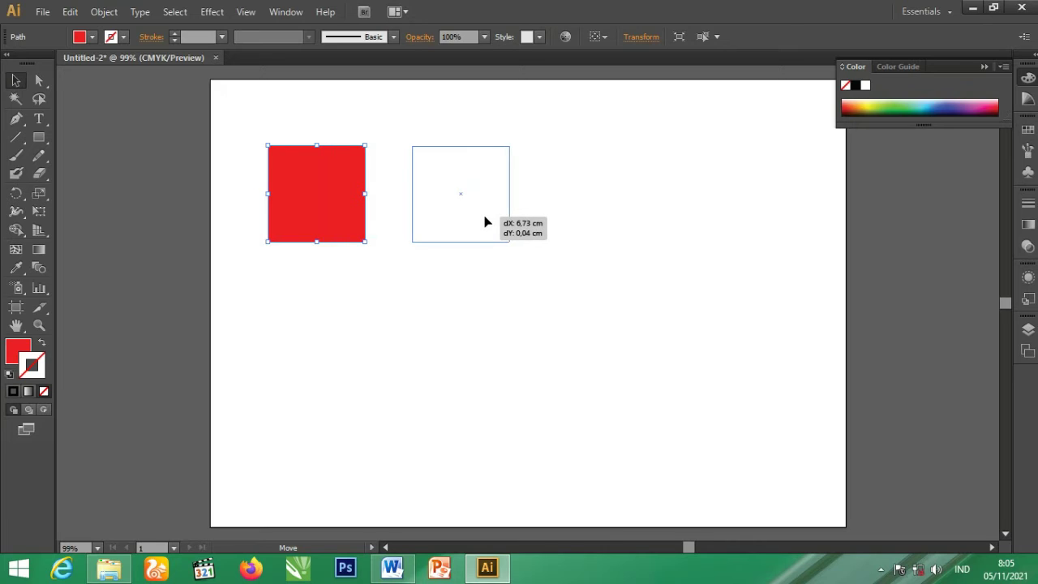
{"action": "left_click_drag", "start_coordinate": [485, 221], "coordinate": [491, 221]}
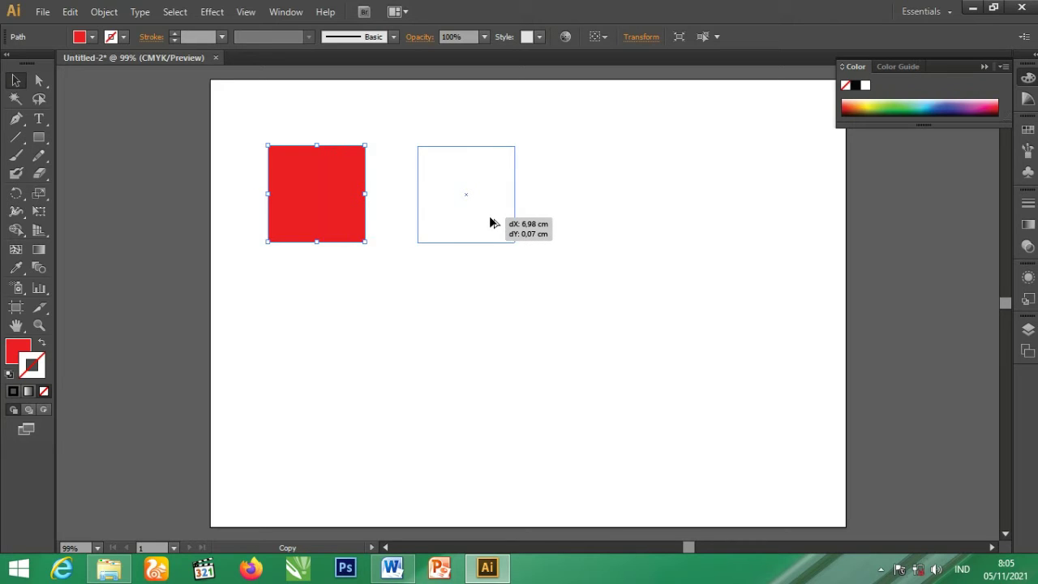
{"action": "left_click_drag", "start_coordinate": [489, 217], "coordinate": [489, 218]}
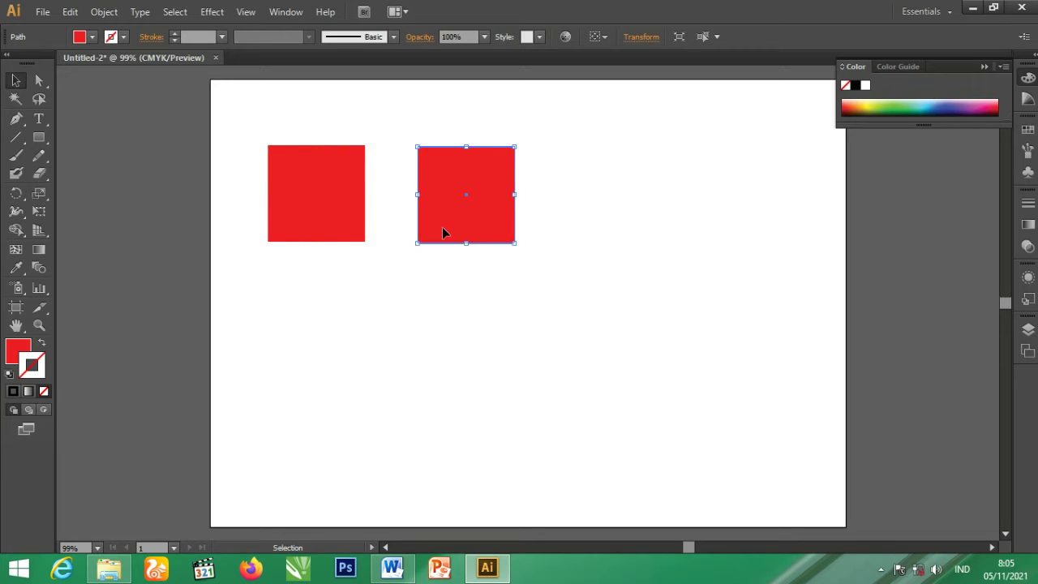
Duplicate the right-hand square straight down below it.
{"action": "left_click", "coordinate": [450, 339]}
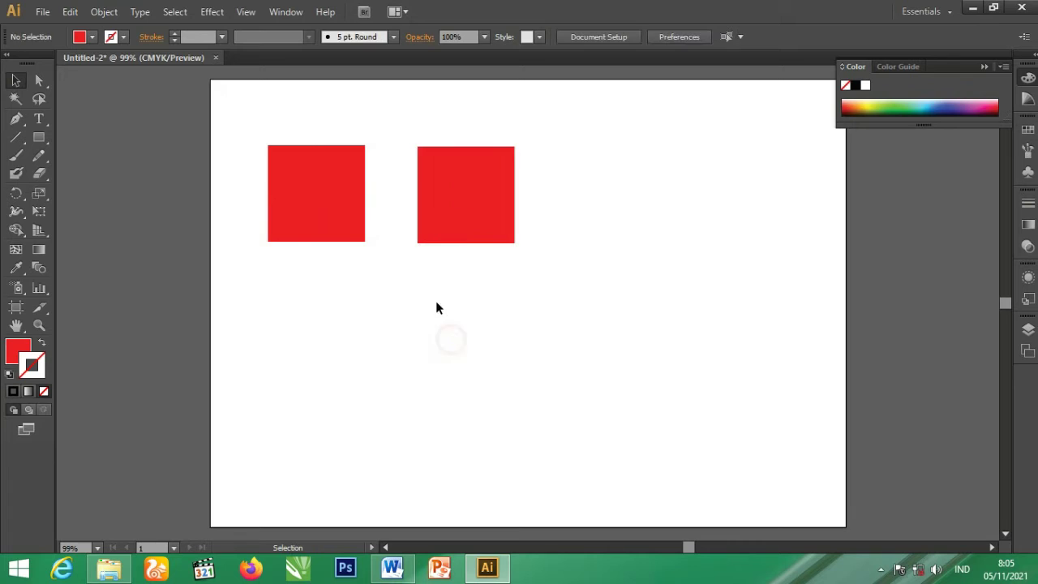
{"action": "left_click", "coordinate": [452, 214]}
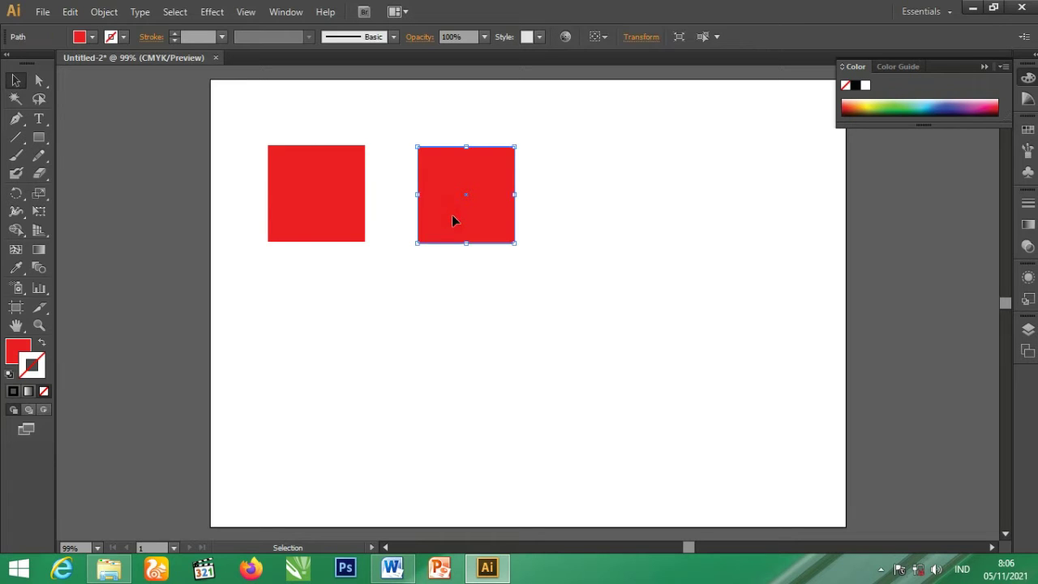
{"action": "left_click_drag", "start_coordinate": [452, 214], "coordinate": [452, 347]}
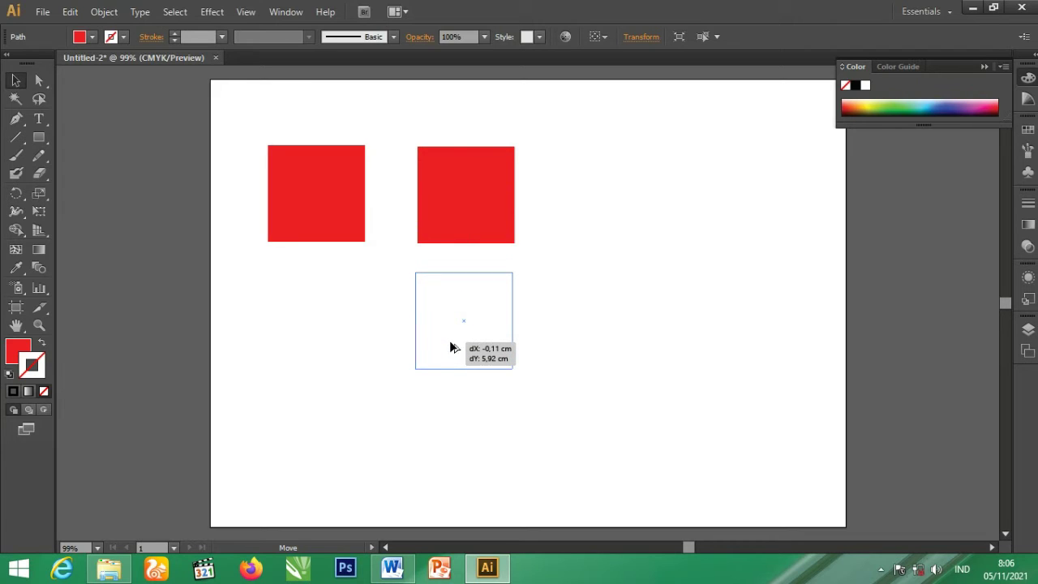
{"action": "key", "text": "alt"}
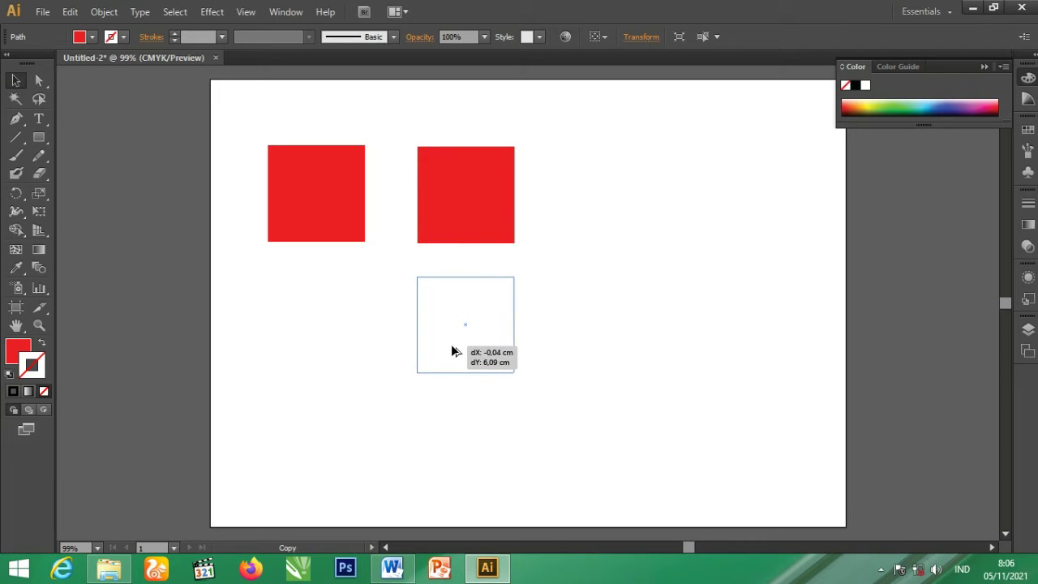
{"action": "left_click_drag", "start_coordinate": [450, 347], "coordinate": [452, 349]}
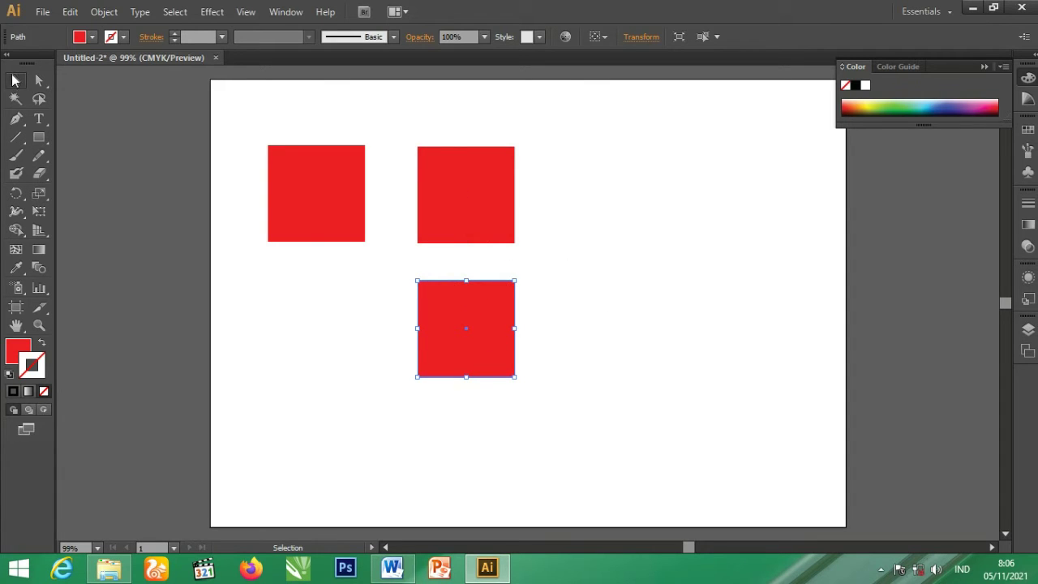
Marquee-select the three red squares, move them right and slightly down, then deselect.
{"action": "left_click", "coordinate": [595, 436]}
{"action": "left_click", "coordinate": [691, 435]}
{"action": "left_click_drag", "start_coordinate": [692, 435], "coordinate": [403, 297]}
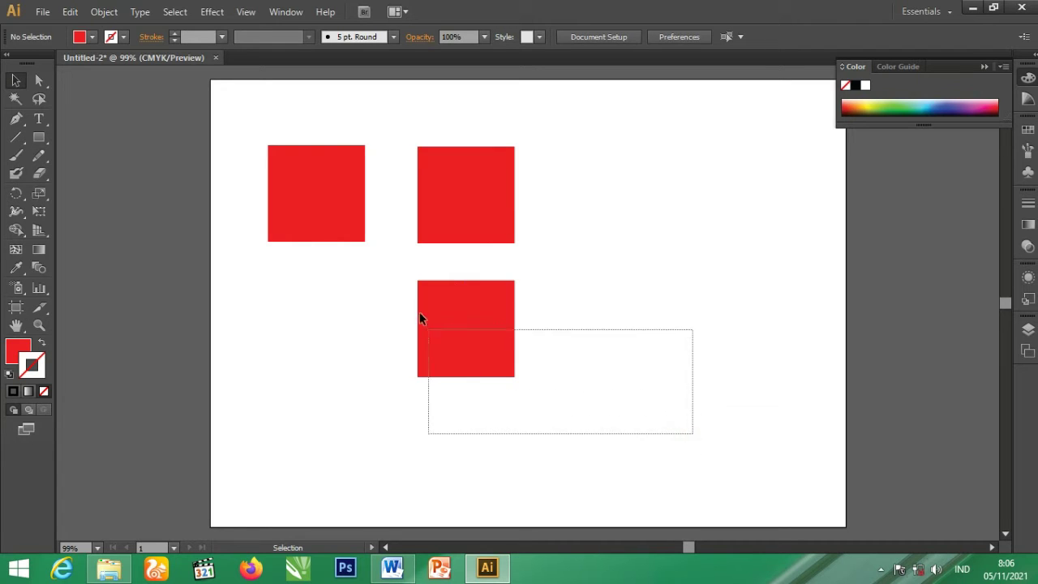
{"action": "mouse_move", "coordinate": [714, 445]}
{"action": "left_mouse_down"}
{"action": "mouse_move", "coordinate": [315, 151]}
{"action": "mouse_move", "coordinate": [307, 124]}
{"action": "left_mouse_up"}
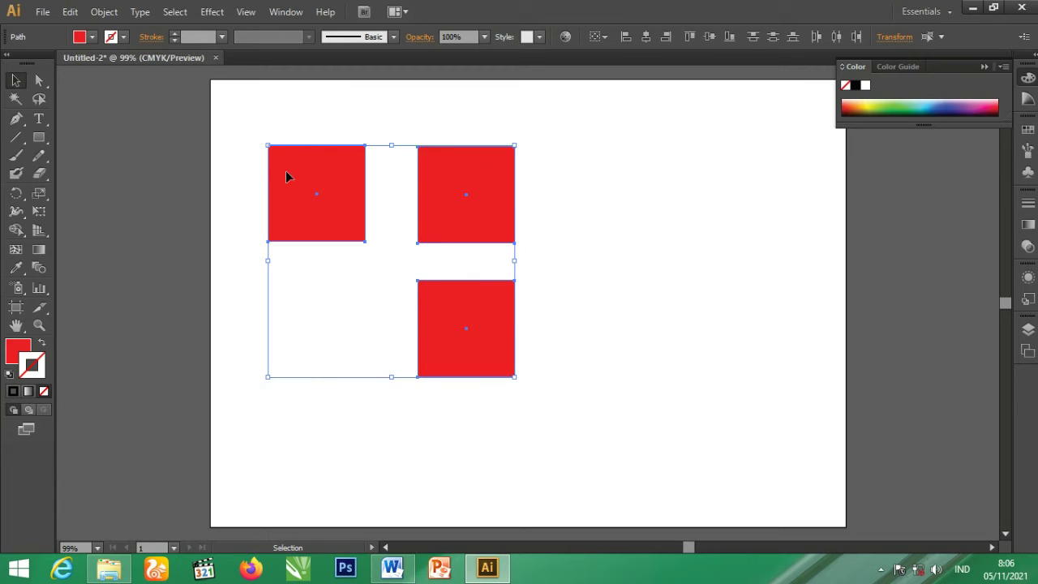
{"action": "mouse_move", "coordinate": [285, 177]}
{"action": "left_mouse_down"}
{"action": "mouse_move", "coordinate": [616, 177]}
{"action": "mouse_move", "coordinate": [629, 207]}
{"action": "mouse_move", "coordinate": [307, 191]}
{"action": "mouse_move", "coordinate": [287, 158]}
{"action": "mouse_move", "coordinate": [271, 188]}
{"action": "mouse_move", "coordinate": [494, 193]}
{"action": "left_mouse_up"}
{"action": "left_click", "coordinate": [616, 121]}
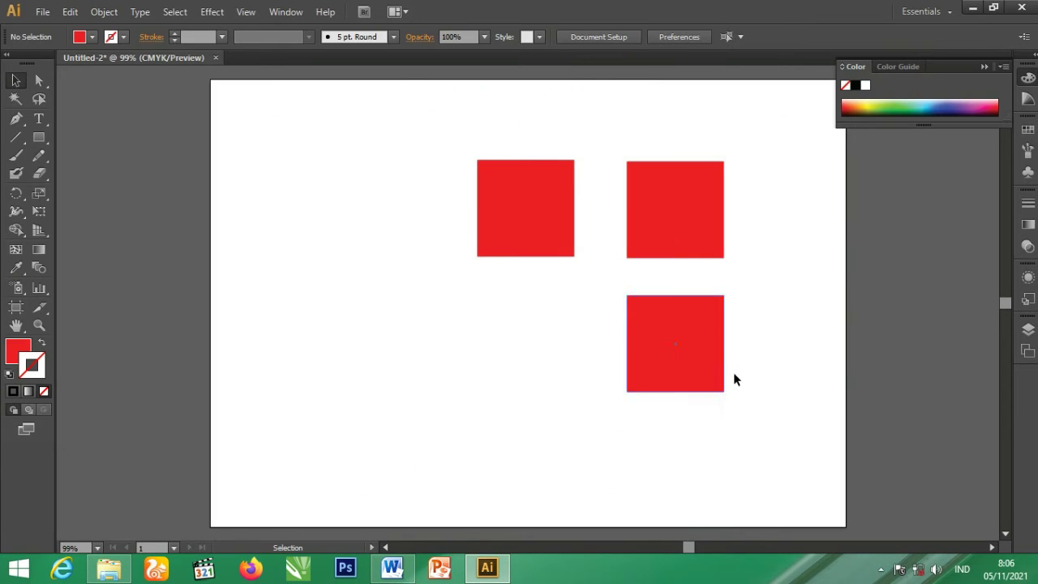
{"action": "left_click", "coordinate": [560, 210]}
{"action": "left_click", "coordinate": [332, 250]}
{"action": "left_click_drag", "start_coordinate": [248, 97], "coordinate": [244, 155]}
{"action": "scroll", "coordinate": [307, 185], "scroll_direction": "down", "scroll_amount": 1}
{"action": "scroll", "coordinate": [497, 213], "scroll_direction": "up", "scroll_amount": 1}
{"action": "scroll", "coordinate": [486, 223], "scroll_direction": "up", "scroll_amount": 3}
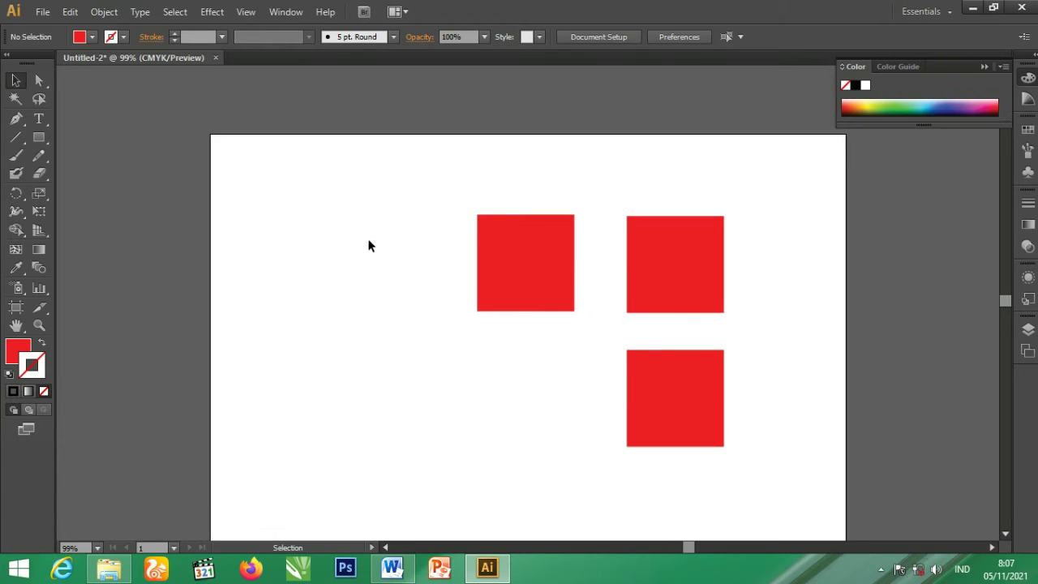
{"action": "scroll", "coordinate": [264, 225], "scroll_direction": "down", "scroll_amount": 2}
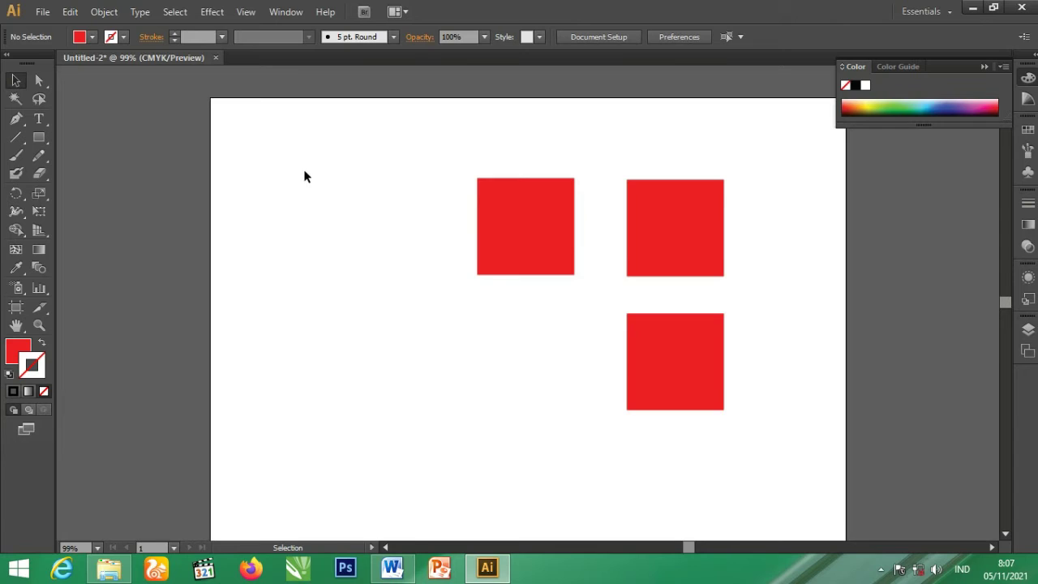
{"action": "scroll", "coordinate": [307, 187], "scroll_direction": "down", "scroll_amount": 1}
{"action": "scroll", "coordinate": [320, 227], "scroll_direction": "up", "scroll_amount": 1}
{"action": "scroll", "coordinate": [327, 244], "scroll_direction": "down", "scroll_amount": 1}
{"action": "scroll", "coordinate": [330, 240], "scroll_direction": "down", "scroll_amount": 1}
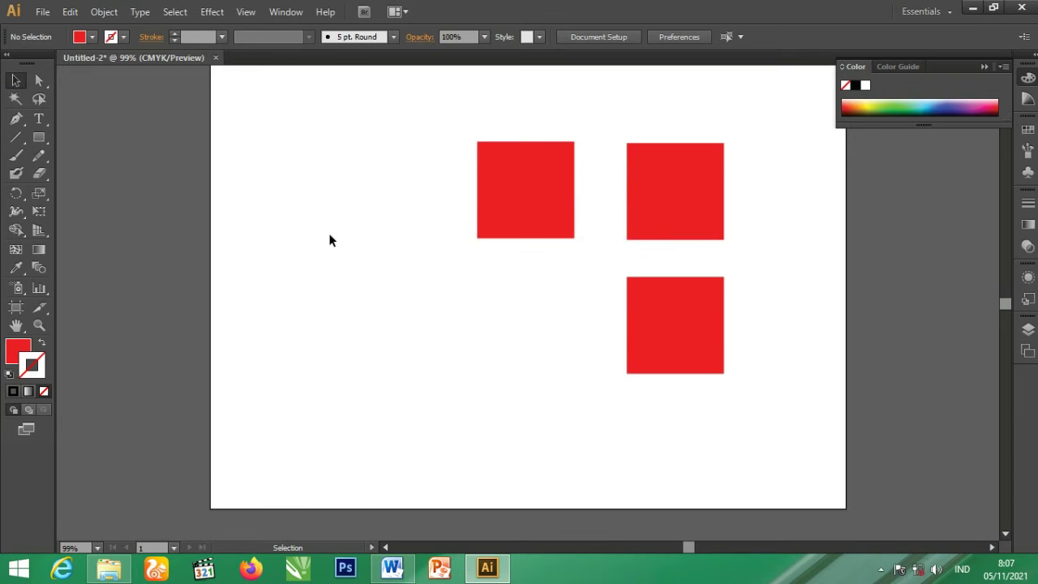
{"action": "scroll", "coordinate": [334, 250], "scroll_direction": "up", "scroll_amount": 1}
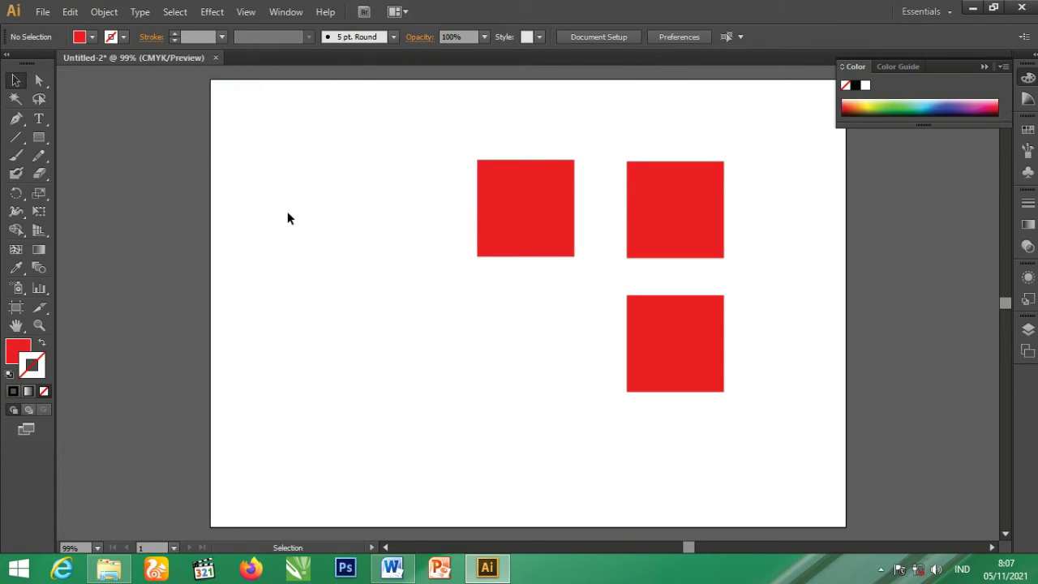
{"action": "key", "text": "a"}
{"action": "key", "text": "alt"}
{"action": "scroll", "coordinate": [299, 223], "scroll_direction": "up", "scroll_amount": 1}
{"action": "scroll", "coordinate": [299, 223], "scroll_direction": "up", "scroll_amount": 1}
{"action": "scroll", "coordinate": [299, 223], "scroll_direction": "up", "scroll_amount": 2}
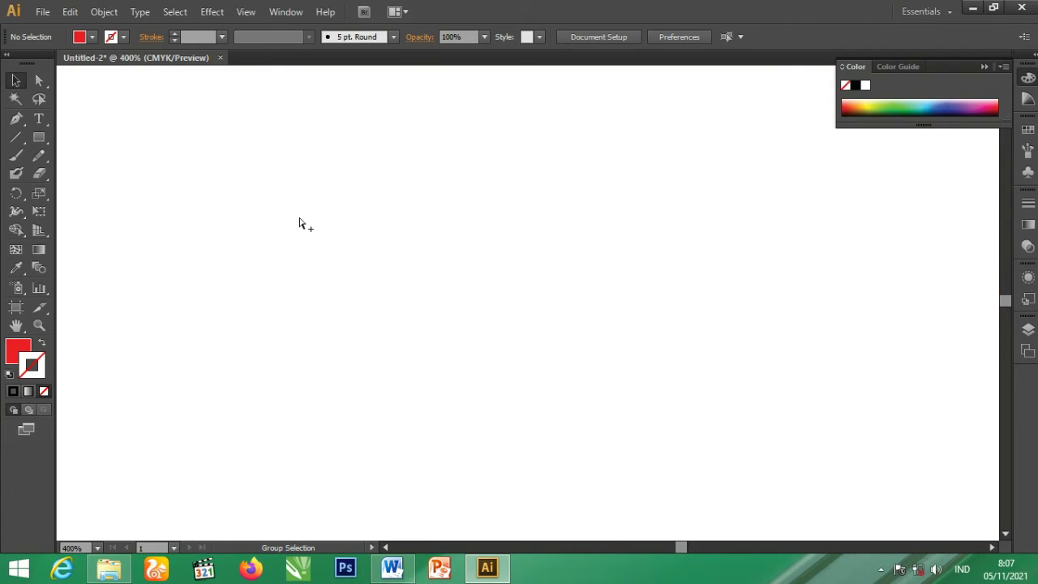
{"action": "scroll", "coordinate": [299, 223], "scroll_direction": "up", "scroll_amount": 1}
{"action": "scroll", "coordinate": [299, 224], "scroll_direction": "down", "scroll_amount": 4}
{"action": "scroll", "coordinate": [299, 226], "scroll_direction": "down", "scroll_amount": 1}
{"action": "scroll", "coordinate": [301, 227], "scroll_direction": "down", "scroll_amount": 1}
{"action": "scroll", "coordinate": [301, 231], "scroll_direction": "down", "scroll_amount": 1}
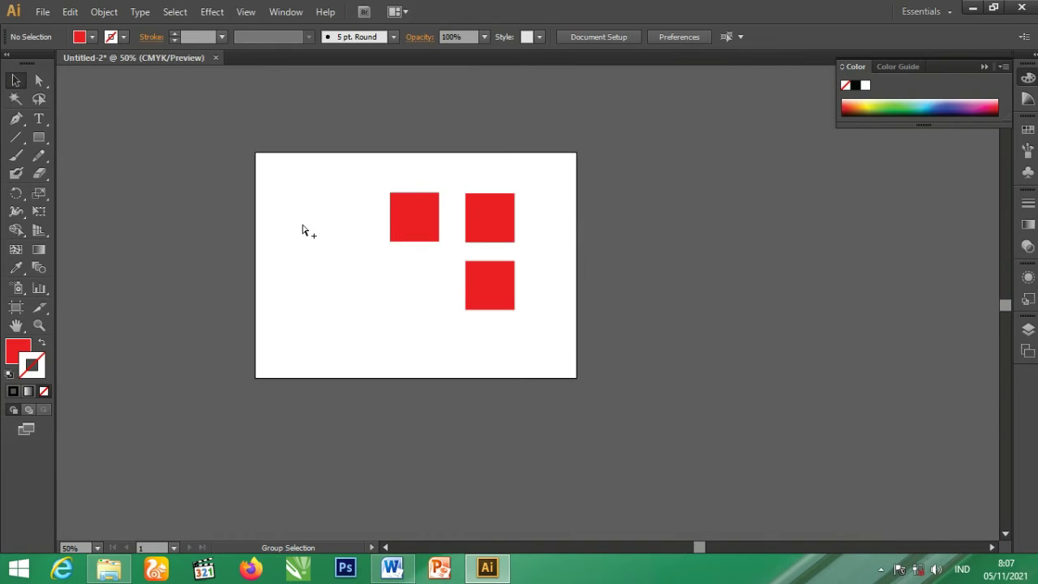
{"action": "scroll", "coordinate": [302, 230], "scroll_direction": "down", "scroll_amount": 1}
{"action": "scroll", "coordinate": [302, 230], "scroll_direction": "up", "scroll_amount": 1}
{"action": "scroll", "coordinate": [302, 230], "scroll_direction": "up", "scroll_amount": 1}
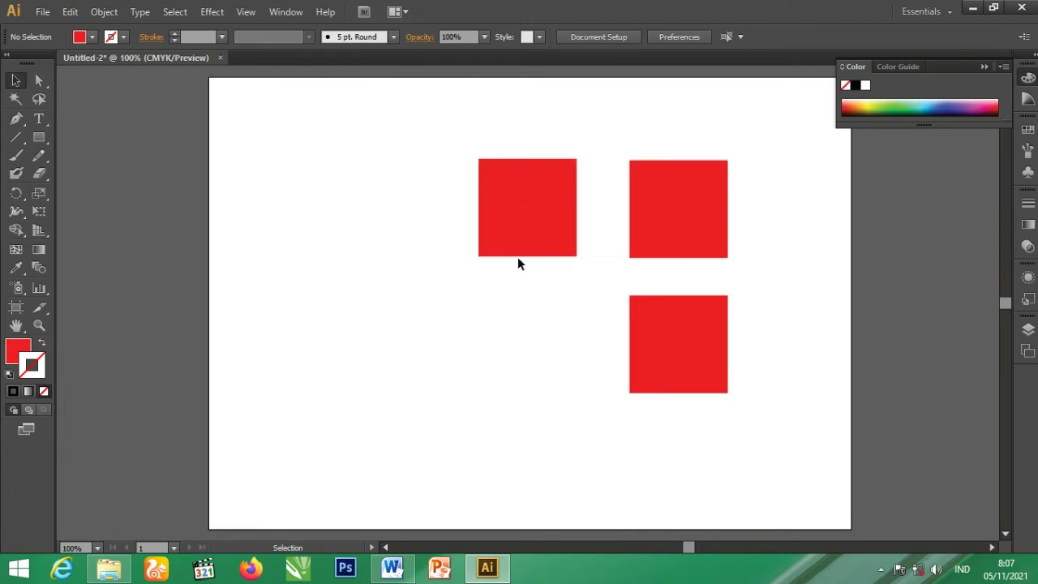
Marquee-select the three red squares and delete them, leaving the artboard empty.
{"action": "left_click", "coordinate": [549, 248]}
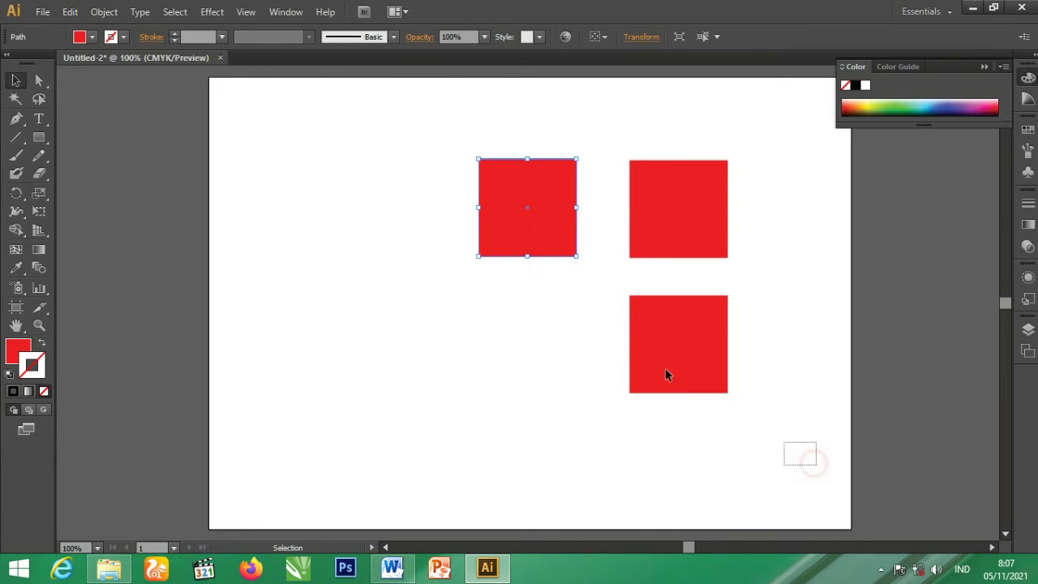
{"action": "left_click_drag", "start_coordinate": [665, 373], "coordinate": [350, 78]}
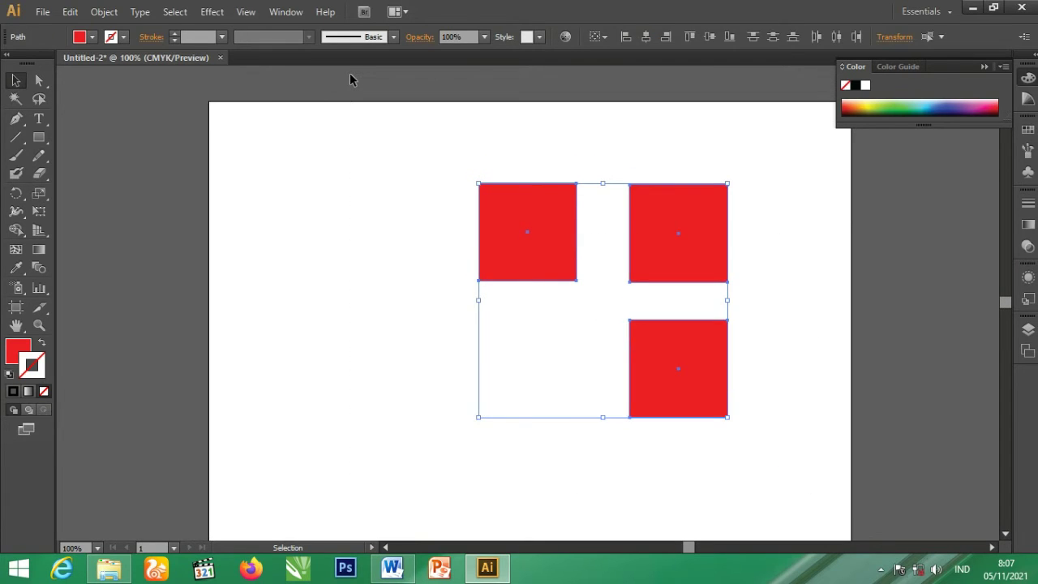
{"action": "key", "text": "Delete"}
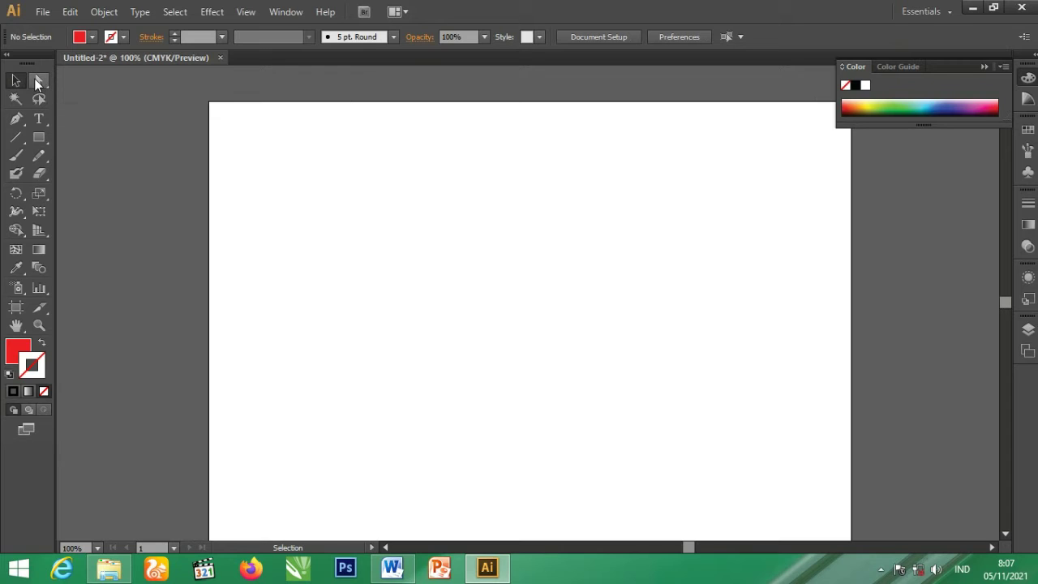
Try the Direct Selection, Type and Gradient tools in turn.
{"action": "left_click", "coordinate": [34, 78]}
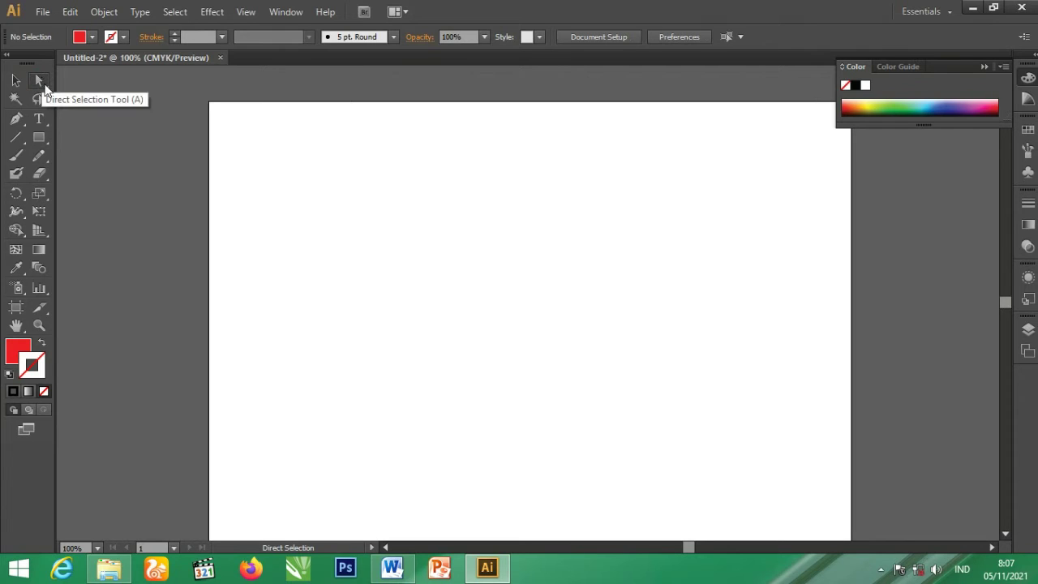
{"action": "key", "text": "t"}
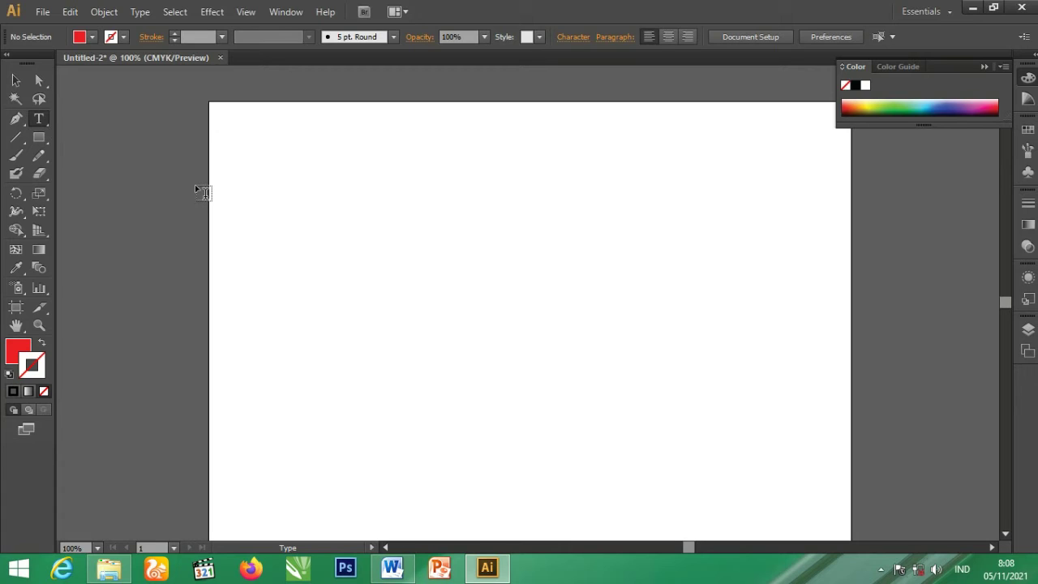
{"action": "key", "text": "a"}
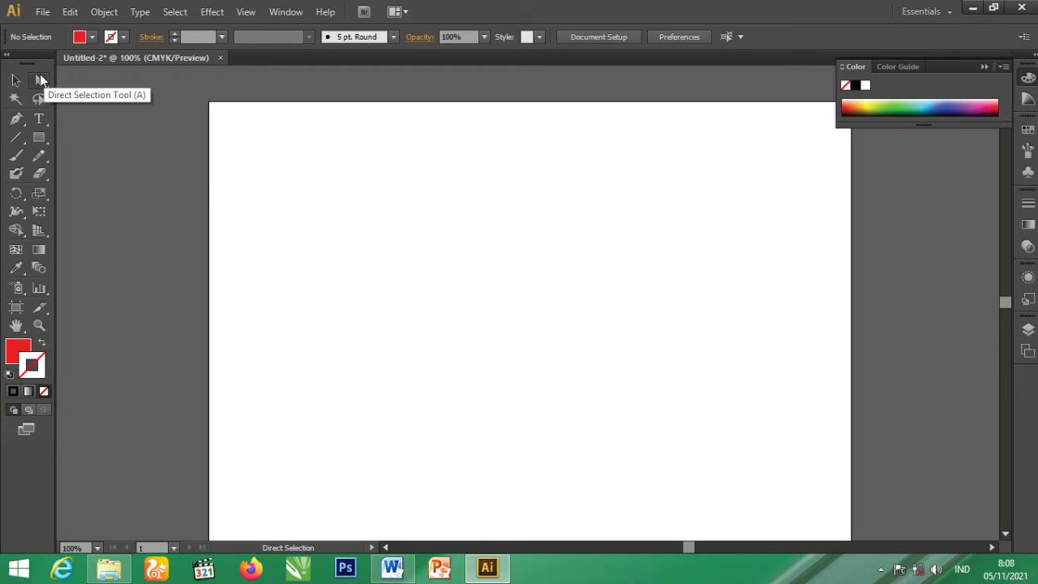
{"action": "left_click", "coordinate": [39, 249]}
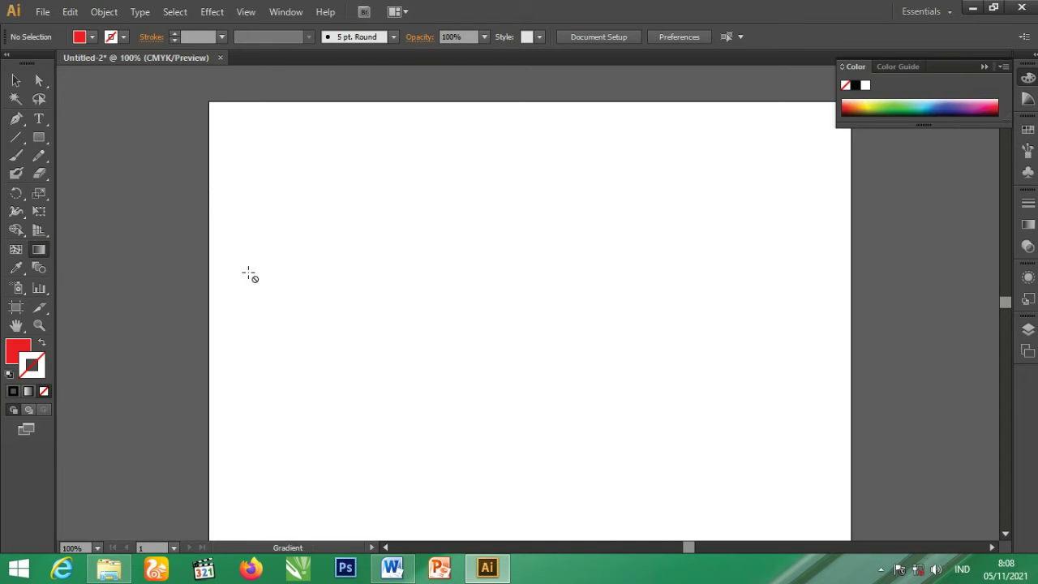
Draw a fresh red square at the artboard's top-left with the Rectangle tool (M).
{"action": "left_click", "coordinate": [261, 177]}
{"action": "left_click", "coordinate": [277, 166]}
{"action": "left_click", "coordinate": [16, 81]}
{"action": "left_click", "coordinate": [47, 139]}
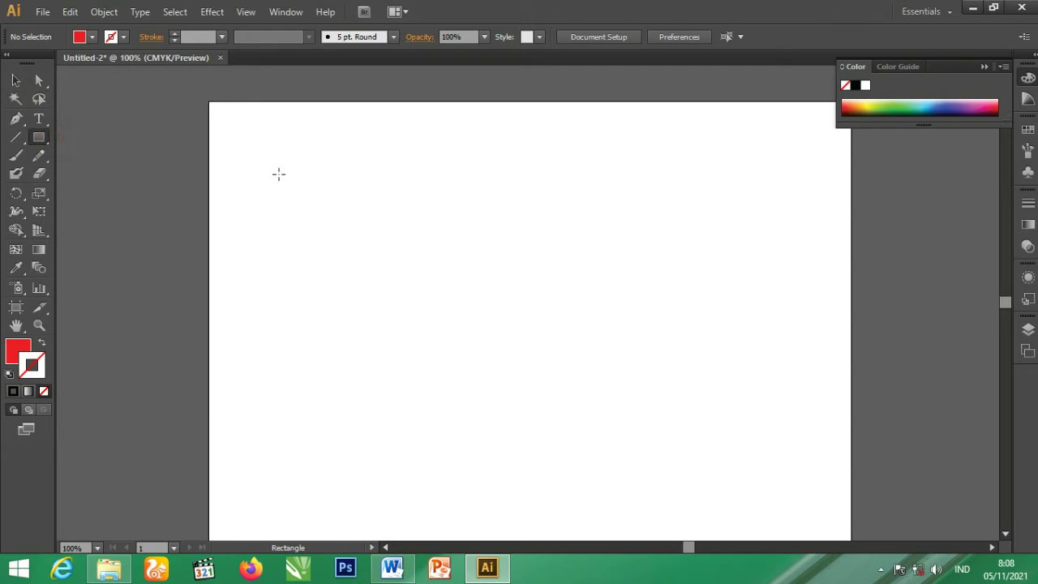
{"action": "left_click_drag", "start_coordinate": [261, 157], "coordinate": [331, 240]}
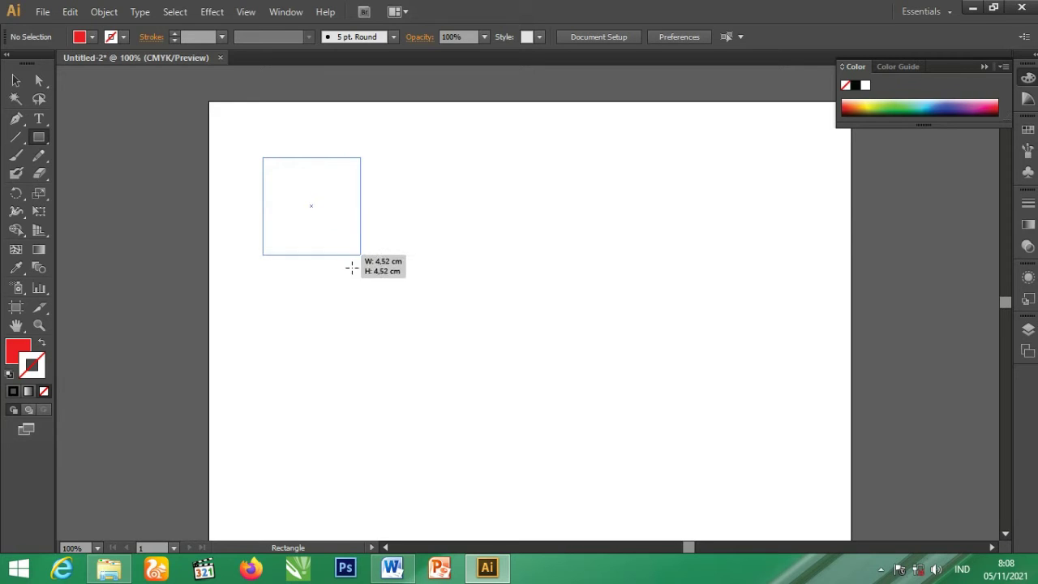
{"action": "mouse_move", "coordinate": [331, 240]}
{"action": "left_mouse_down"}
{"action": "mouse_move", "coordinate": [338, 282]}
{"action": "mouse_move", "coordinate": [301, 239]}
{"action": "left_mouse_up"}
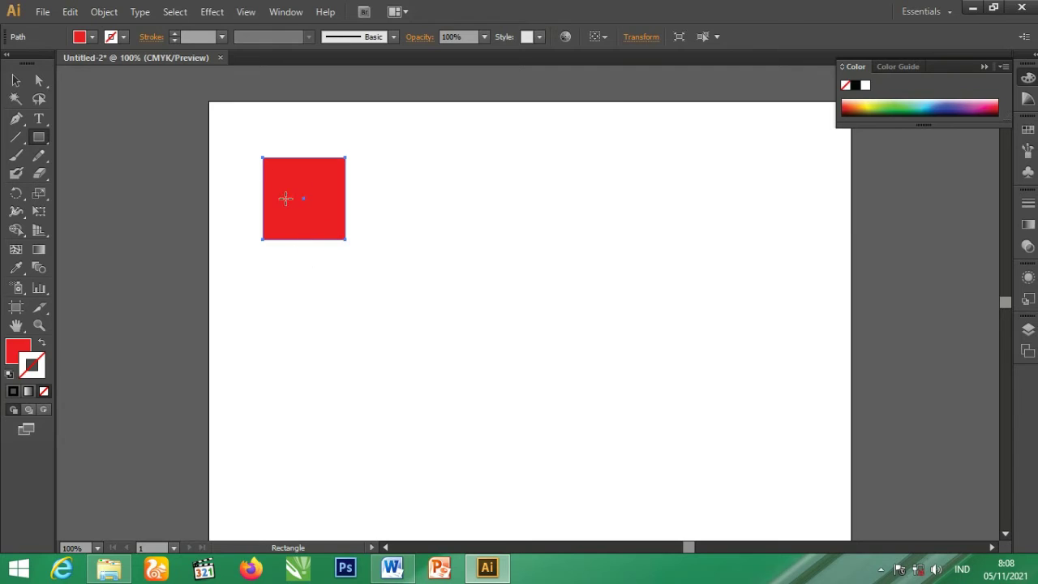
{"action": "left_click", "coordinate": [15, 80]}
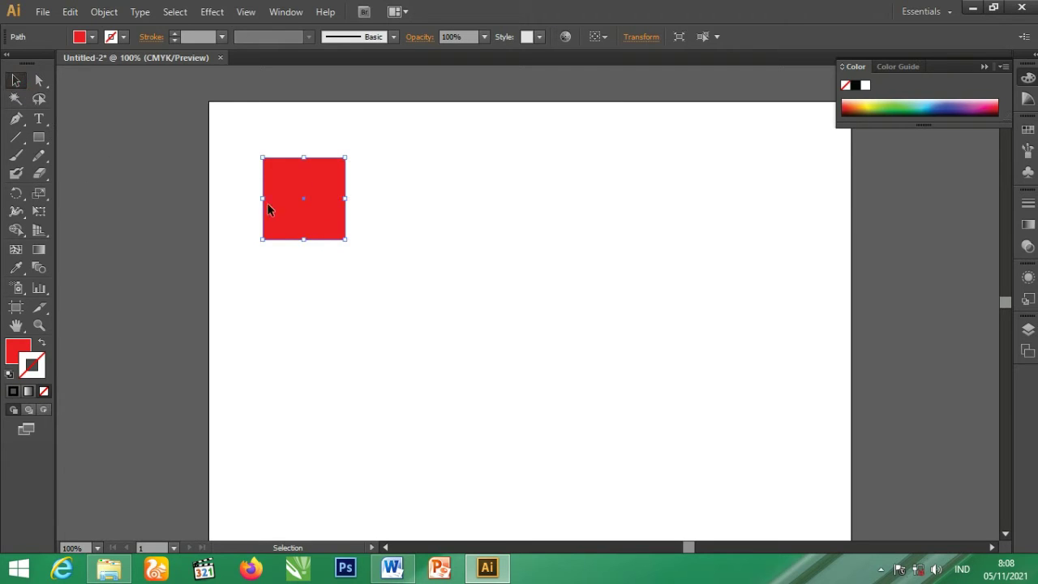
{"action": "left_click", "coordinate": [37, 78]}
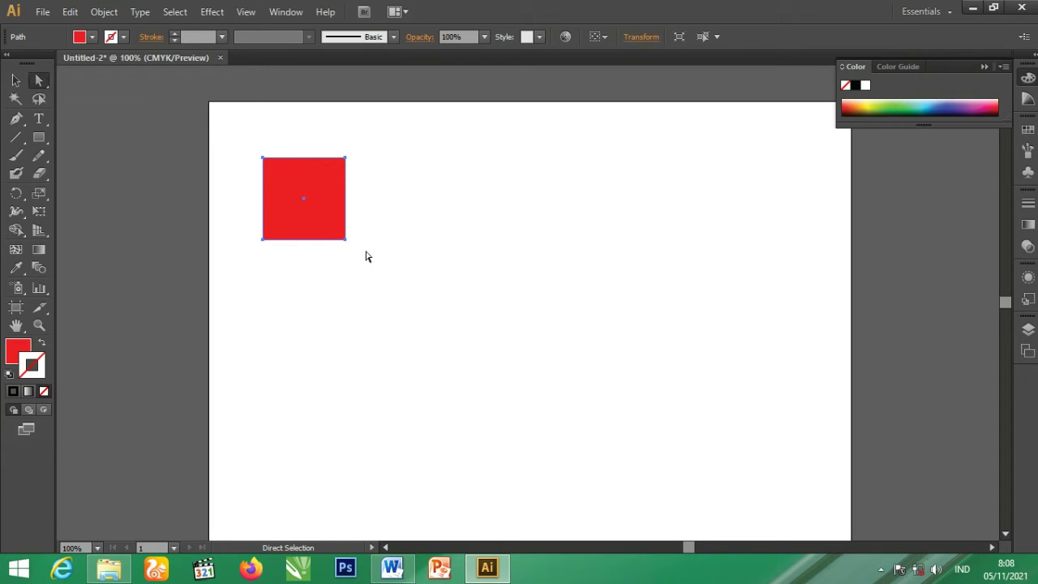
{"action": "left_click", "coordinate": [345, 161]}
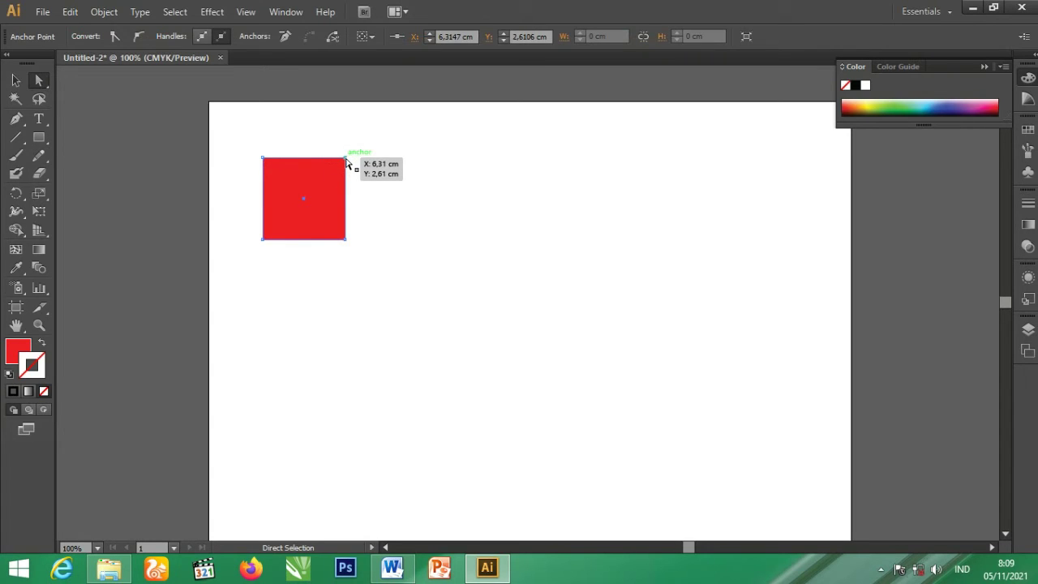
{"action": "left_click_drag", "start_coordinate": [346, 162], "coordinate": [458, 123]}
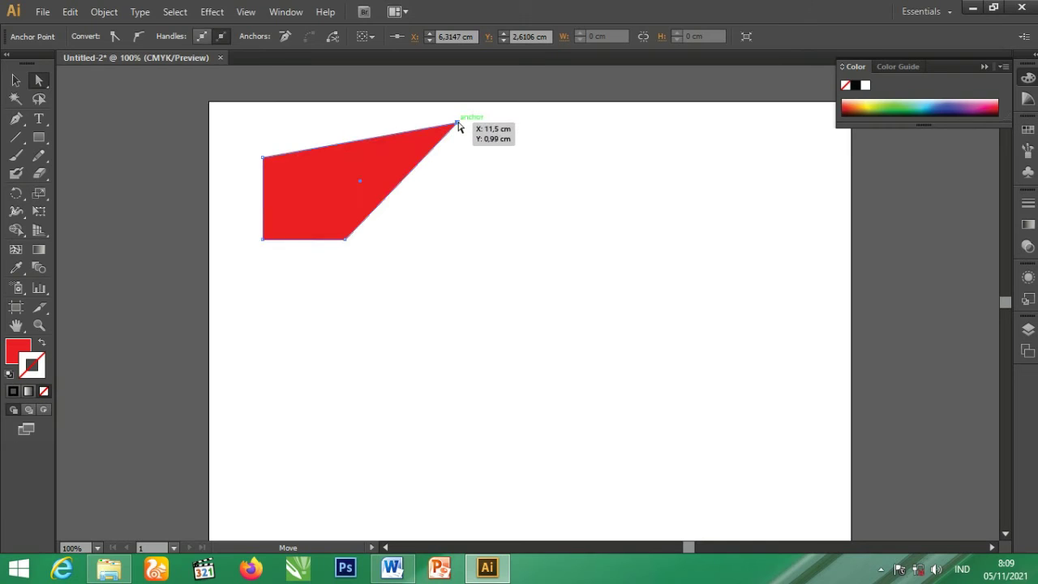
{"action": "left_click_drag", "start_coordinate": [264, 157], "coordinate": [296, 127]}
{"action": "left_click_drag", "start_coordinate": [346, 239], "coordinate": [392, 219]}
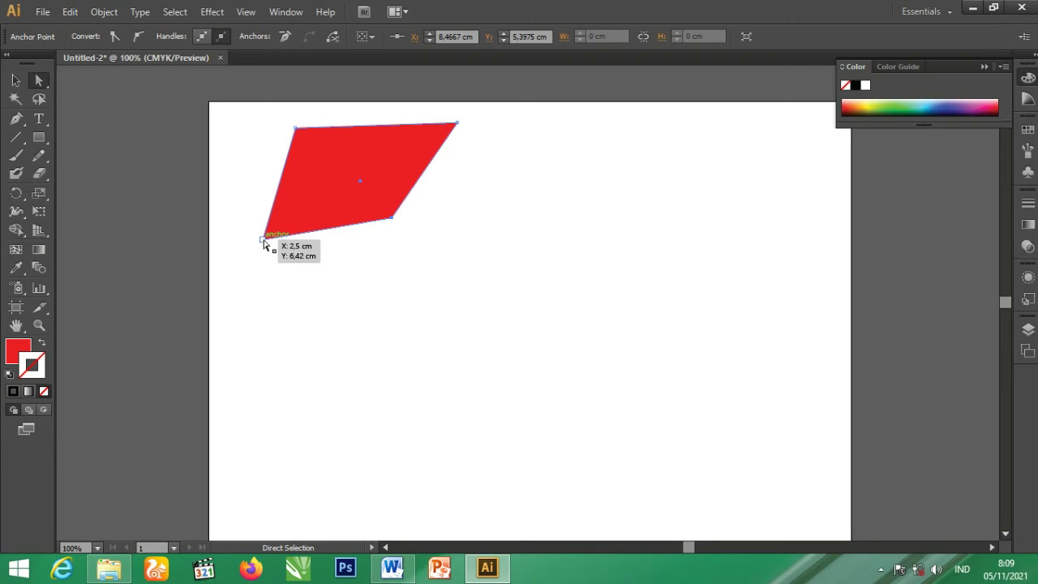
{"action": "key", "text": "v"}
{"action": "key", "text": "ctrl+z"}
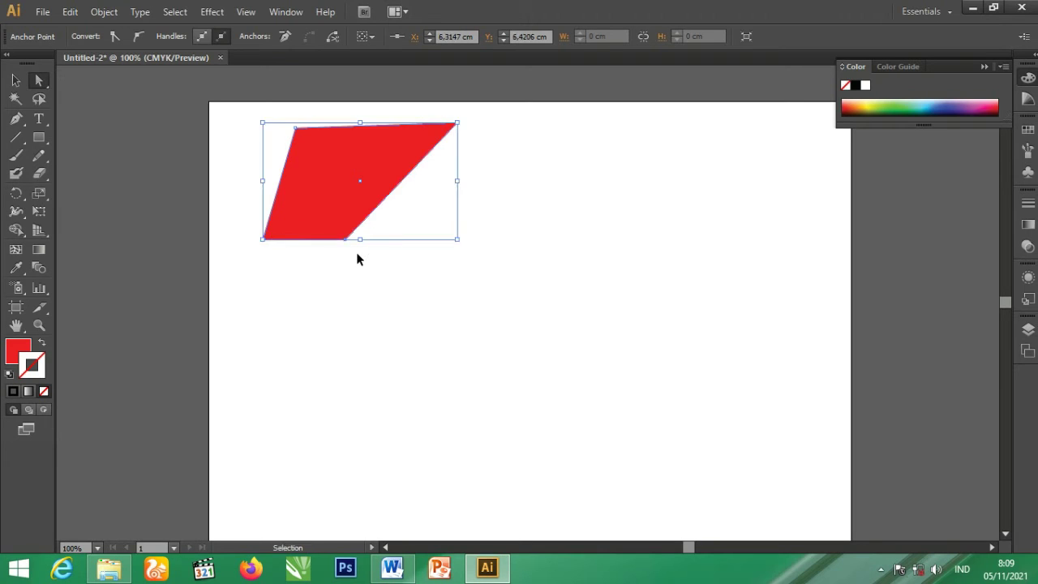
{"action": "key", "text": "ctrl+z"}
{"action": "key", "text": "ctrl+z"}
{"action": "key", "text": "a"}
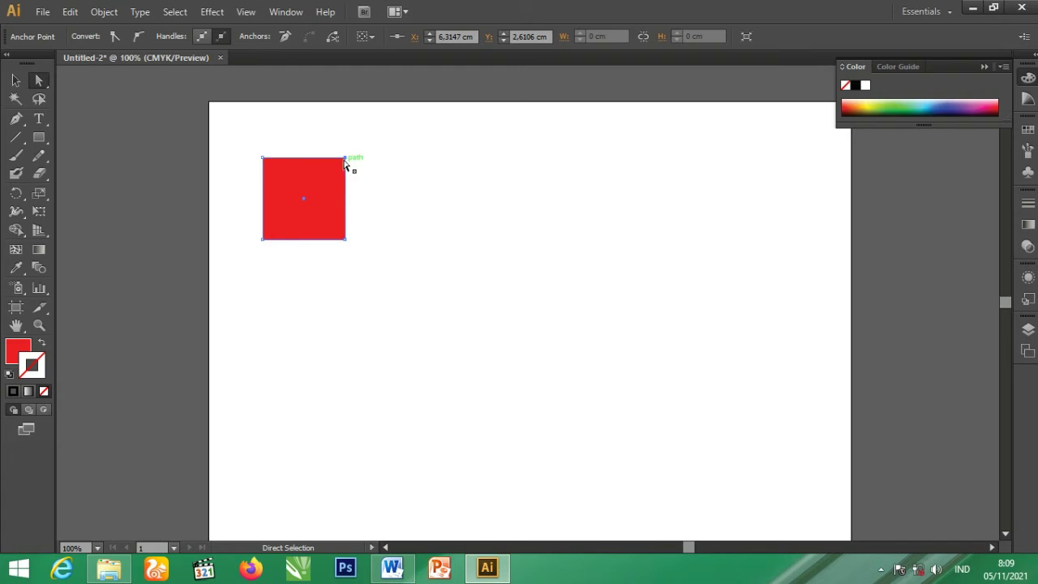
Drag the shape's four corner anchors to new positions, keeping it a slanted parallelogram.
{"action": "left_click_drag", "start_coordinate": [344, 158], "coordinate": [422, 131]}
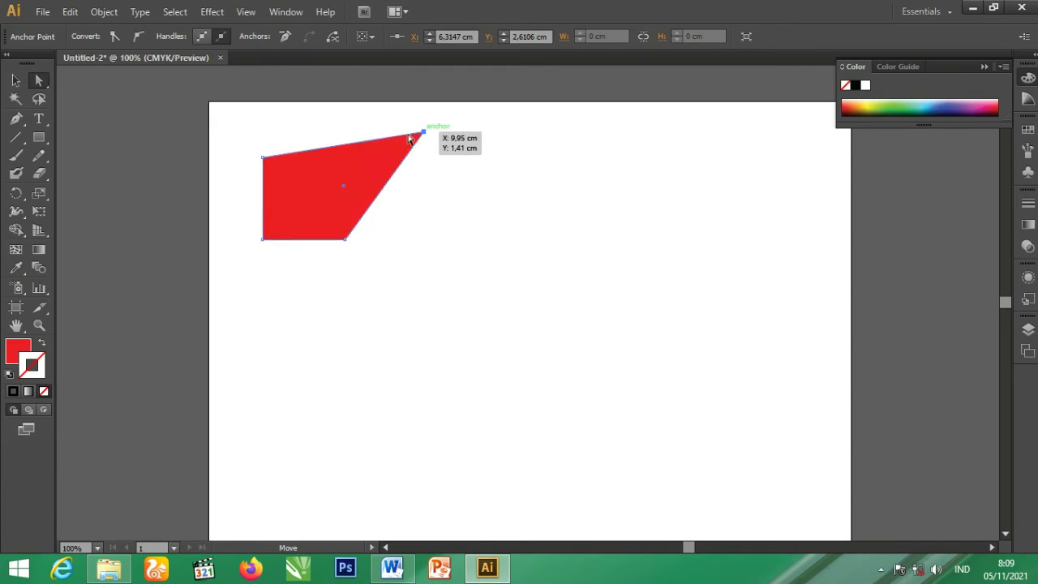
{"action": "left_click_drag", "start_coordinate": [263, 157], "coordinate": [317, 131]}
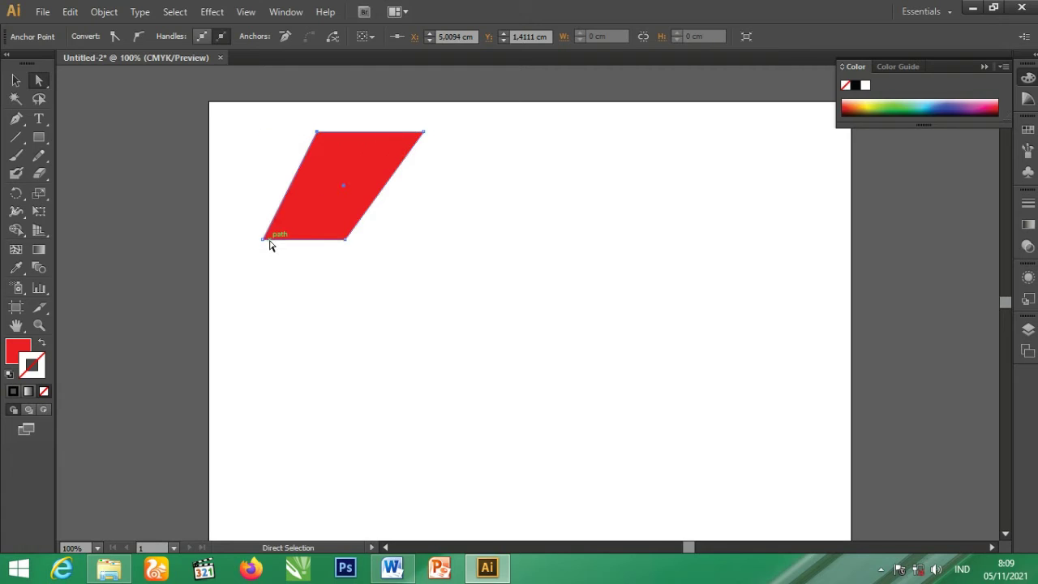
{"action": "left_click_drag", "start_coordinate": [269, 240], "coordinate": [262, 235]}
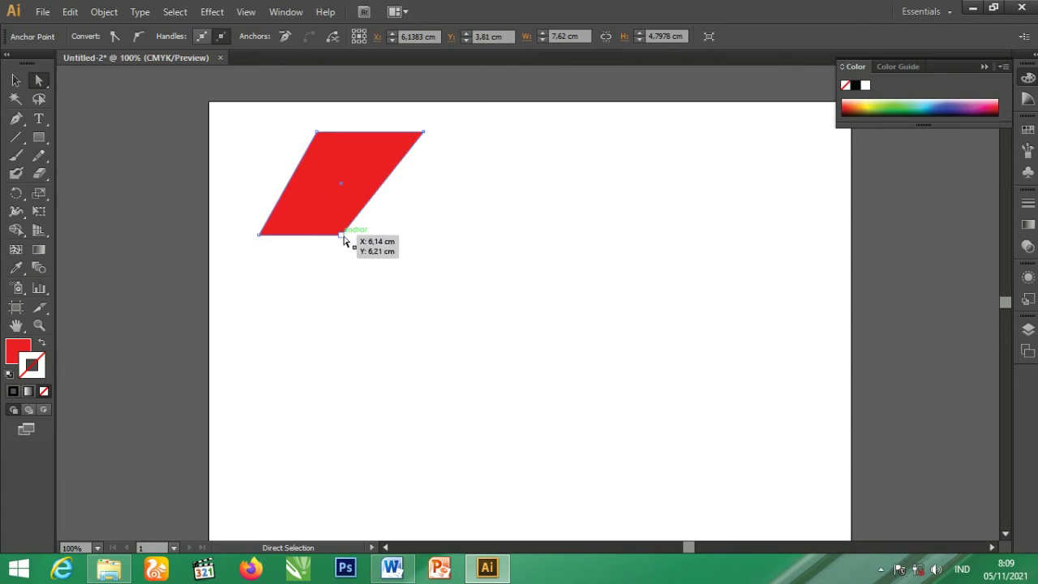
{"action": "left_click_drag", "start_coordinate": [343, 238], "coordinate": [360, 236]}
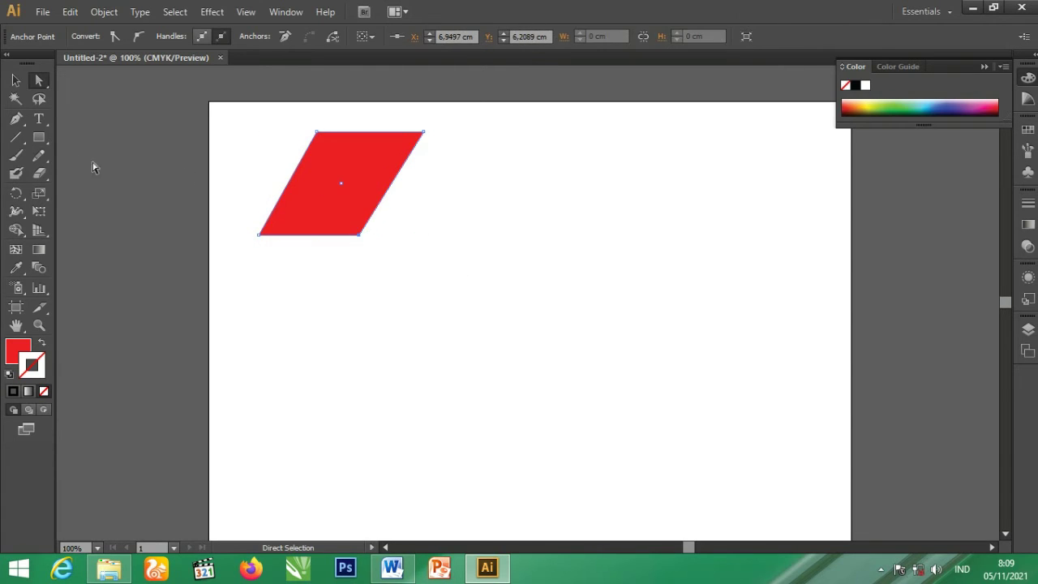
Reselect the parallelogram and undo the corner edits until the original square returns.
{"action": "left_click", "coordinate": [16, 80]}
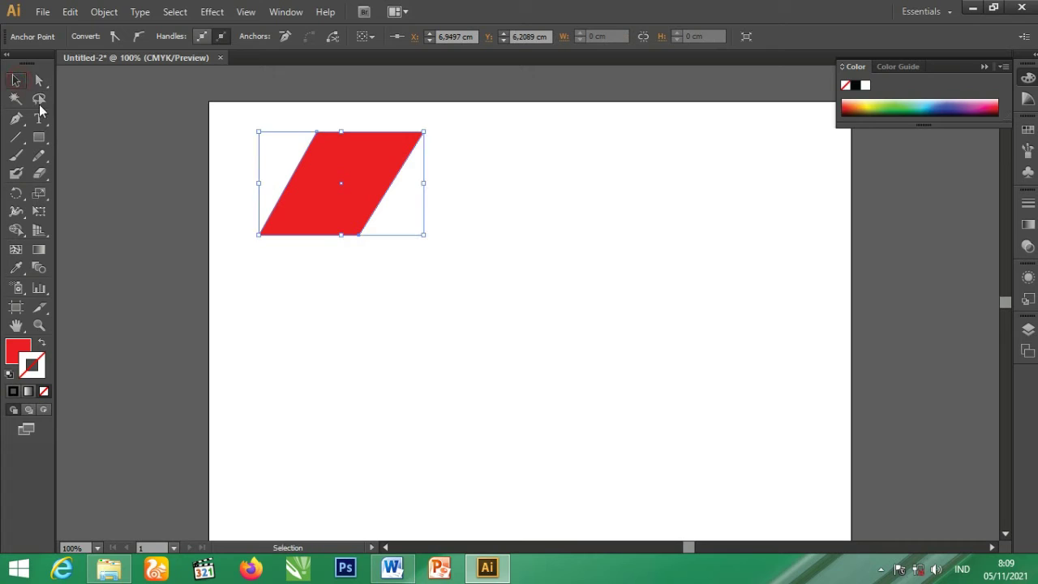
{"action": "left_click", "coordinate": [369, 279]}
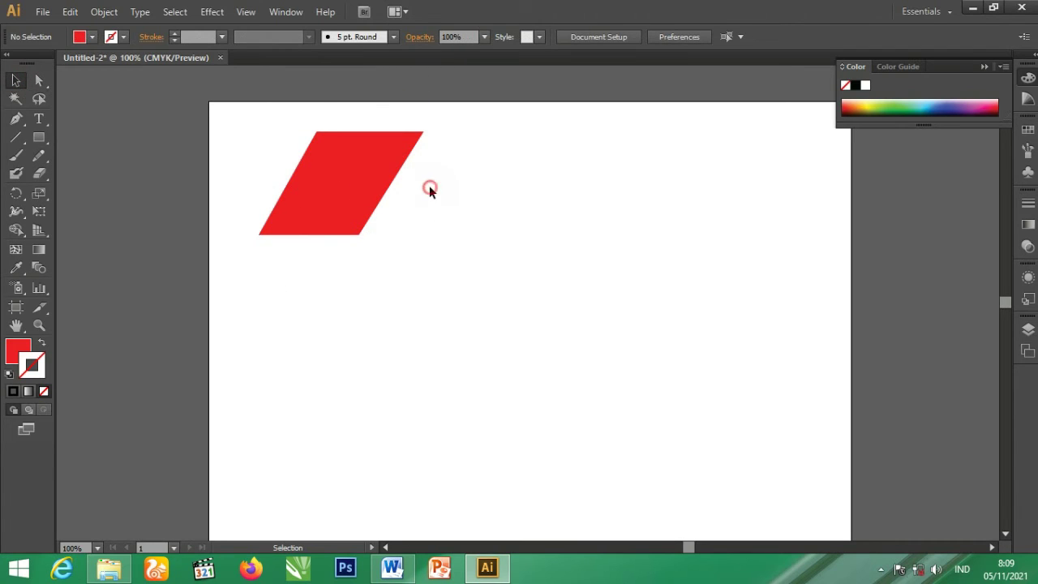
{"action": "left_click", "coordinate": [364, 161]}
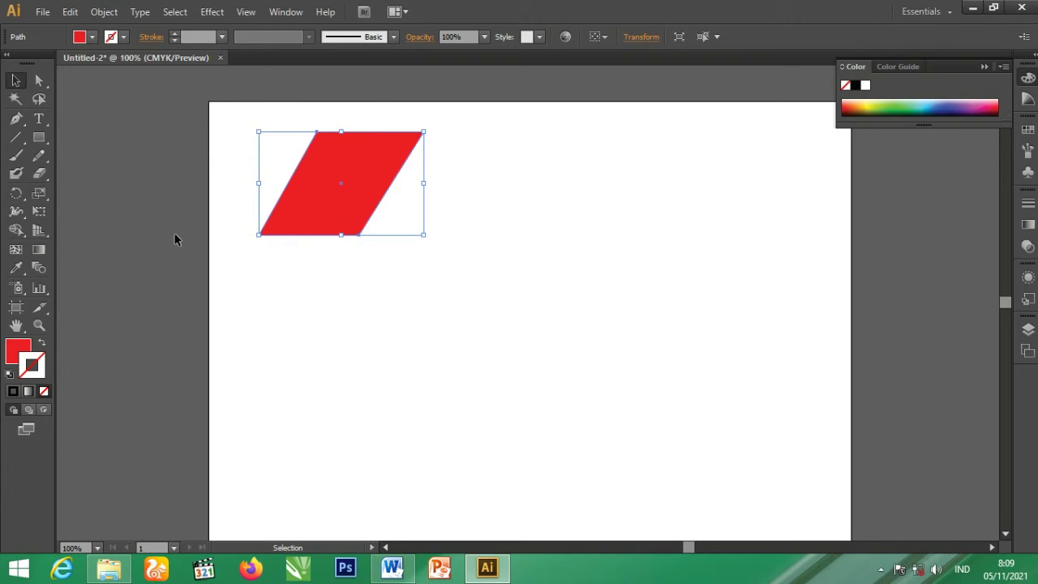
{"action": "key", "text": "a"}
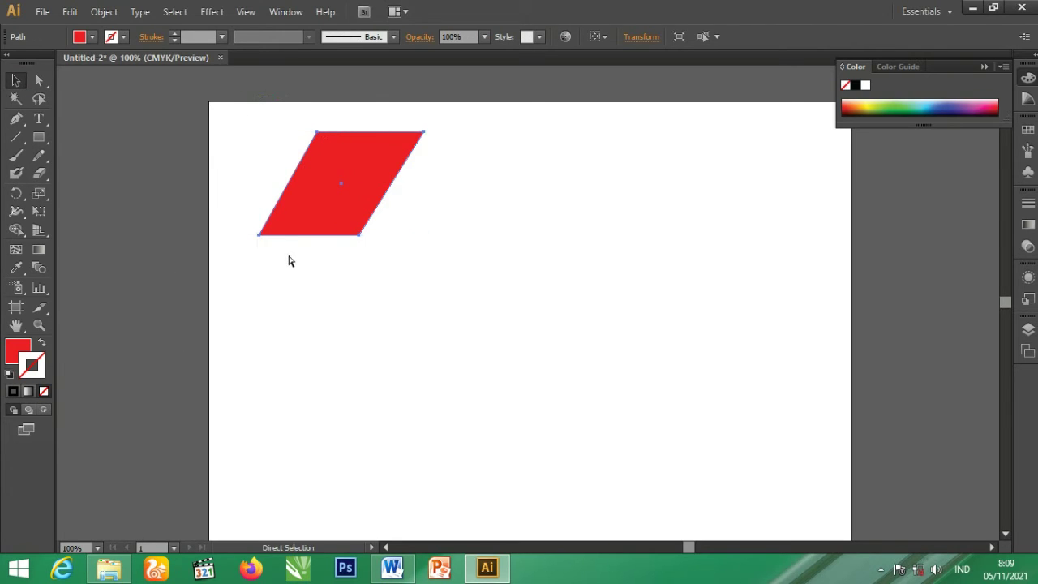
{"action": "left_click_drag", "start_coordinate": [359, 235], "coordinate": [341, 235]}
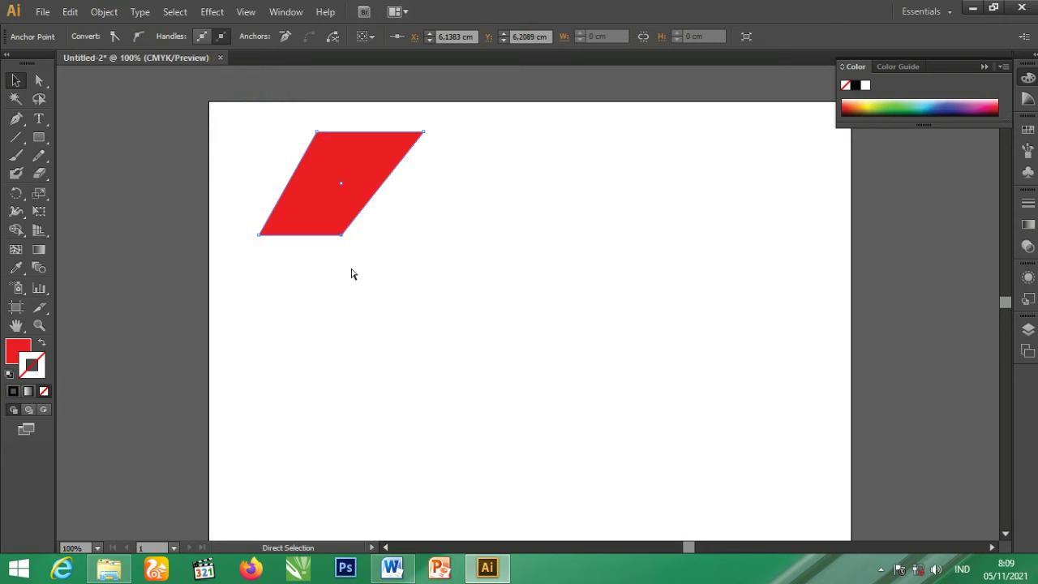
{"action": "key", "text": "Right"}
{"action": "key", "text": "Down"}
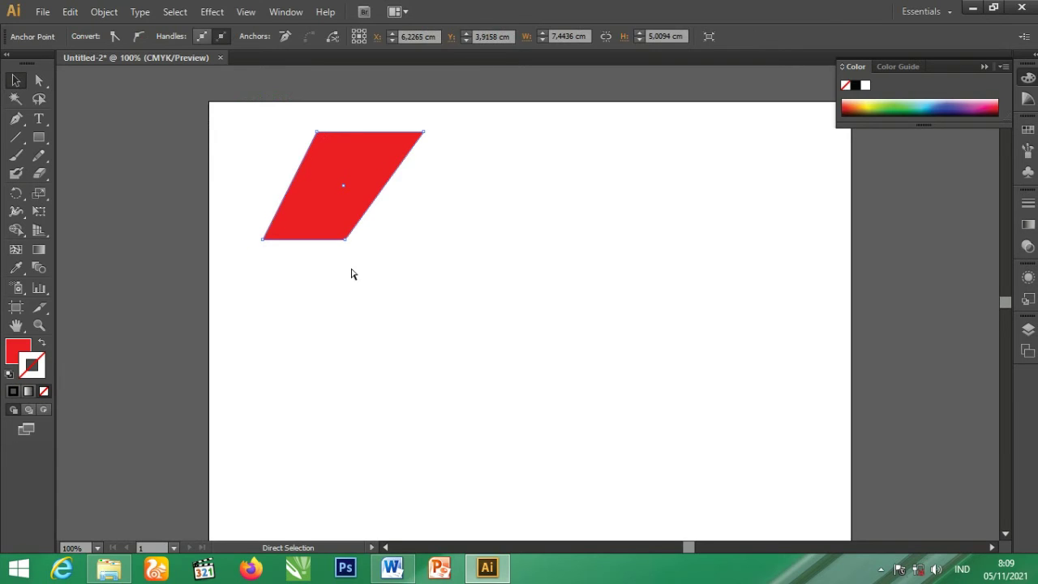
{"action": "key", "text": "ctrl+z"}
{"action": "key", "text": "ctrl+z"}
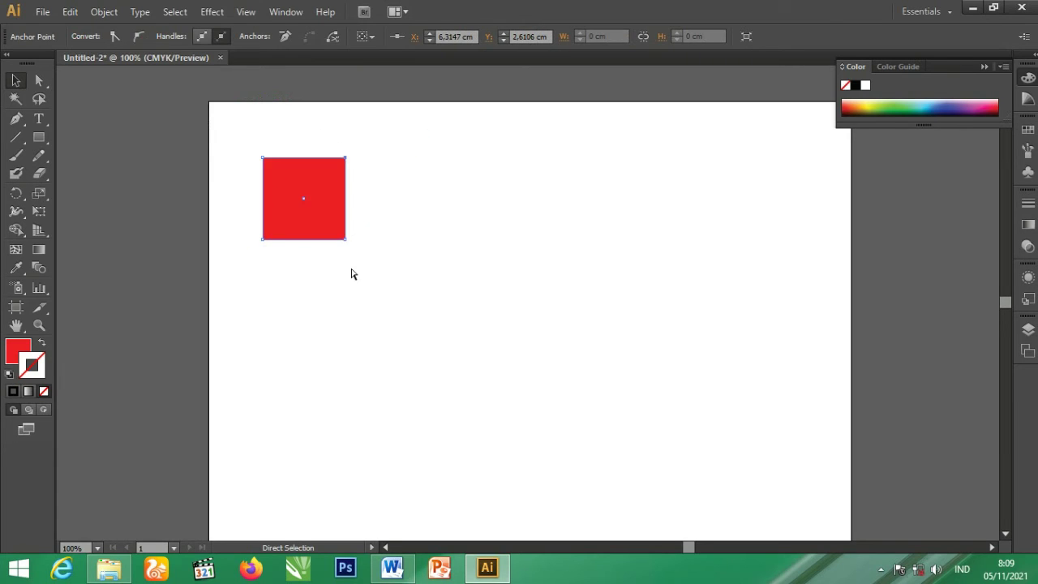
{"action": "key", "text": "v"}
{"action": "left_click", "coordinate": [39, 81]}
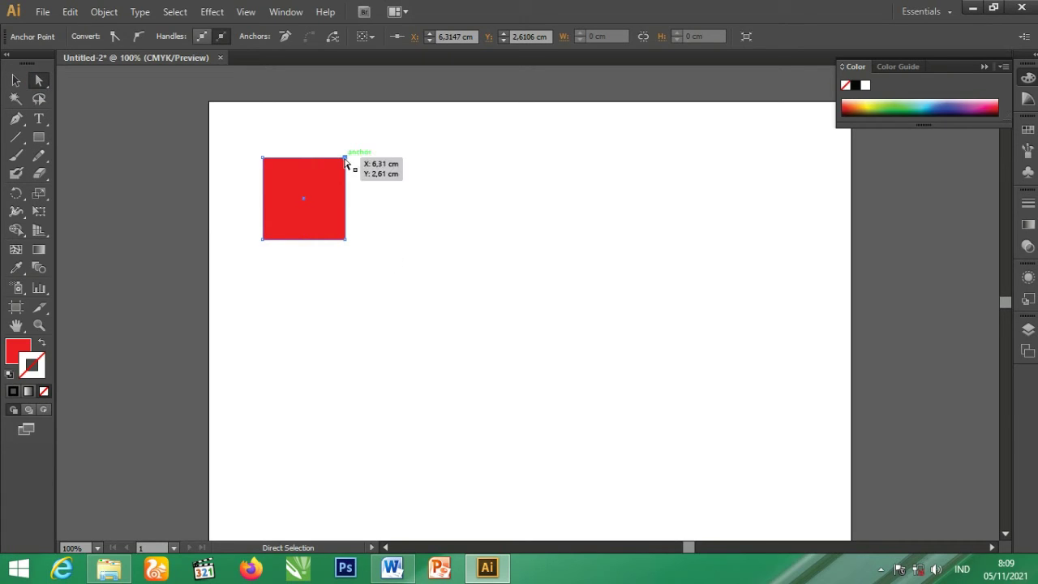
{"action": "left_click", "coordinate": [345, 159]}
{"action": "mouse_move", "coordinate": [345, 160]}
{"action": "left_mouse_down"}
{"action": "mouse_move", "coordinate": [453, 148]}
{"action": "mouse_move", "coordinate": [358, 176]}
{"action": "mouse_move", "coordinate": [440, 133]}
{"action": "left_mouse_up"}
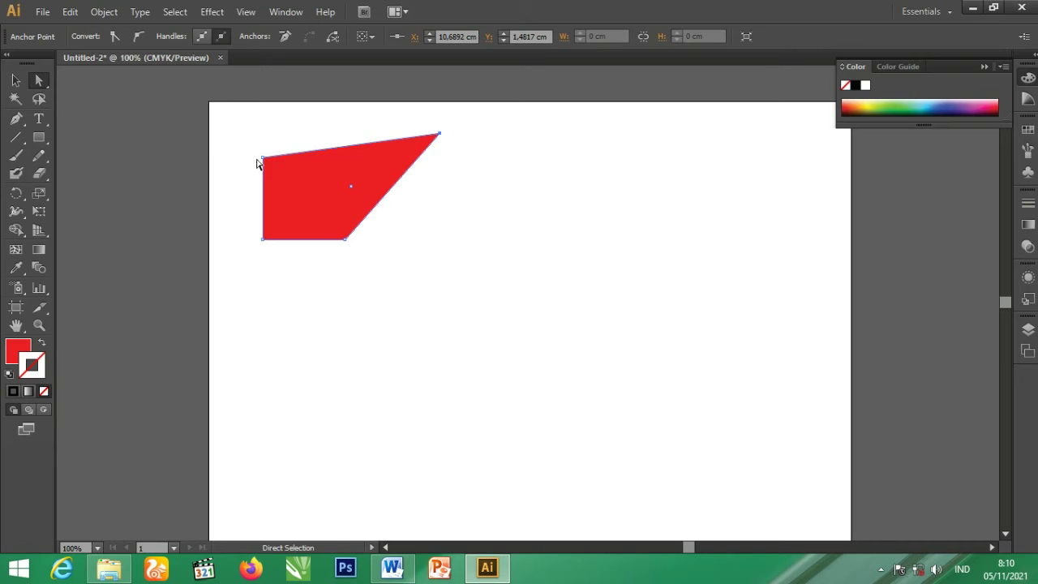
{"action": "left_click_drag", "start_coordinate": [263, 158], "coordinate": [319, 133]}
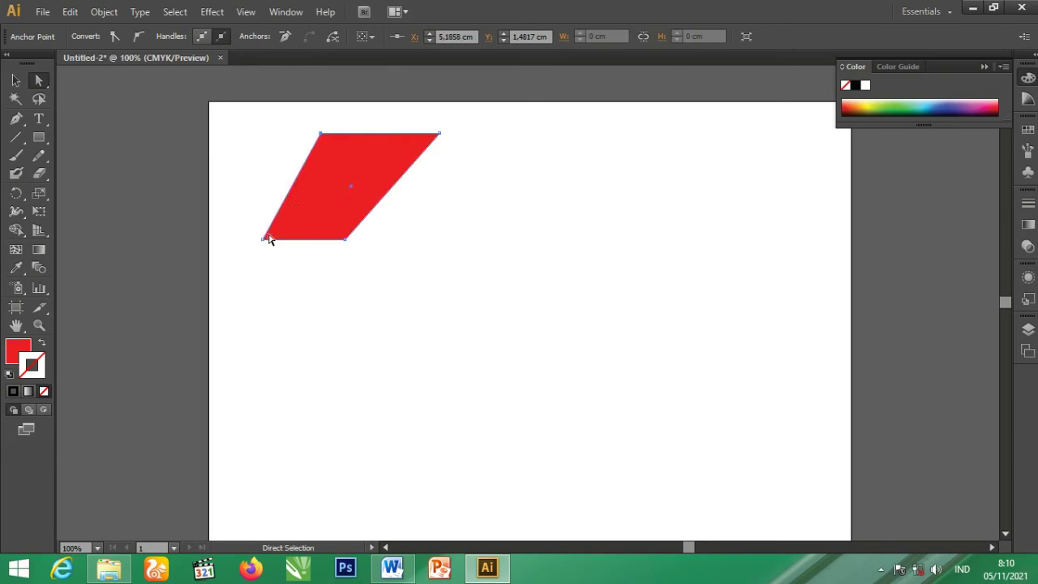
{"action": "left_click_drag", "start_coordinate": [262, 238], "coordinate": [253, 229]}
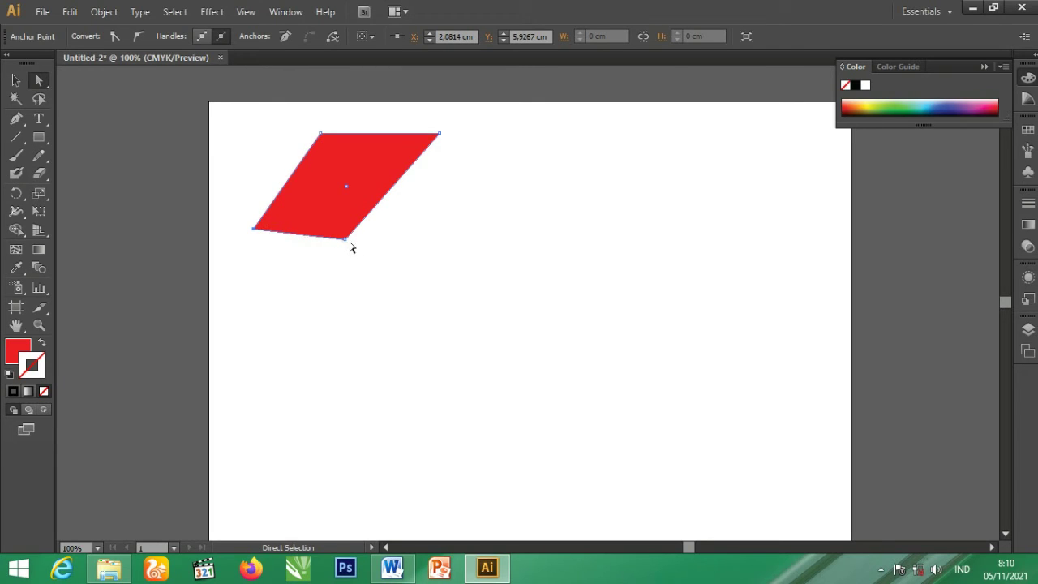
{"action": "left_click_drag", "start_coordinate": [348, 240], "coordinate": [359, 232]}
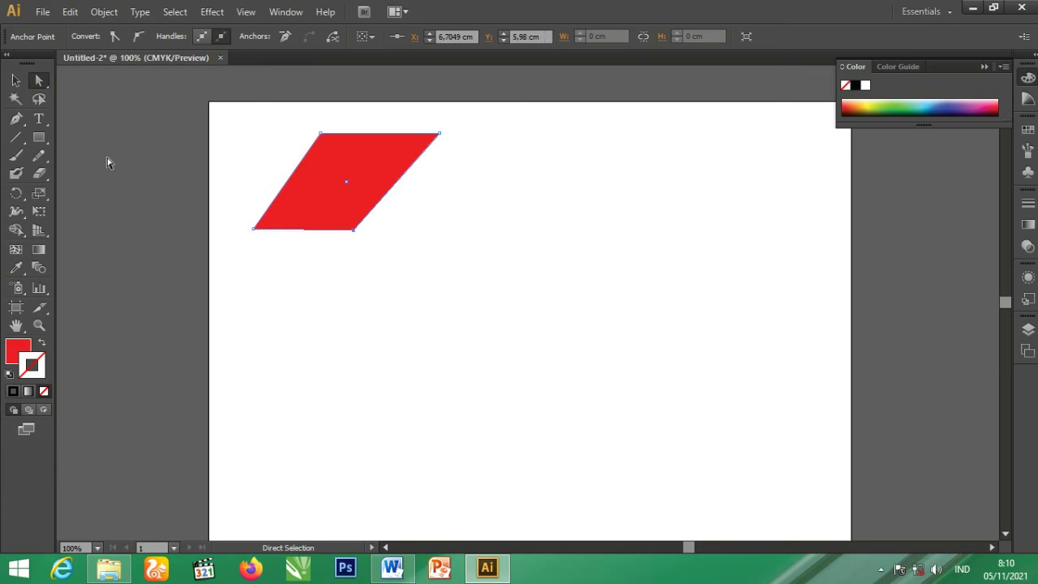
{"action": "left_click", "coordinate": [18, 81]}
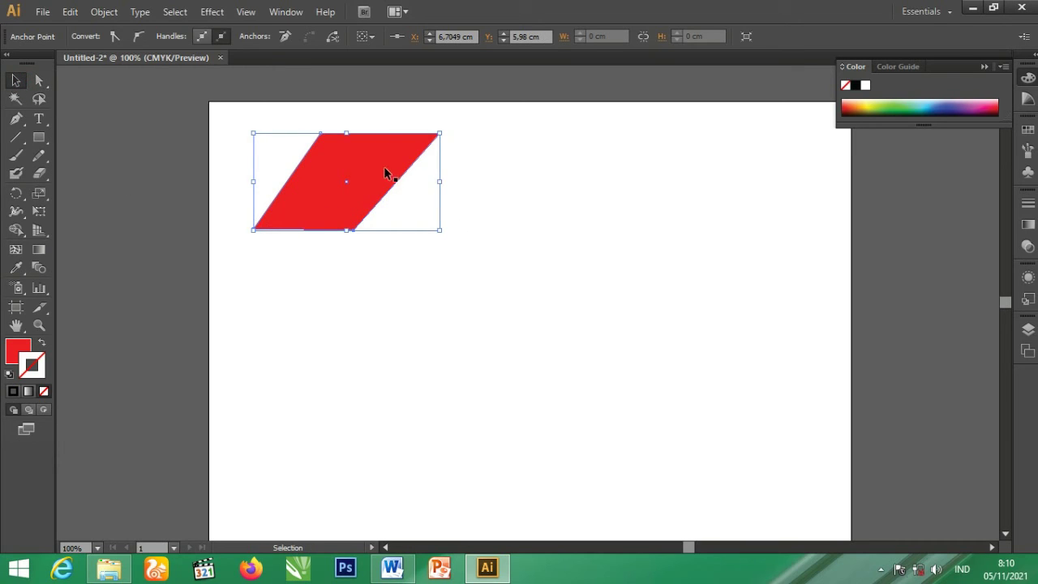
{"action": "key", "text": "a"}
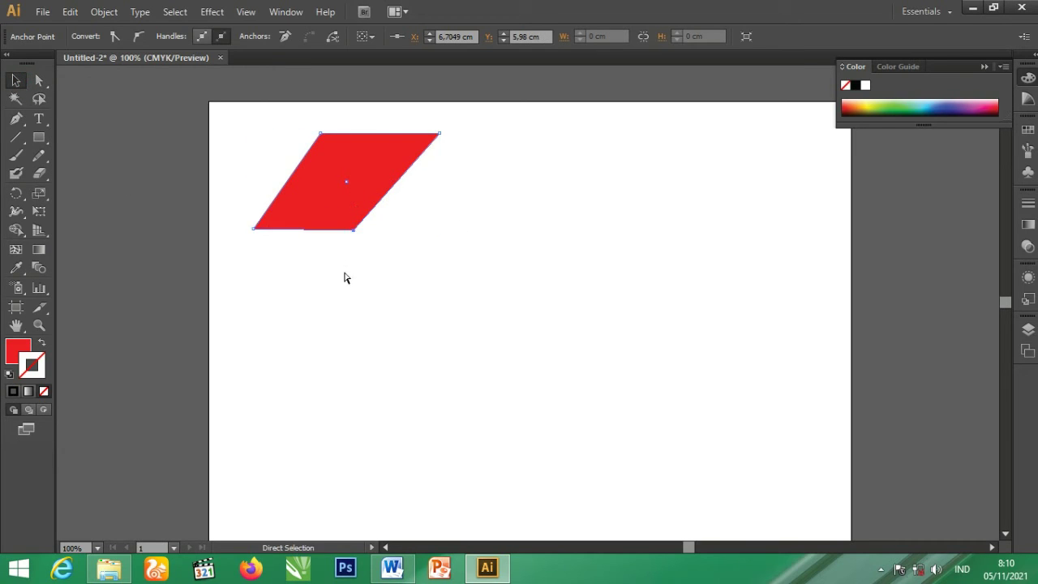
{"action": "key", "text": "ctrl+z"}
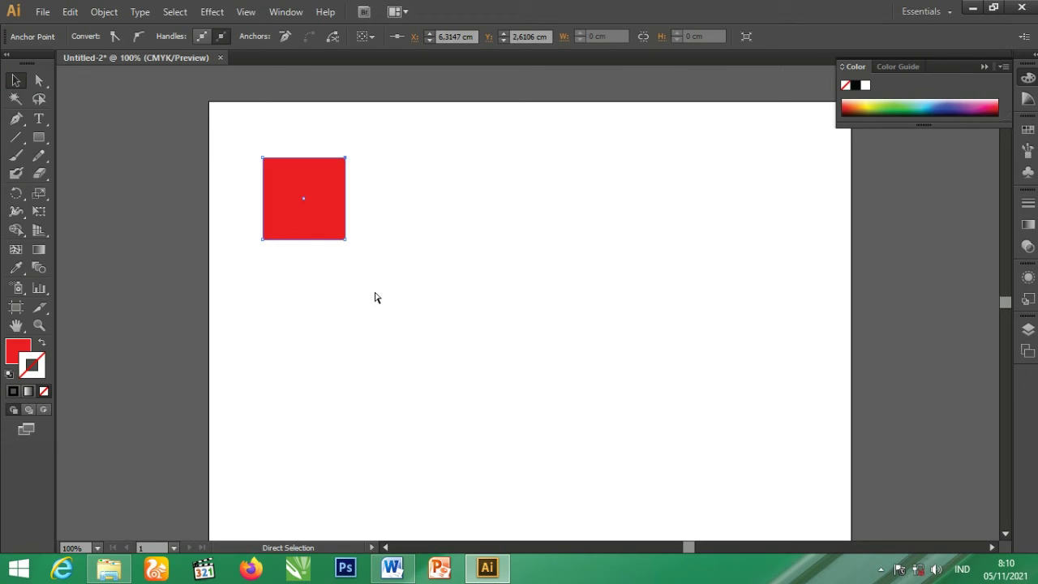
{"action": "left_click_drag", "start_coordinate": [450, 355], "coordinate": [104, 94]}
{"action": "key", "text": "v"}
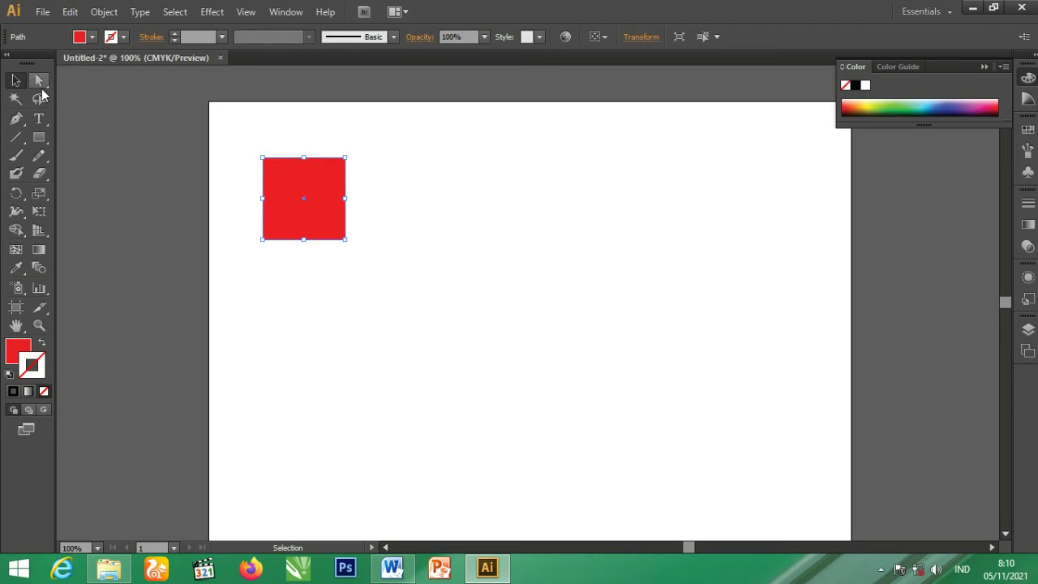
{"action": "left_click", "coordinate": [42, 85]}
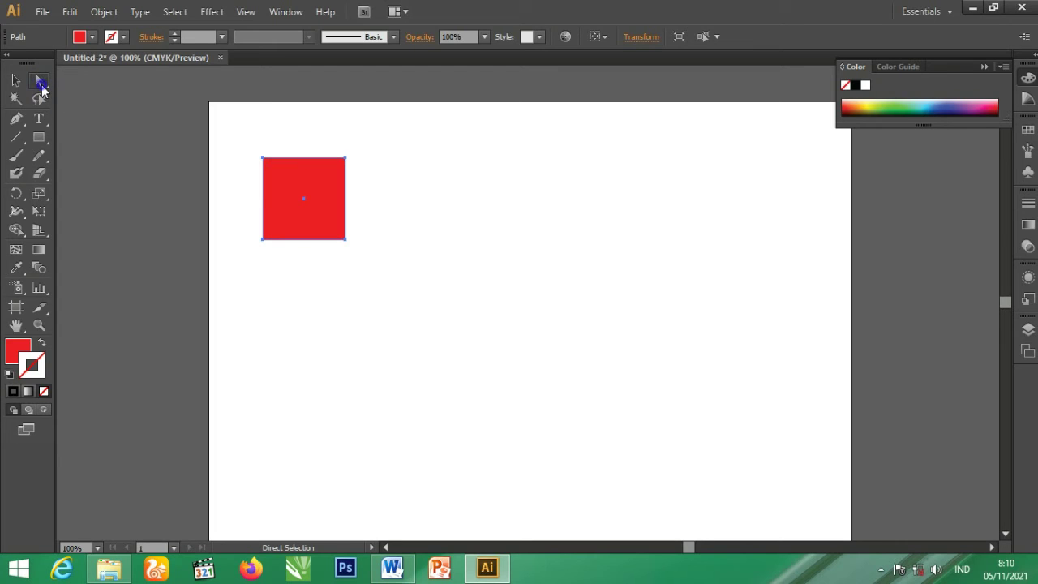
{"action": "left_click", "coordinate": [42, 86]}
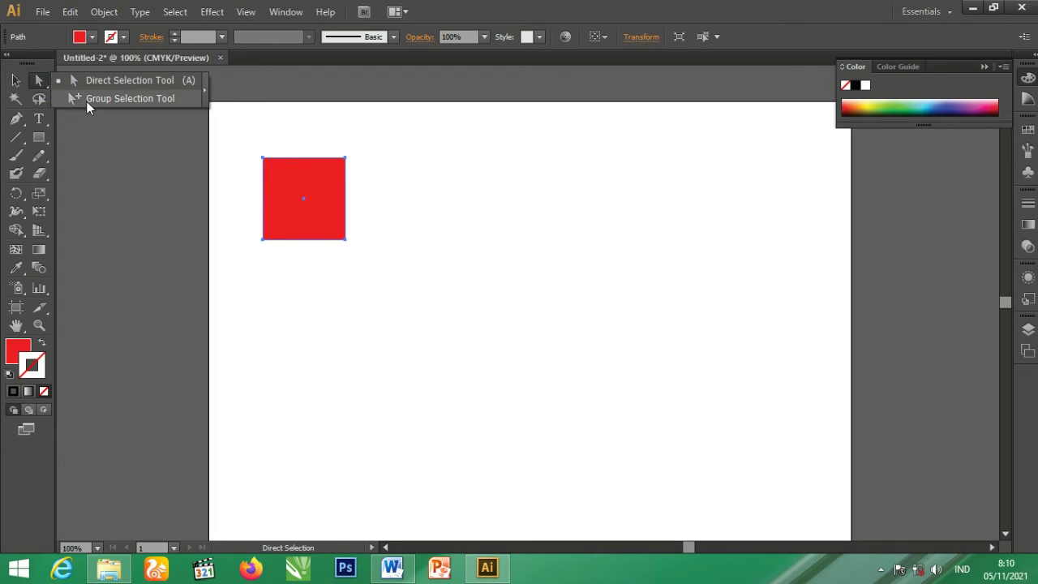
{"action": "left_click", "coordinate": [87, 99]}
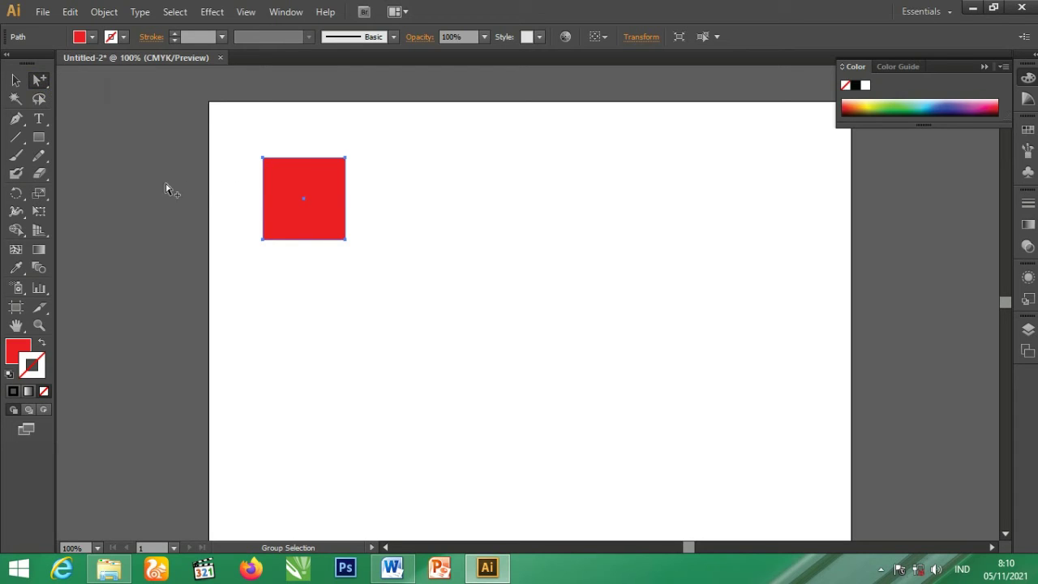
{"action": "left_click", "coordinate": [17, 80]}
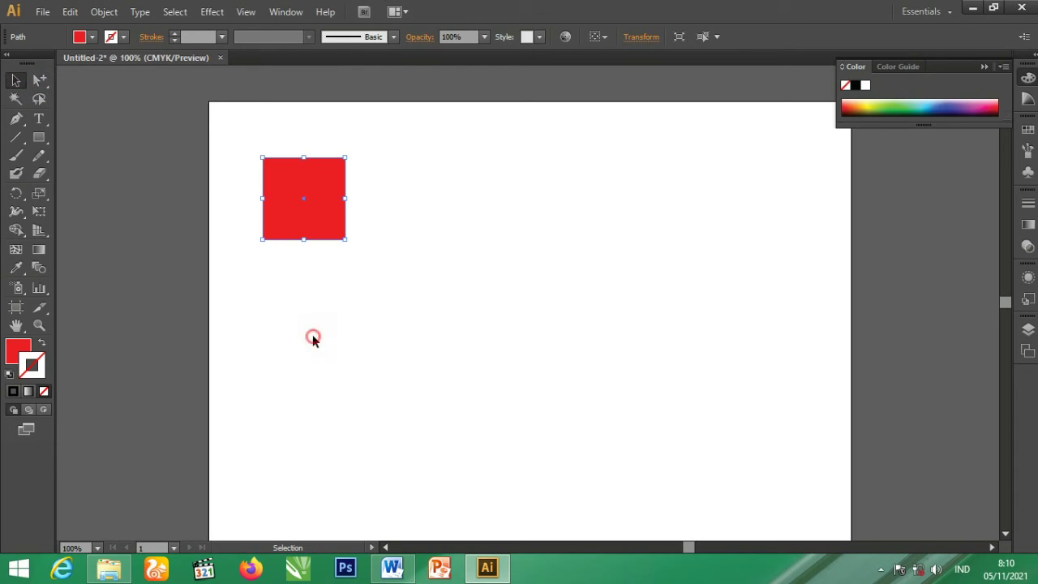
{"action": "left_click", "coordinate": [313, 337]}
{"action": "left_click", "coordinate": [317, 207]}
Alt-drag three copies to make four squares in two columns, then select the left pair.
{"action": "mouse_move", "coordinate": [298, 184]}
{"action": "left_mouse_down"}
{"action": "mouse_move", "coordinate": [296, 303]}
{"action": "mouse_move", "coordinate": [448, 297]}
{"action": "mouse_move", "coordinate": [431, 286]}
{"action": "mouse_move", "coordinate": [395, 296]}
{"action": "mouse_move", "coordinate": [438, 294]}
{"action": "mouse_move", "coordinate": [437, 412]}
{"action": "left_mouse_up"}
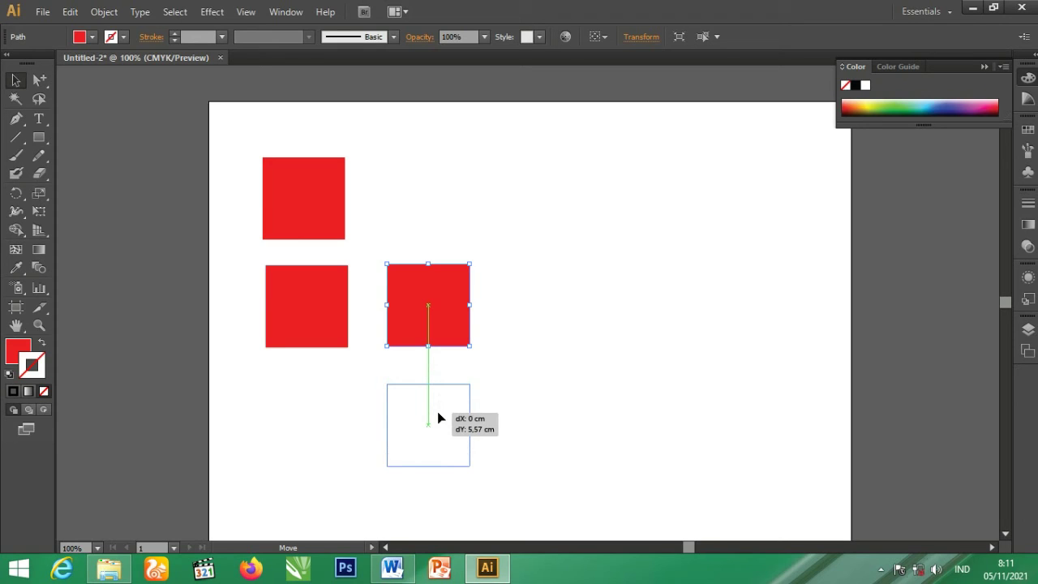
{"action": "mouse_move", "coordinate": [438, 413]}
{"action": "left_mouse_down"}
{"action": "mouse_move", "coordinate": [437, 389]}
{"action": "mouse_move", "coordinate": [439, 416]}
{"action": "left_mouse_up"}
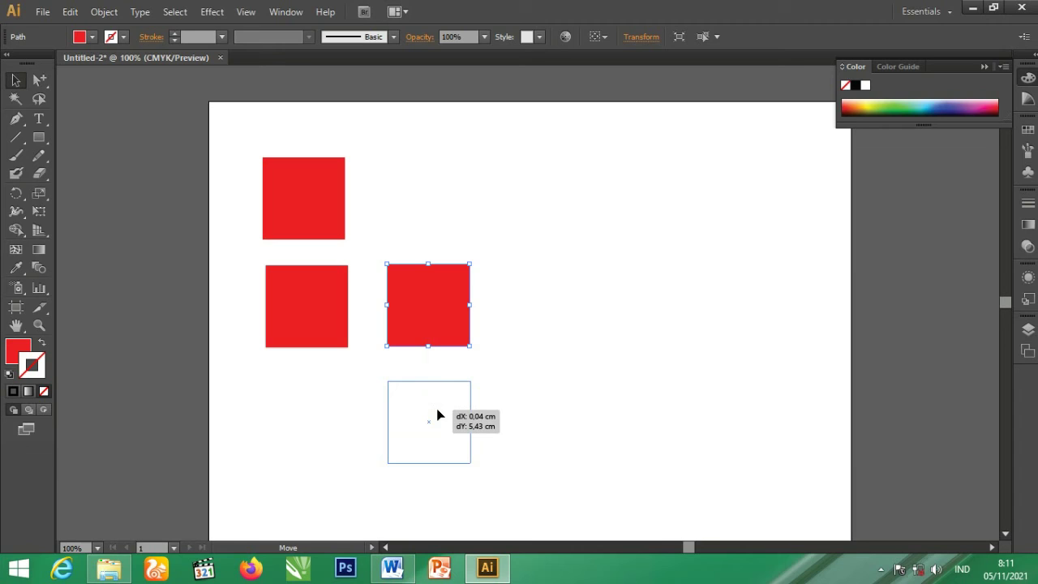
{"action": "left_click_drag", "start_coordinate": [436, 415], "coordinate": [437, 415]}
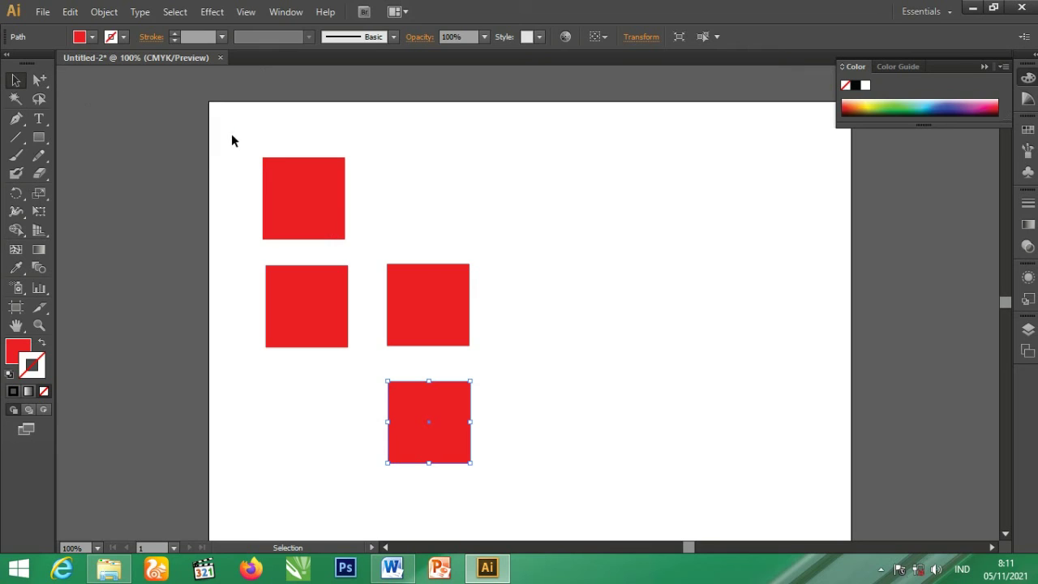
{"action": "left_click_drag", "start_coordinate": [231, 135], "coordinate": [362, 399]}
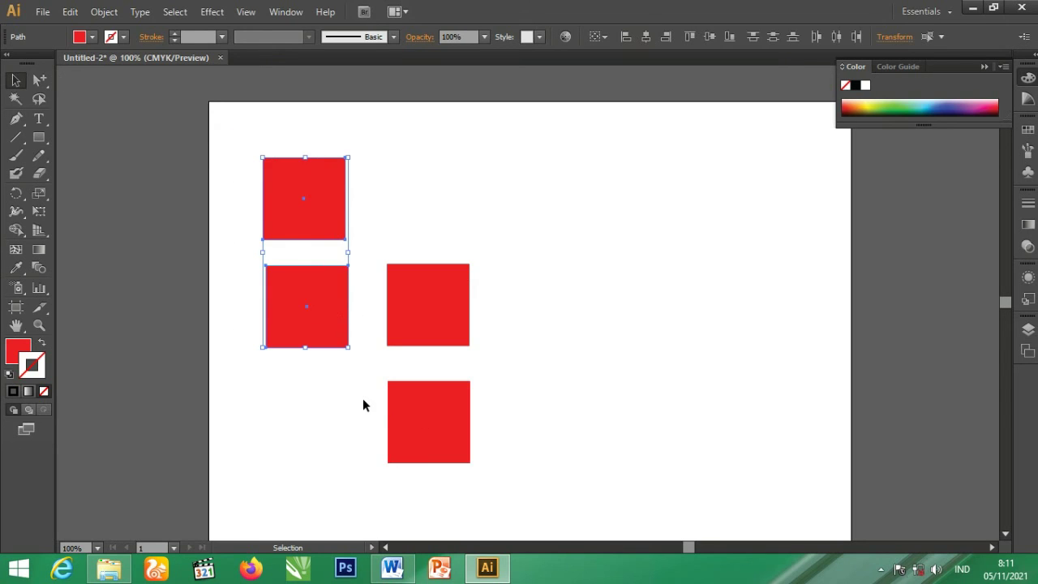
{"action": "right_click", "coordinate": [323, 303]}
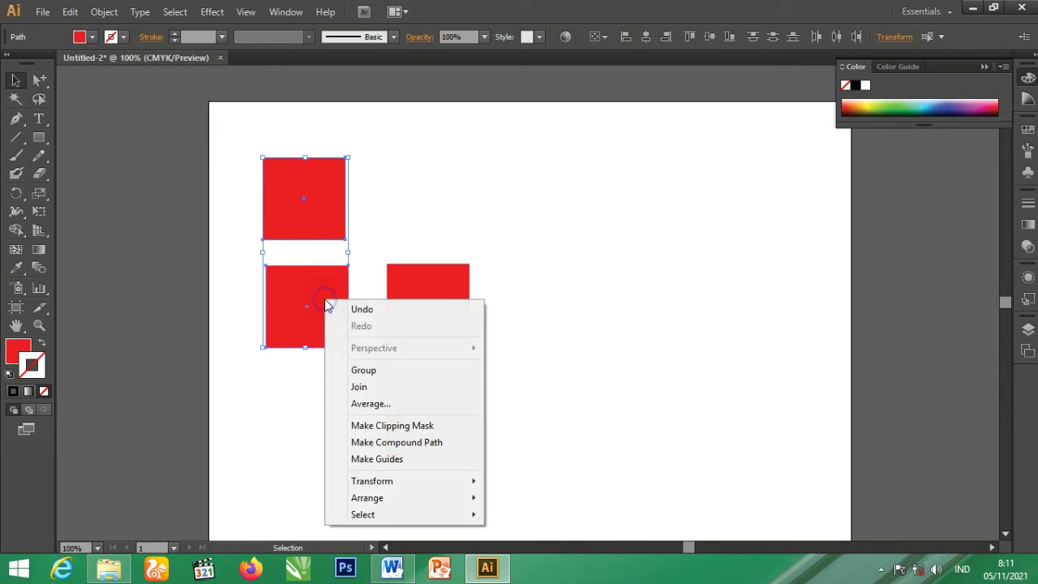
Group the left pair of squares, then group the right pair.
{"action": "left_click", "coordinate": [378, 371]}
{"action": "left_click_drag", "start_coordinate": [547, 208], "coordinate": [377, 488]}
{"action": "right_click", "coordinate": [438, 322]}
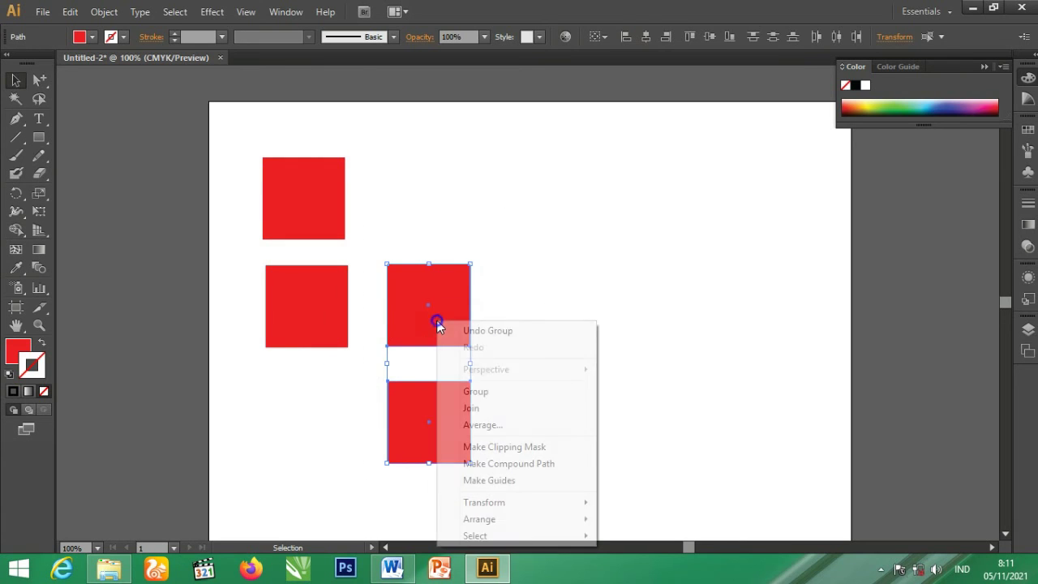
{"action": "left_click", "coordinate": [470, 393]}
{"action": "left_click", "coordinate": [585, 396]}
Undo the right pair's grouping, then reselect the two right squares and group them again.
{"action": "right_click", "coordinate": [316, 196]}
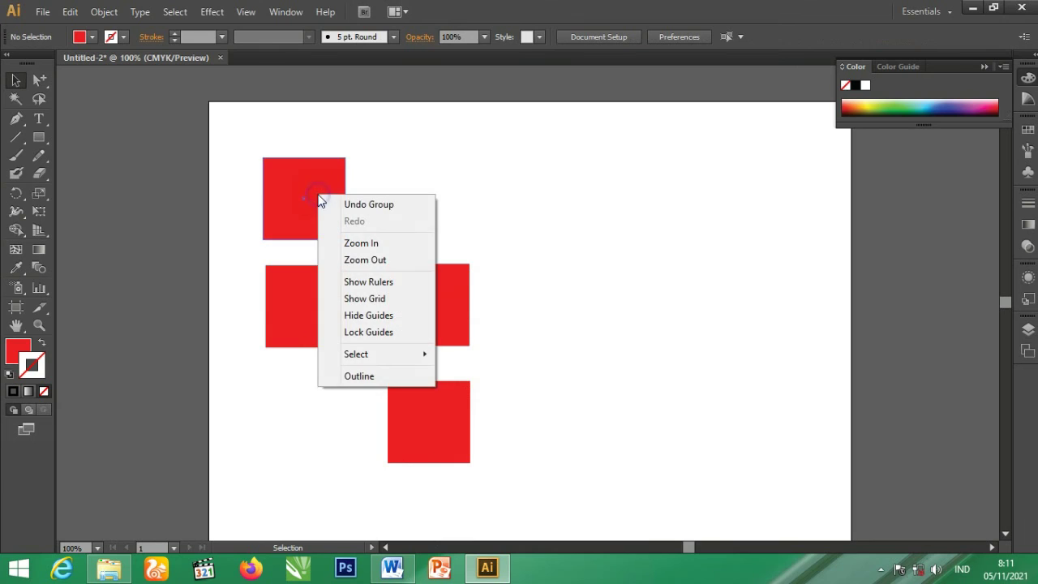
{"action": "right_click", "coordinate": [609, 332]}
{"action": "left_click", "coordinate": [566, 312]}
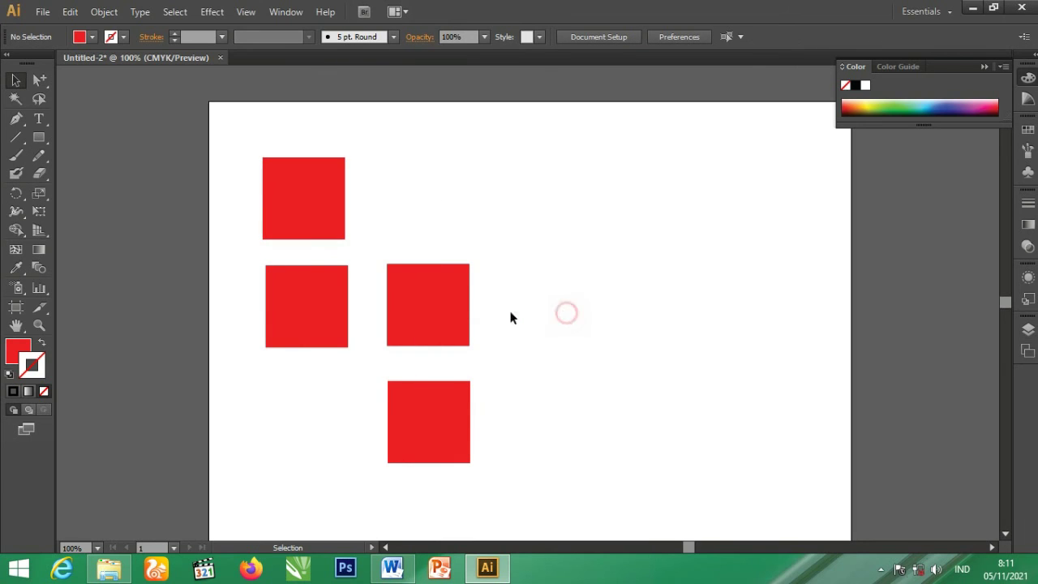
{"action": "right_click", "coordinate": [424, 298]}
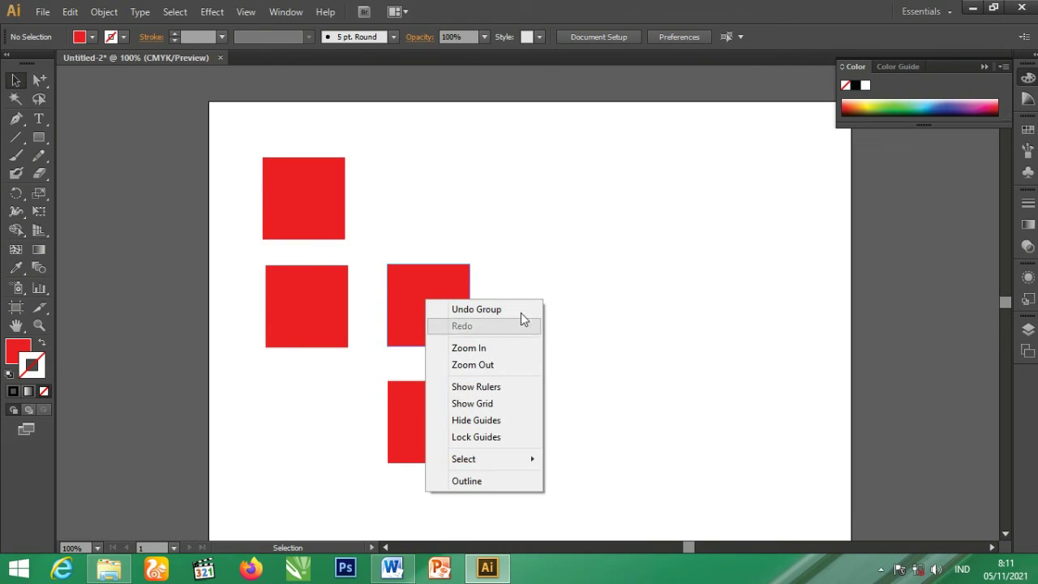
{"action": "left_click", "coordinate": [520, 313]}
{"action": "mouse_move", "coordinate": [520, 214]}
{"action": "left_mouse_down"}
{"action": "mouse_move", "coordinate": [398, 528]}
{"action": "mouse_move", "coordinate": [346, 504]}
{"action": "left_mouse_up"}
{"action": "right_click", "coordinate": [419, 307]}
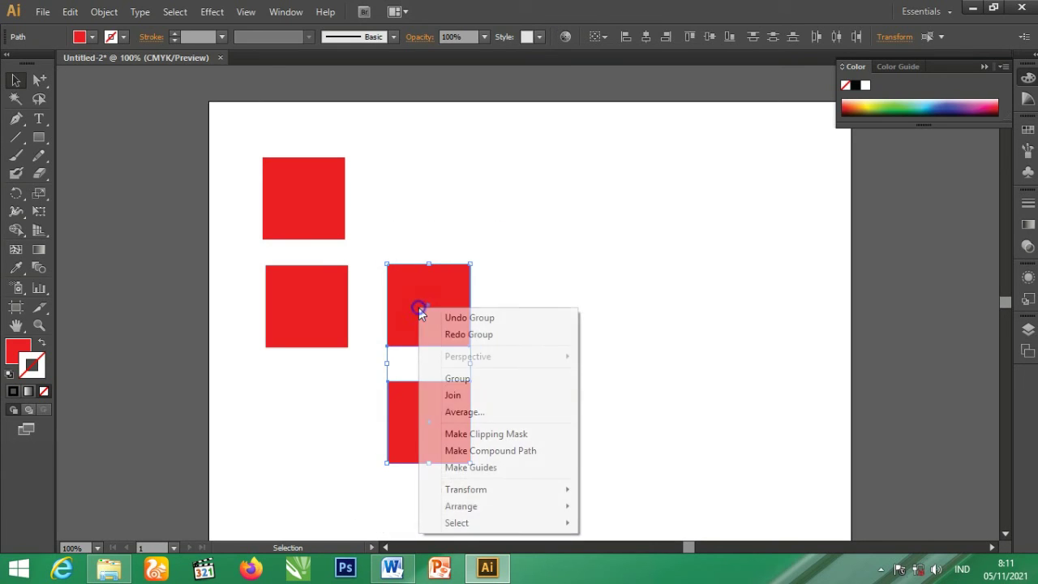
{"action": "right_click", "coordinate": [637, 264]}
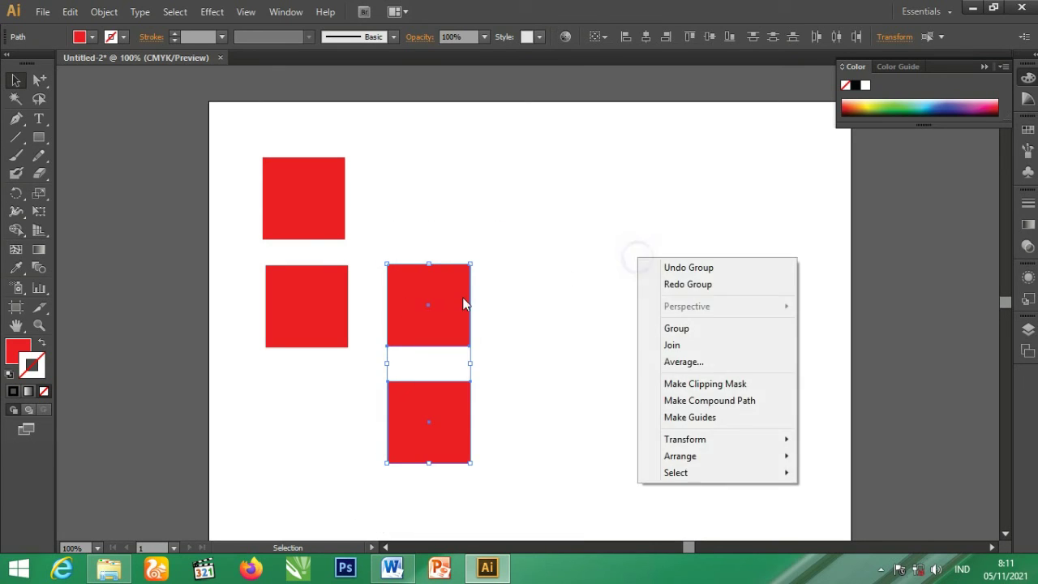
{"action": "right_click", "coordinate": [460, 299]}
{"action": "left_click", "coordinate": [480, 370]}
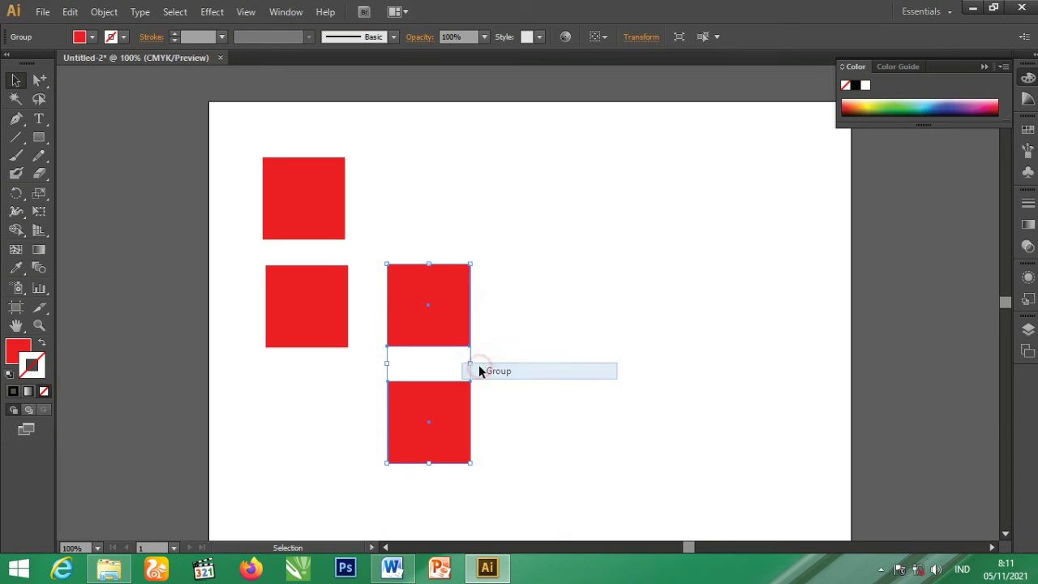
{"action": "left_click", "coordinate": [605, 326]}
Move both two-square groups so they sit side by side near the artboard centre.
{"action": "left_click", "coordinate": [442, 314]}
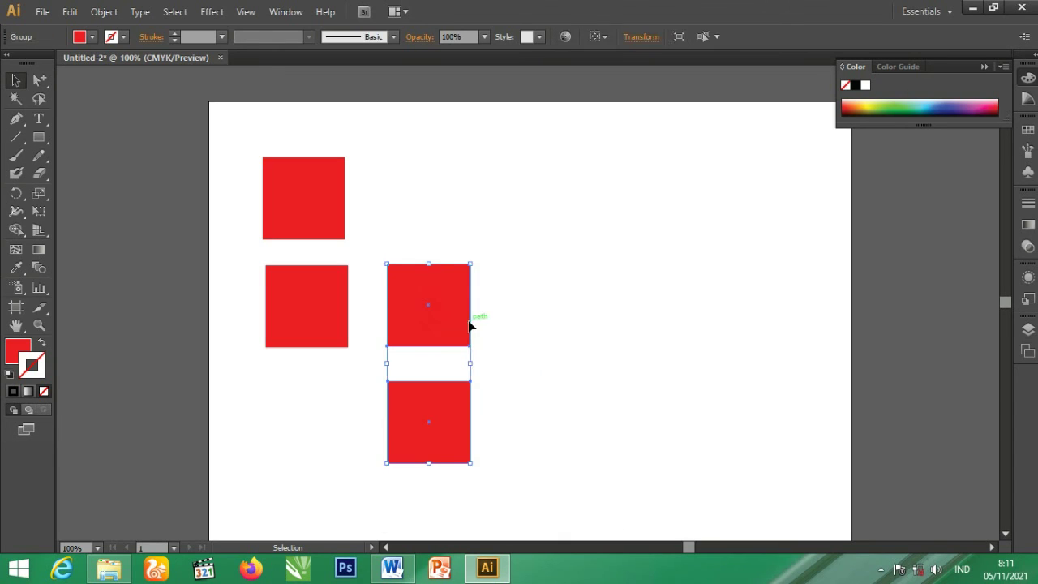
{"action": "left_click_drag", "start_coordinate": [435, 289], "coordinate": [702, 190]}
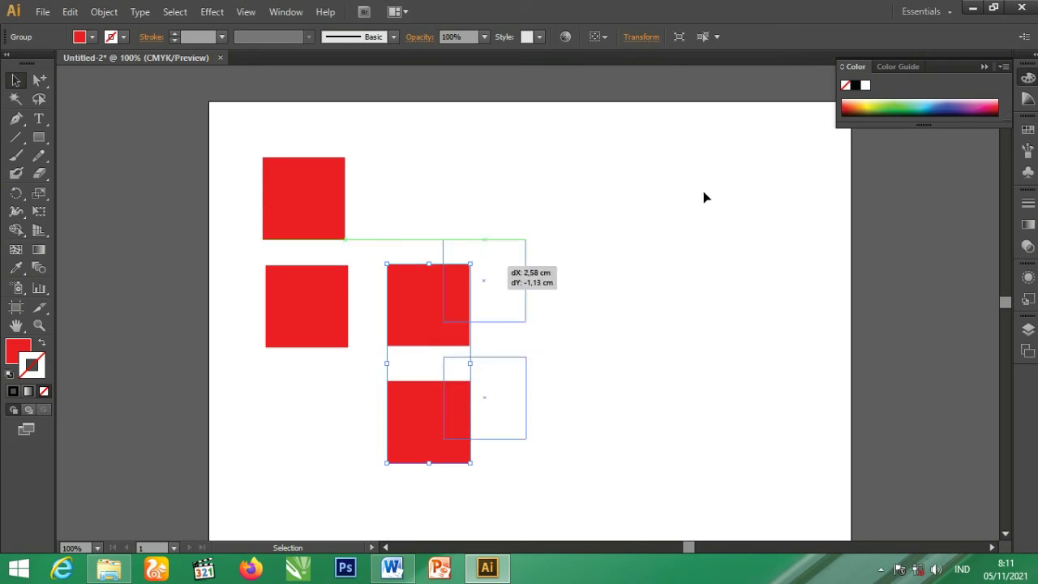
{"action": "left_click", "coordinate": [292, 188]}
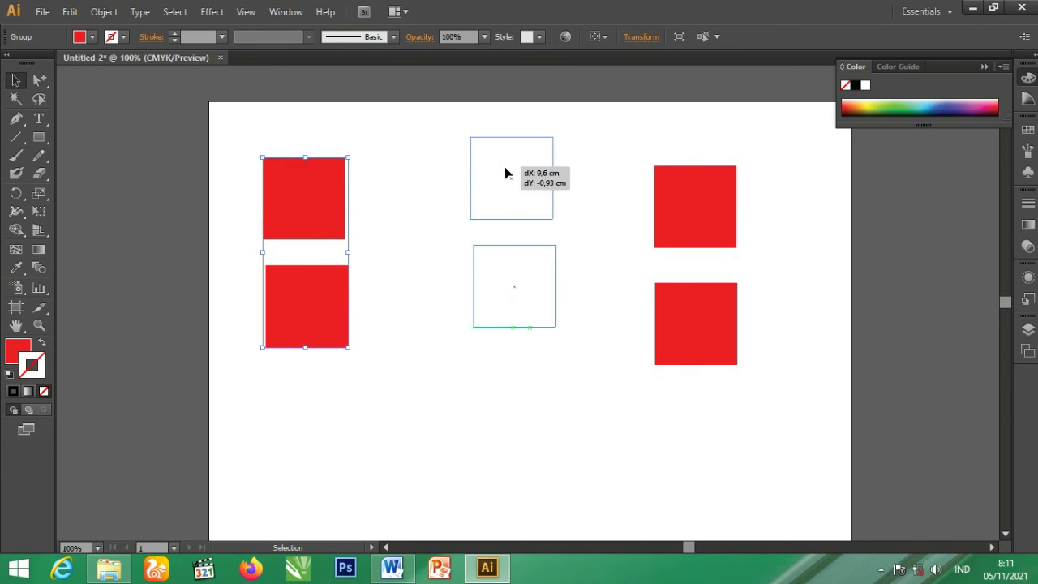
{"action": "left_click_drag", "start_coordinate": [300, 193], "coordinate": [509, 173]}
{"action": "left_click_drag", "start_coordinate": [473, 201], "coordinate": [333, 251]}
{"action": "left_click_drag", "start_coordinate": [655, 215], "coordinate": [488, 236]}
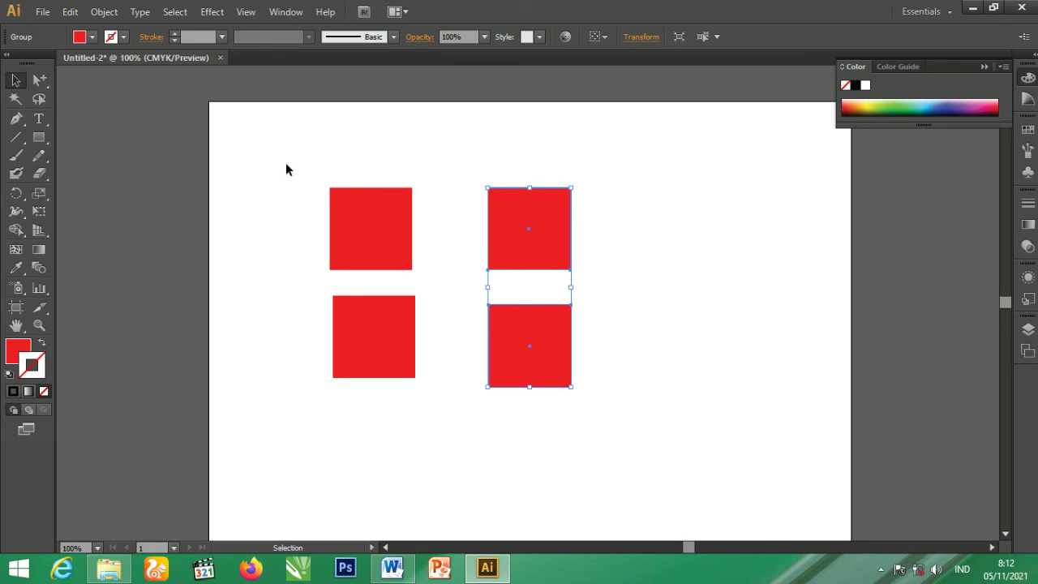
With the Group Selection tool, drag the upper-left square alone to the artboard's top-left corner.
{"action": "left_click", "coordinate": [39, 80]}
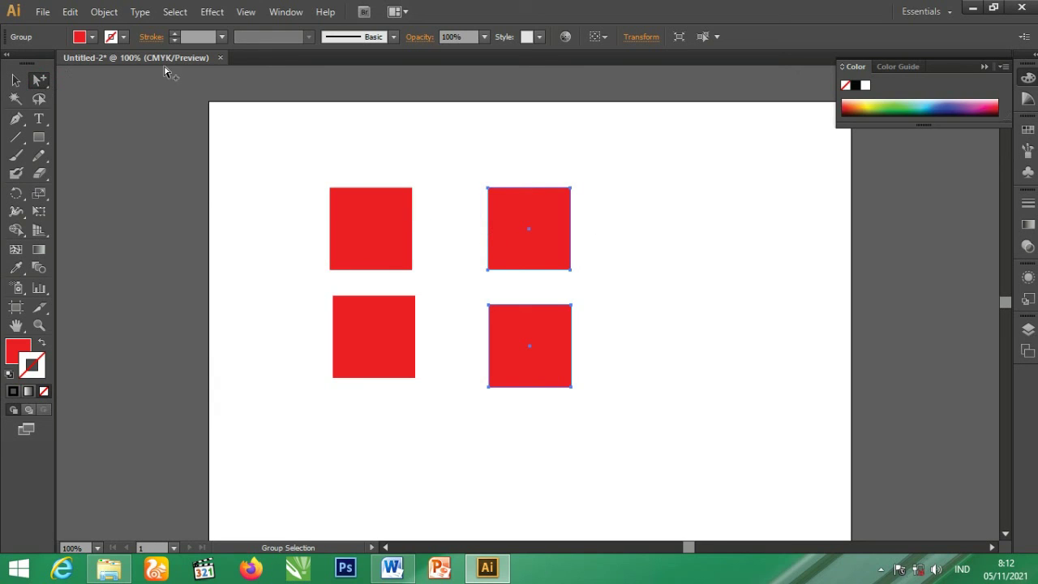
{"action": "left_click", "coordinate": [16, 82]}
{"action": "left_click", "coordinate": [39, 80]}
{"action": "left_click", "coordinate": [381, 242]}
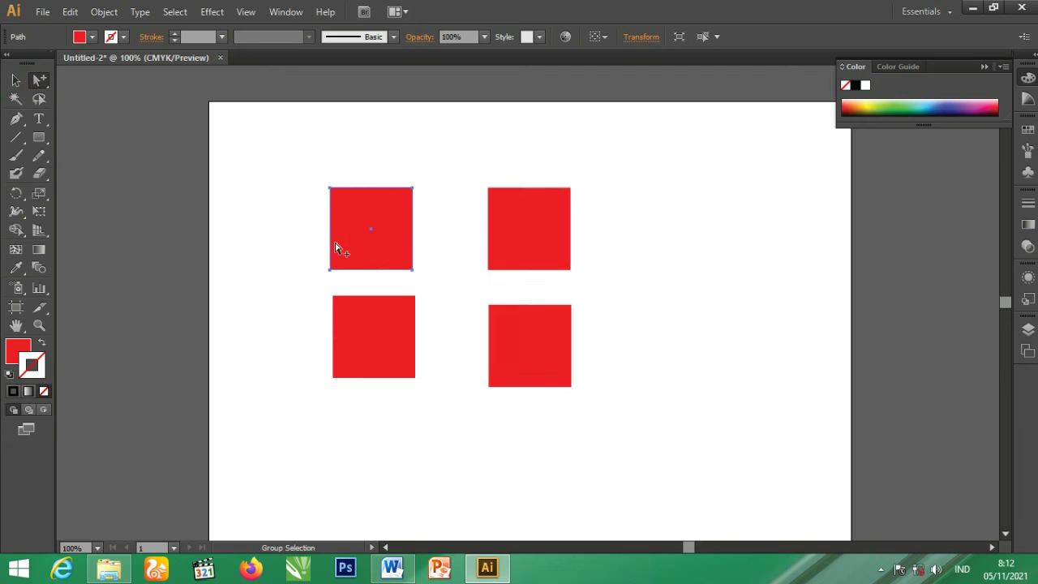
{"action": "mouse_move", "coordinate": [343, 219]}
{"action": "left_mouse_down"}
{"action": "mouse_move", "coordinate": [162, 227]}
{"action": "mouse_move", "coordinate": [111, 154]}
{"action": "mouse_move", "coordinate": [312, 197]}
{"action": "mouse_move", "coordinate": [250, 184]}
{"action": "mouse_move", "coordinate": [350, 231]}
{"action": "mouse_move", "coordinate": [340, 199]}
{"action": "mouse_move", "coordinate": [216, 167]}
{"action": "left_mouse_up"}
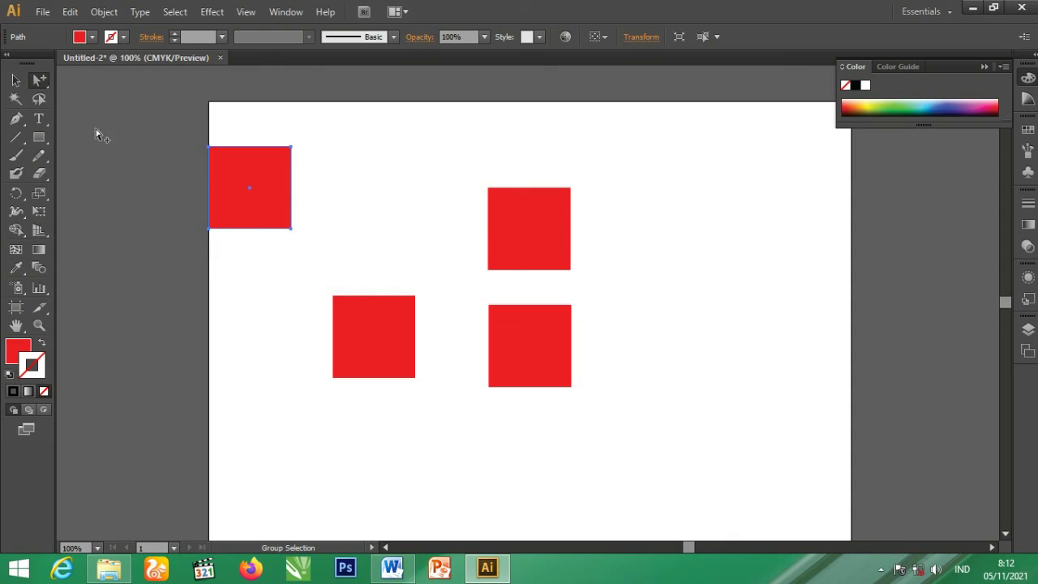
Drag the top-left square's anchors with Direct Selection to form a wide triangle roof.
{"action": "left_click", "coordinate": [47, 81]}
{"action": "left_click_drag", "start_coordinate": [46, 84], "coordinate": [81, 82]}
{"action": "mouse_move", "coordinate": [289, 150]}
{"action": "left_mouse_down"}
{"action": "mouse_move", "coordinate": [158, 506]}
{"action": "mouse_move", "coordinate": [322, 167]}
{"action": "mouse_move", "coordinate": [444, 131]}
{"action": "mouse_move", "coordinate": [243, 127]}
{"action": "left_mouse_up"}
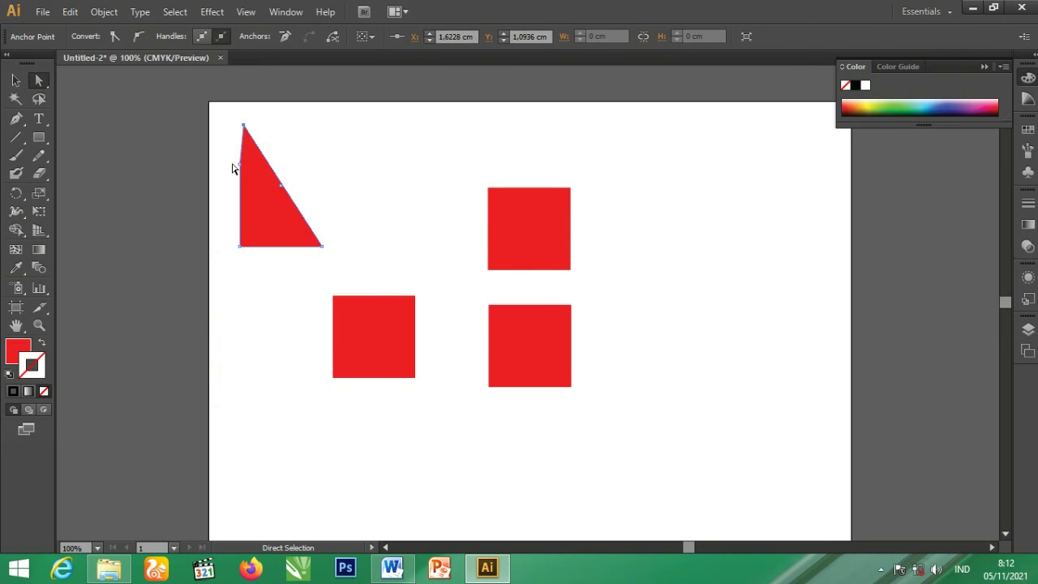
{"action": "left_click_drag", "start_coordinate": [241, 165], "coordinate": [174, 264]}
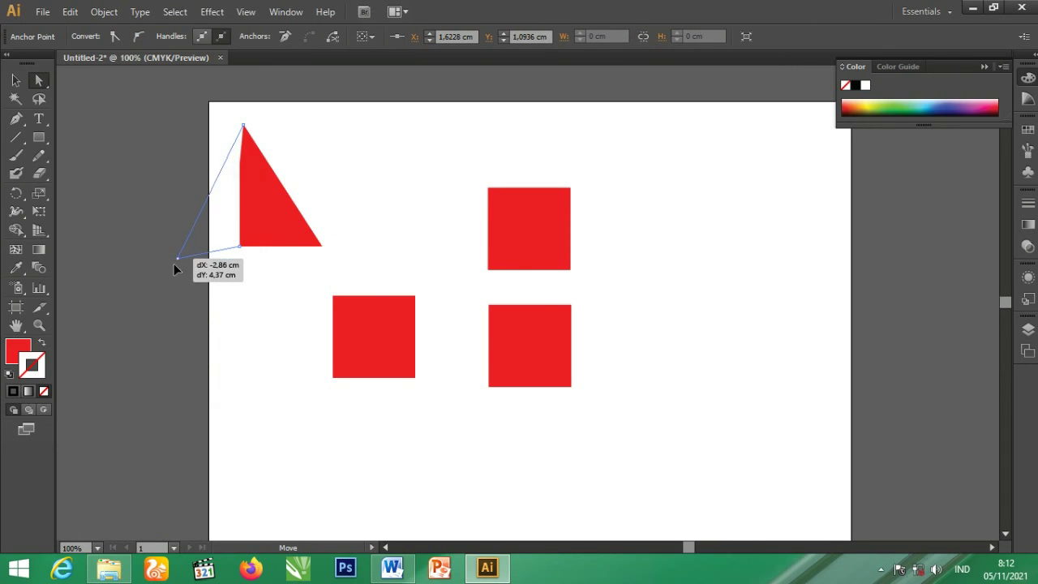
Move the triangle-and-square group up and right, nearer the right pair.
{"action": "left_click", "coordinate": [15, 80]}
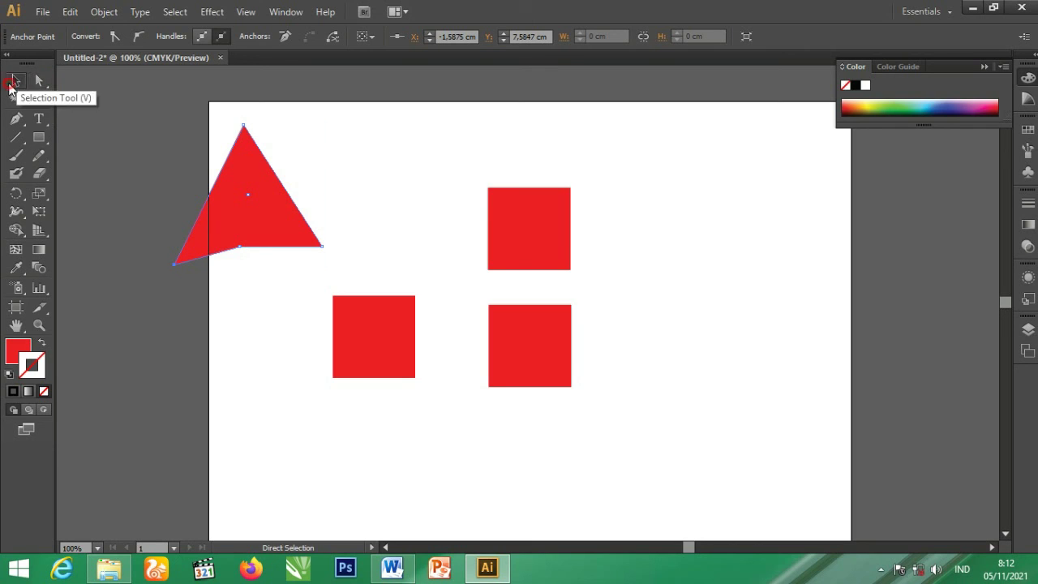
{"action": "left_click", "coordinate": [246, 401]}
{"action": "left_click", "coordinate": [385, 345]}
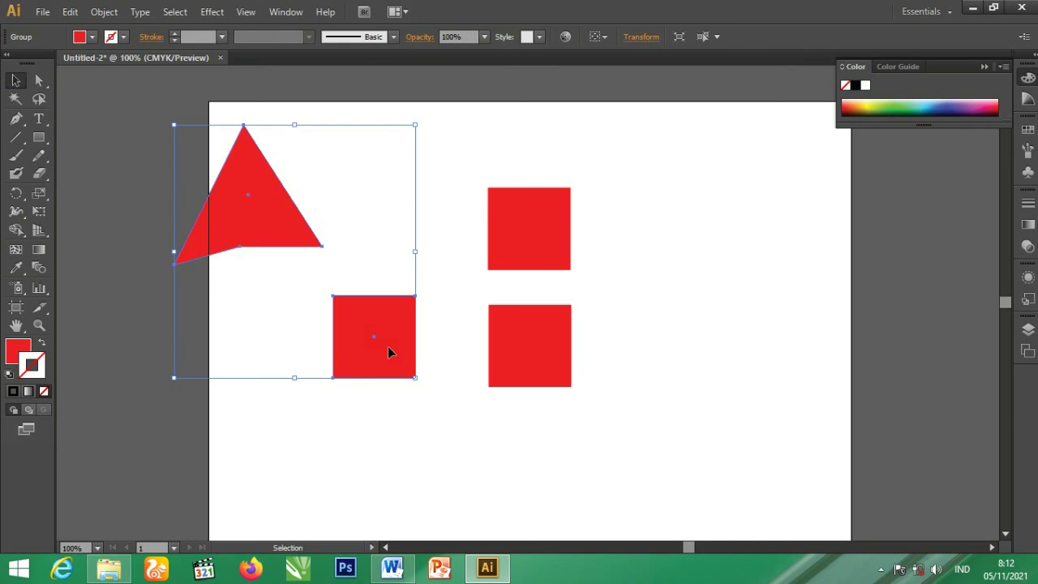
{"action": "mouse_move", "coordinate": [388, 346]}
{"action": "left_mouse_down"}
{"action": "mouse_move", "coordinate": [710, 297]}
{"action": "mouse_move", "coordinate": [302, 324]}
{"action": "mouse_move", "coordinate": [442, 334]}
{"action": "left_mouse_up"}
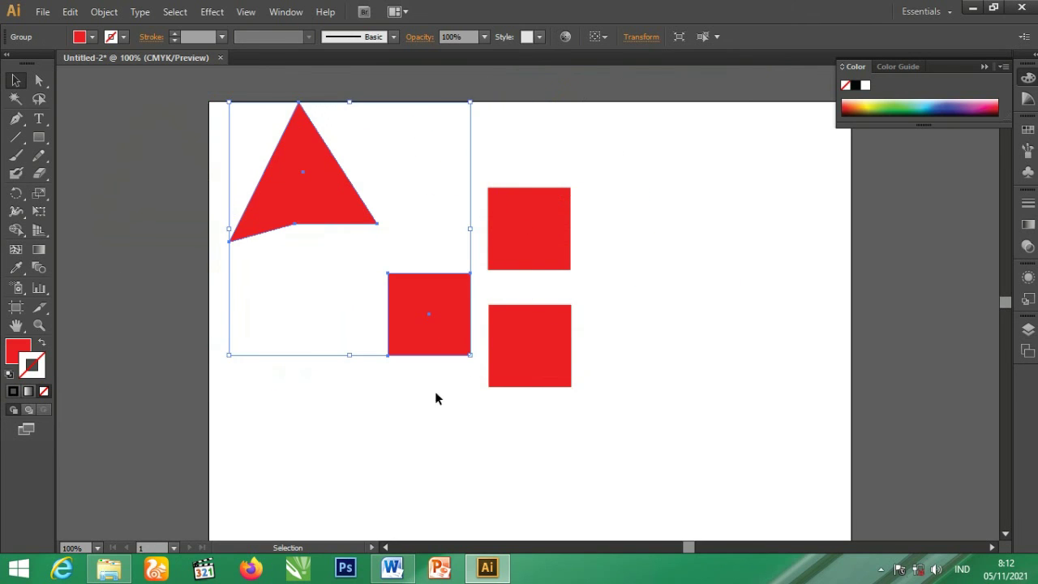
{"action": "left_click", "coordinate": [432, 421]}
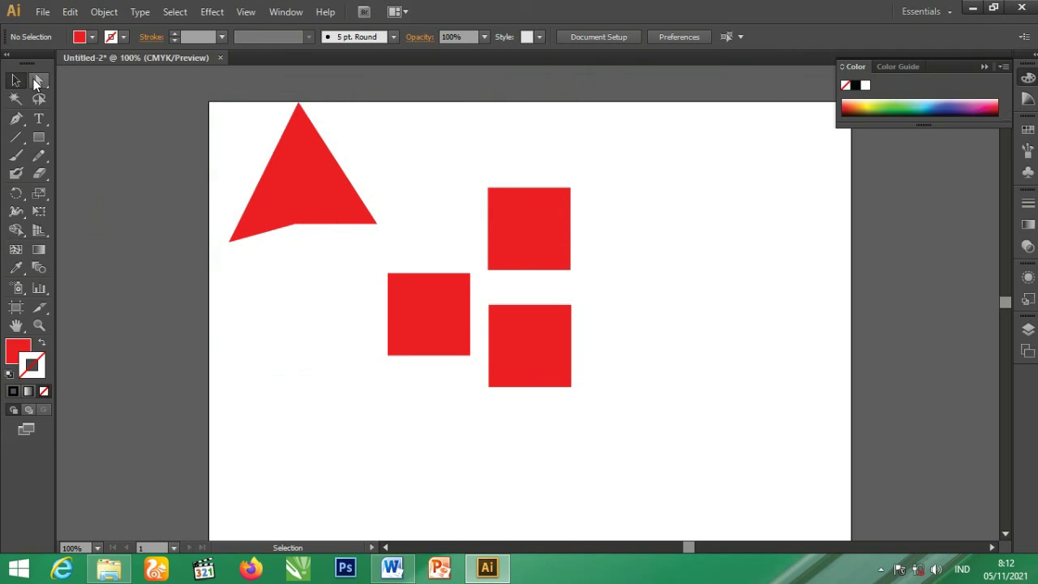
Drag the lone lower square directly beneath the triangle roof.
{"action": "left_click", "coordinate": [39, 80]}
{"action": "left_click", "coordinate": [429, 425]}
{"action": "left_click", "coordinate": [447, 354]}
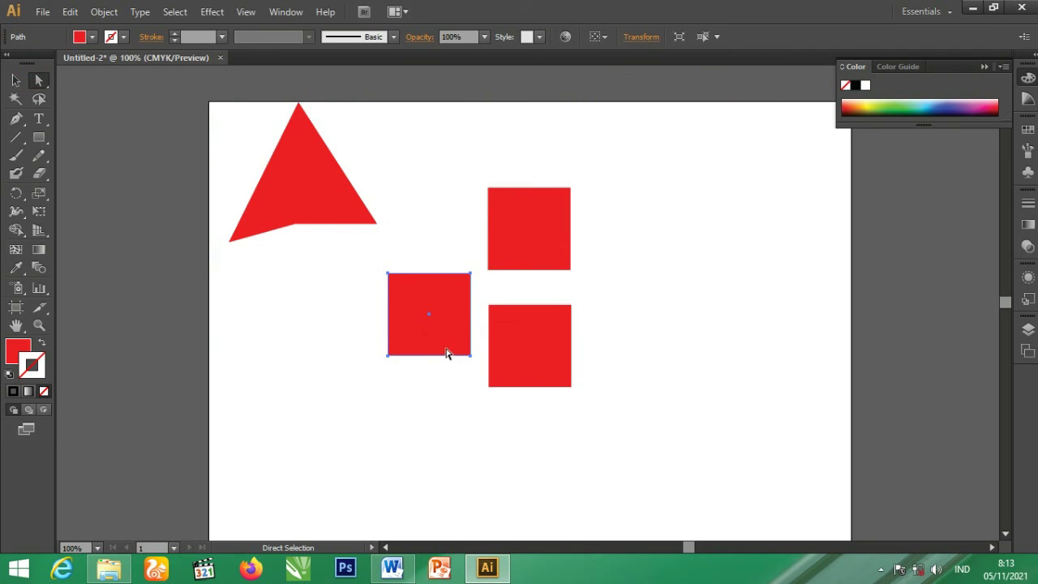
{"action": "mouse_move", "coordinate": [446, 354]}
{"action": "left_mouse_down"}
{"action": "mouse_move", "coordinate": [290, 382]}
{"action": "mouse_move", "coordinate": [340, 332]}
{"action": "left_mouse_up"}
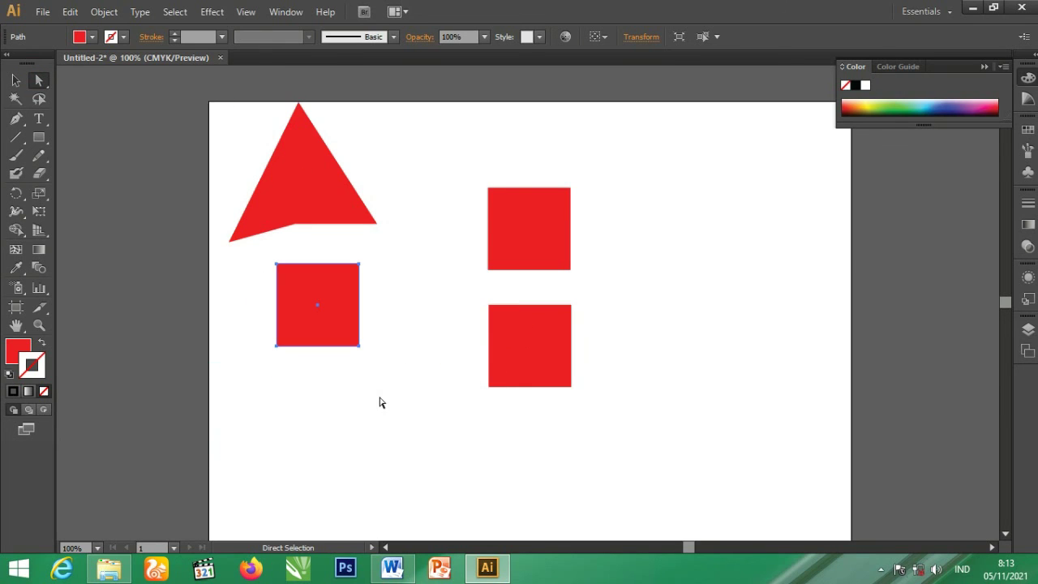
{"action": "left_click", "coordinate": [381, 399]}
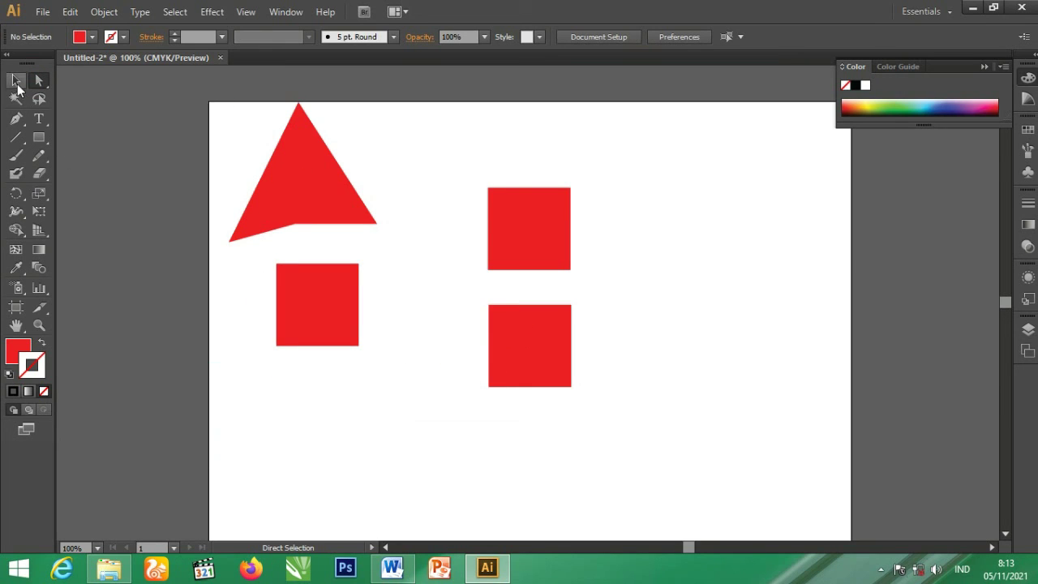
Reposition the triangle-and-square house group back on the left side of the artboard.
{"action": "left_click", "coordinate": [17, 88]}
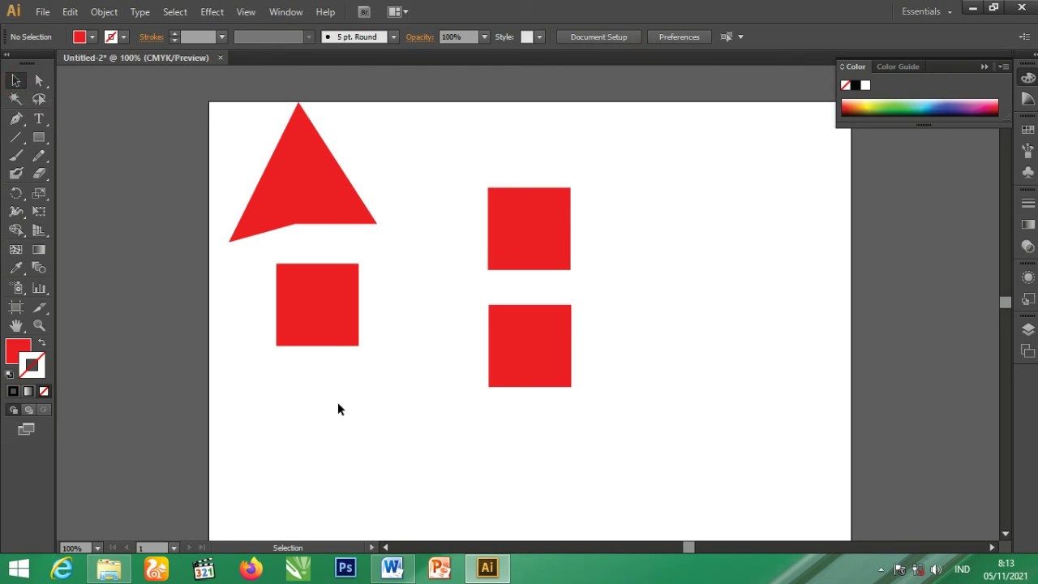
{"action": "left_click", "coordinate": [325, 168]}
{"action": "left_click_drag", "start_coordinate": [327, 168], "coordinate": [627, 177]}
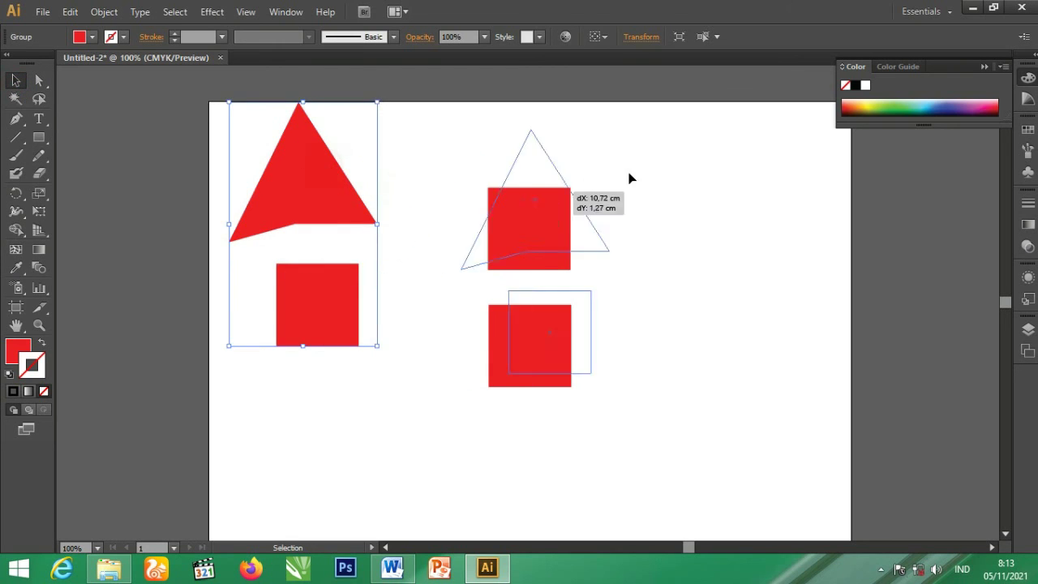
{"action": "left_click_drag", "start_coordinate": [395, 219], "coordinate": [289, 182]}
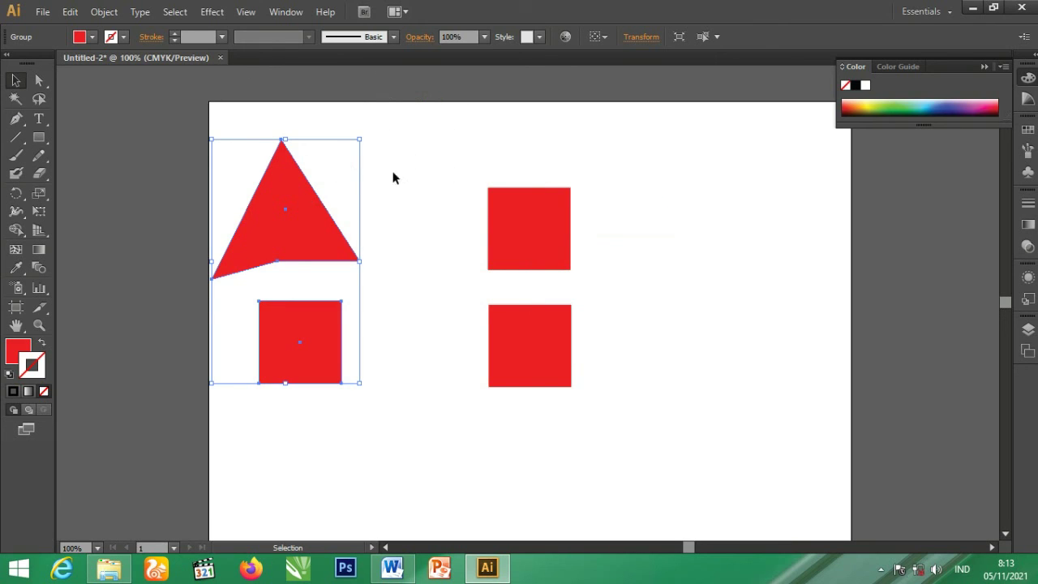
{"action": "left_click", "coordinate": [38, 80]}
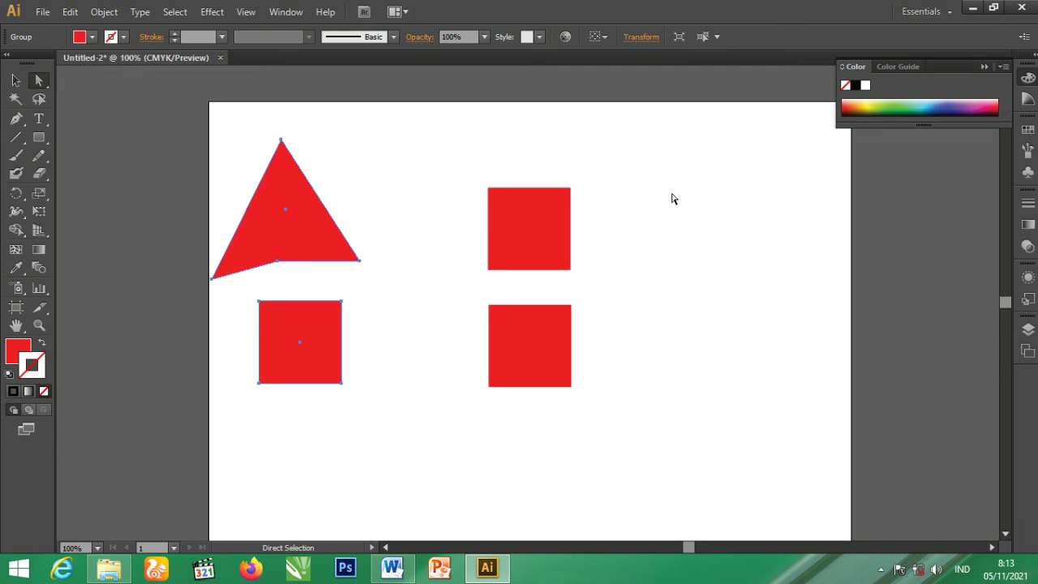
Drag a Direct Selection marquee around the triangle and all three squares.
{"action": "left_click_drag", "start_coordinate": [672, 188], "coordinate": [270, 156]}
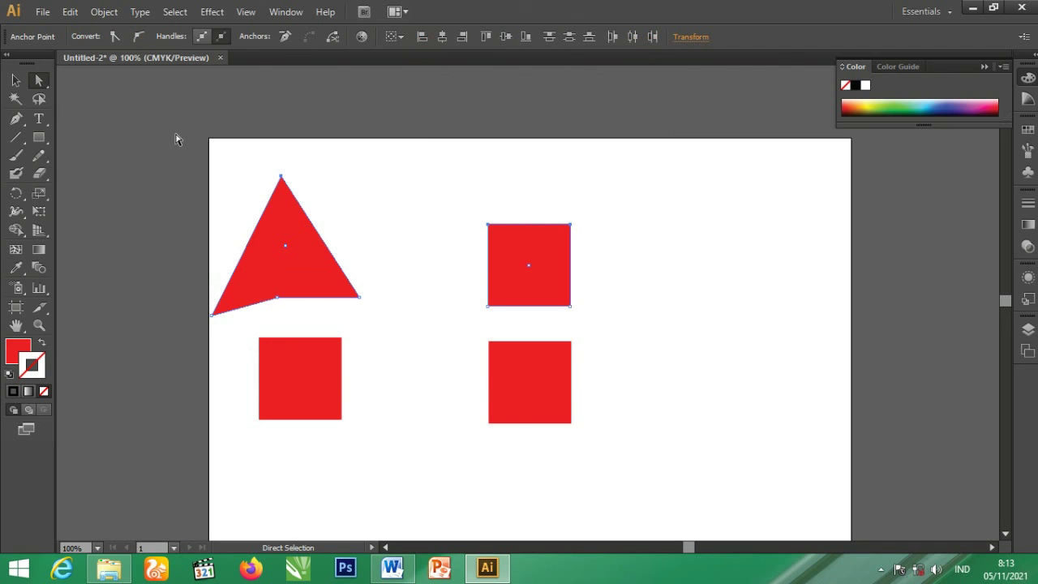
{"action": "mouse_move", "coordinate": [176, 138]}
{"action": "left_mouse_down"}
{"action": "mouse_move", "coordinate": [738, 477]}
{"action": "mouse_move", "coordinate": [187, 122]}
{"action": "left_mouse_up"}
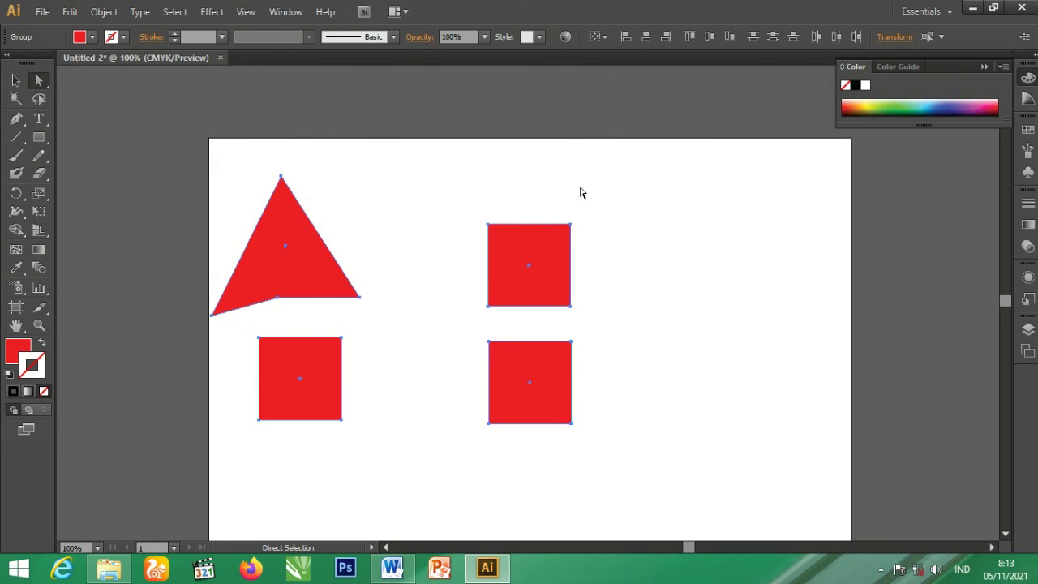
{"action": "mouse_move", "coordinate": [156, 162]}
{"action": "left_mouse_down"}
{"action": "mouse_move", "coordinate": [610, 264]}
{"action": "mouse_move", "coordinate": [732, 339]}
{"action": "left_mouse_up"}
{"action": "left_click_drag", "start_coordinate": [756, 470], "coordinate": [202, 304]}
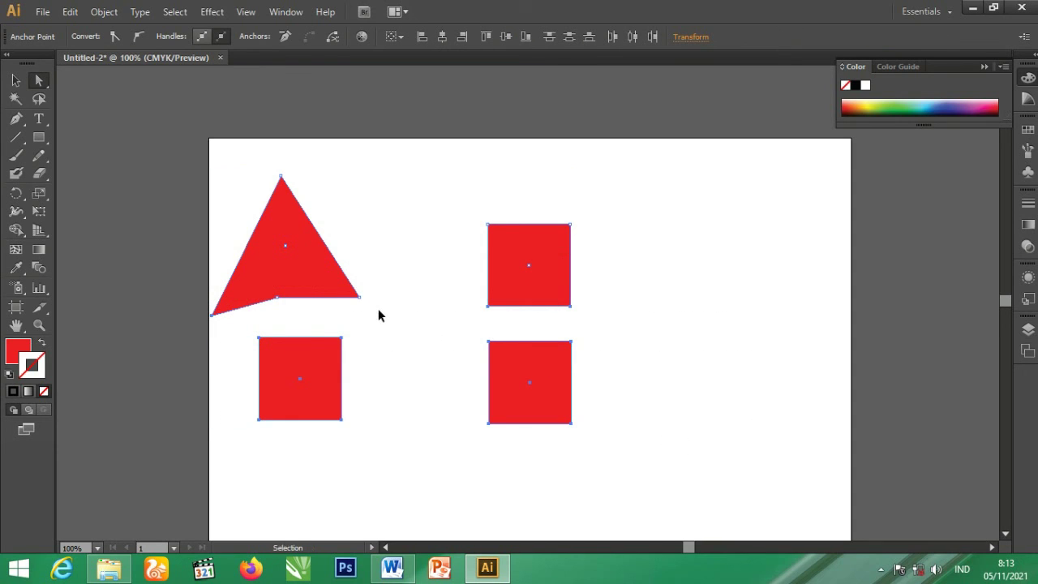
Undo three times so the triangle reverts to a square, then minimize Illustrator.
{"action": "key", "text": "ctrl"}
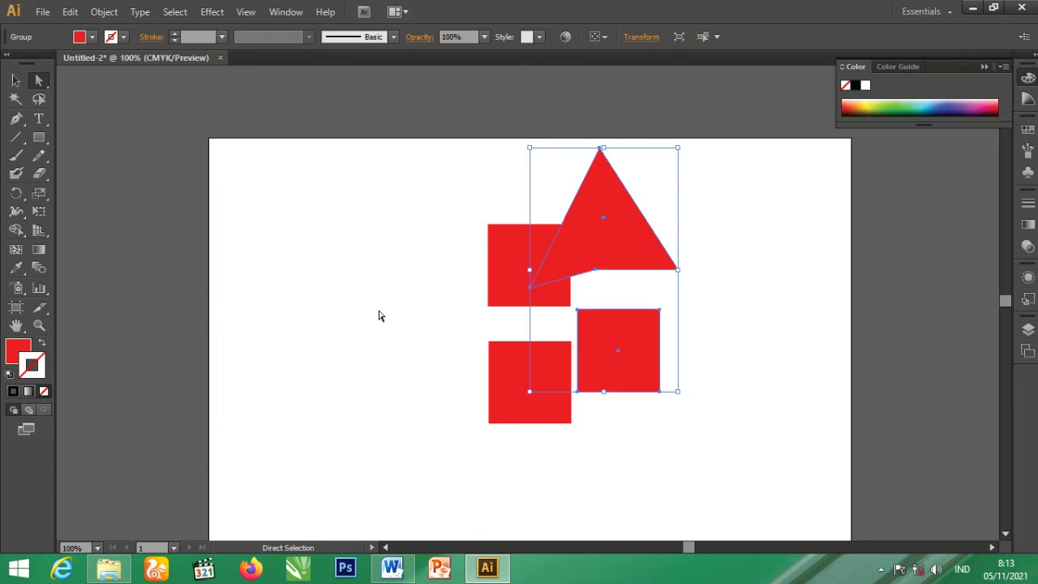
{"action": "key", "text": "ctrl+z"}
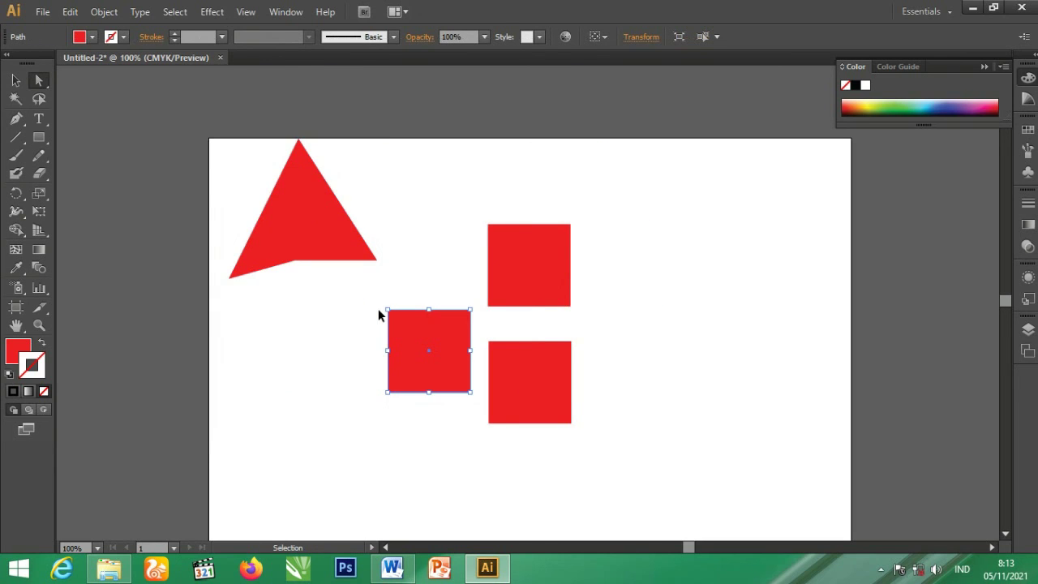
{"action": "key", "text": "ctrl+z"}
{"action": "key", "text": "ctrl+z"}
{"action": "key", "text": "ctrl+z"}
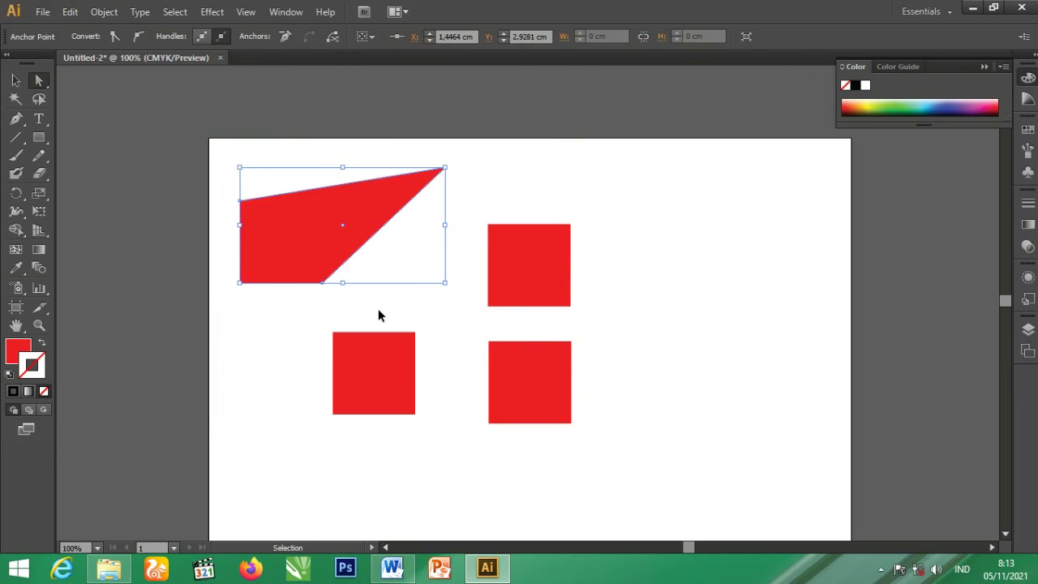
{"action": "key", "text": "ctrl+z"}
{"action": "key", "text": "ctrl+z"}
{"action": "key", "text": "ctrl+z"}
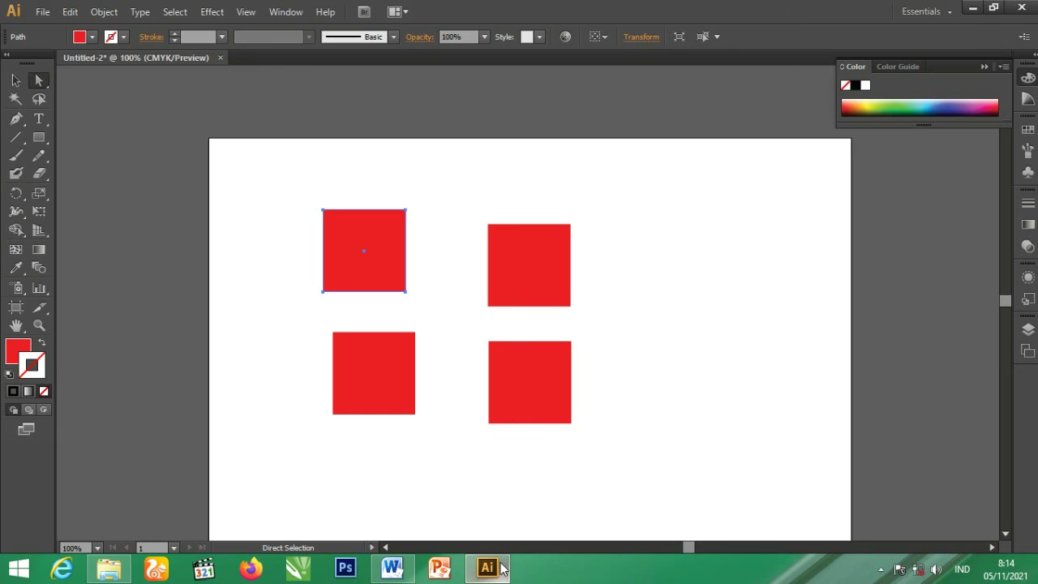
{"action": "left_click", "coordinate": [972, 8]}
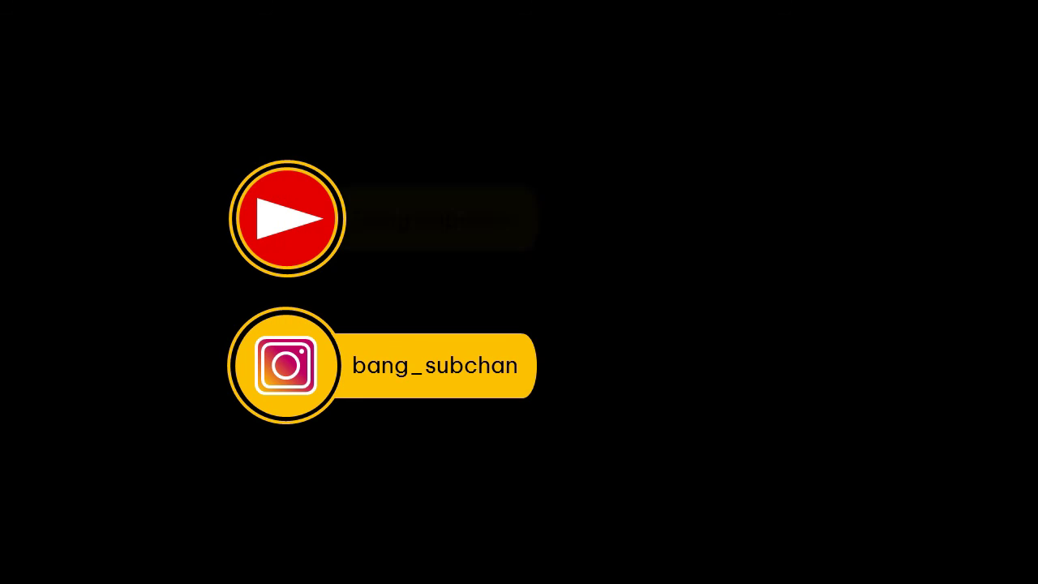